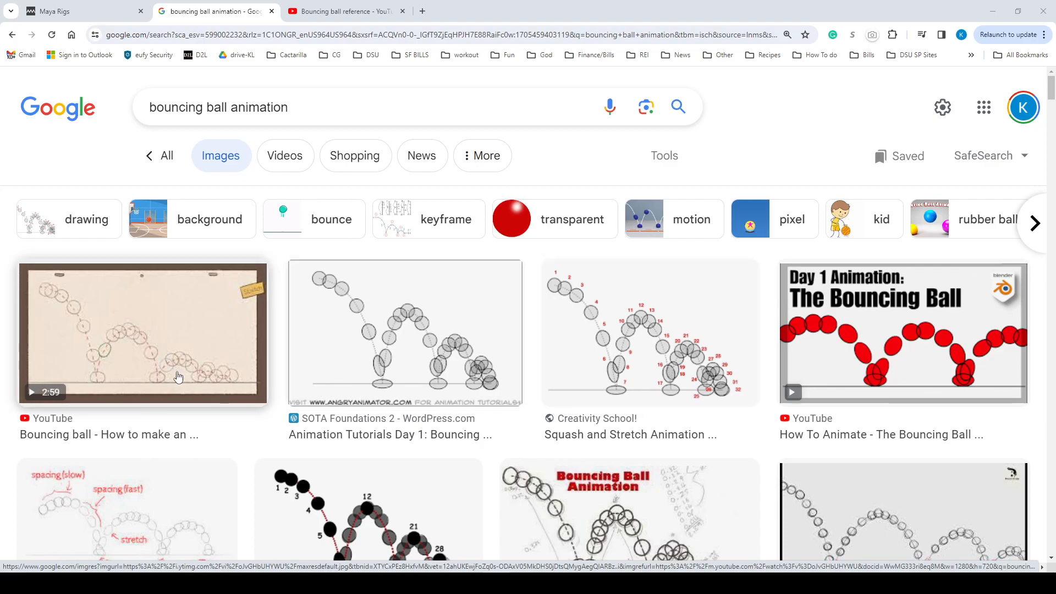
# Step: Browse the bouncing ball animation image results to compare the arcs, spacing and squash-and-stretch in the drawn examples
pyautogui.scroll(-2, 642, 419)
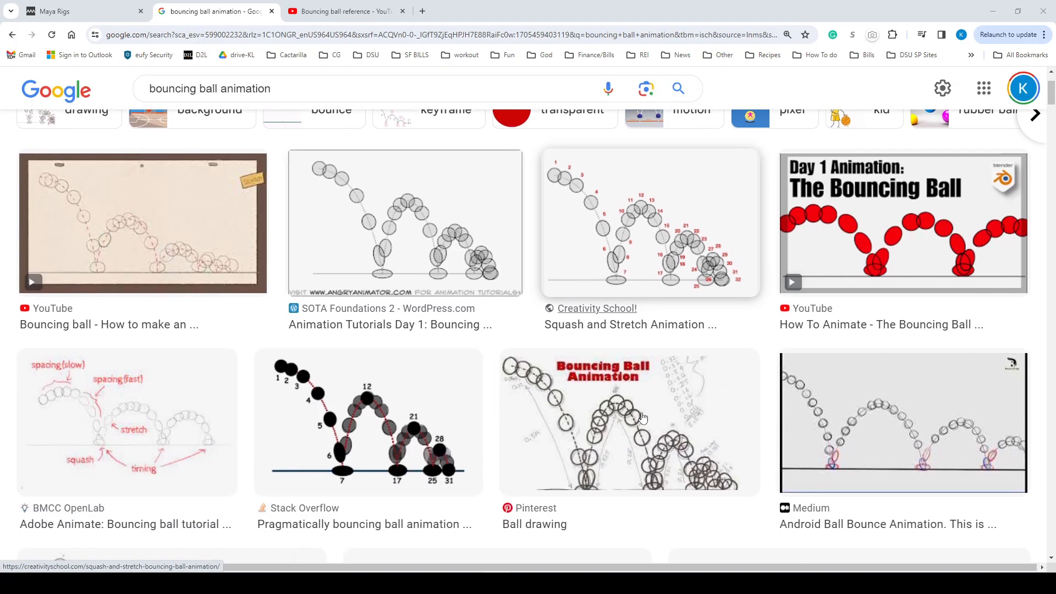
pyautogui.scroll(-2, 626, 409)
pyautogui.scroll(-2, 626, 408)
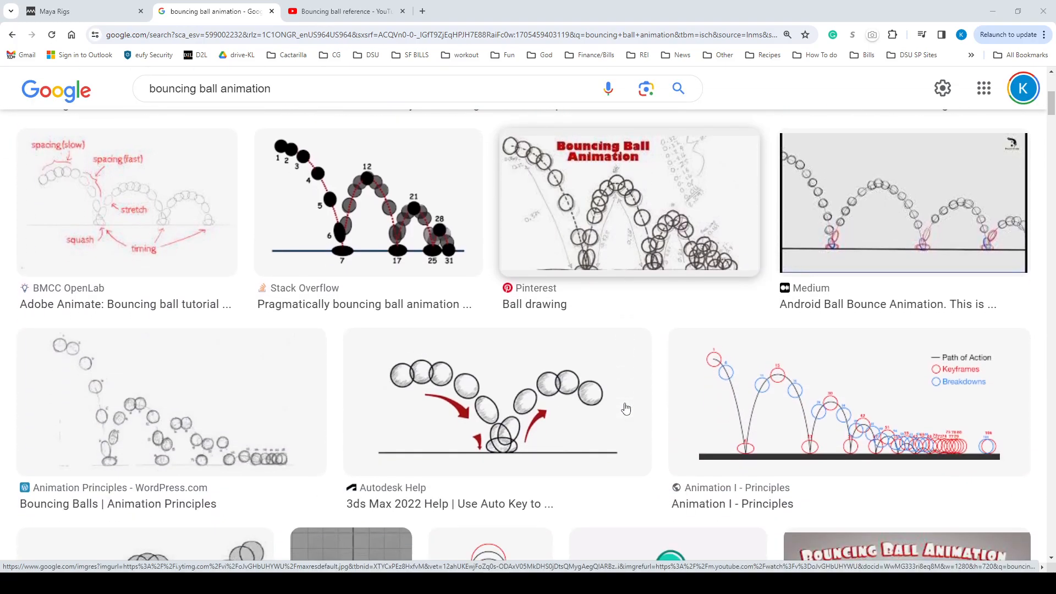
pyautogui.scroll(-5, 626, 408)
pyautogui.scroll(-1, 624, 405)
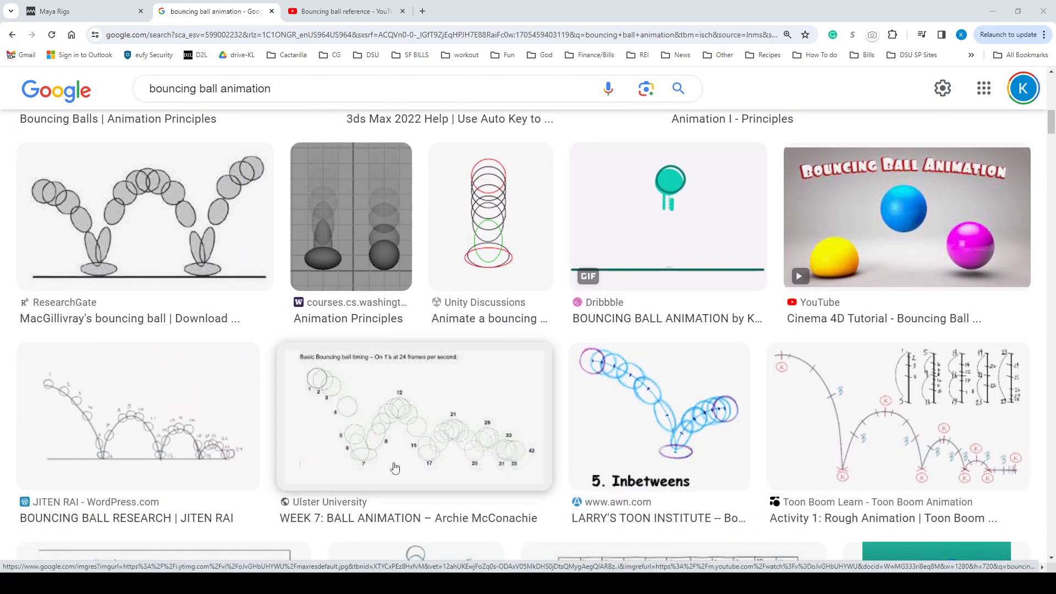
pyautogui.scroll(5, 580, 442)
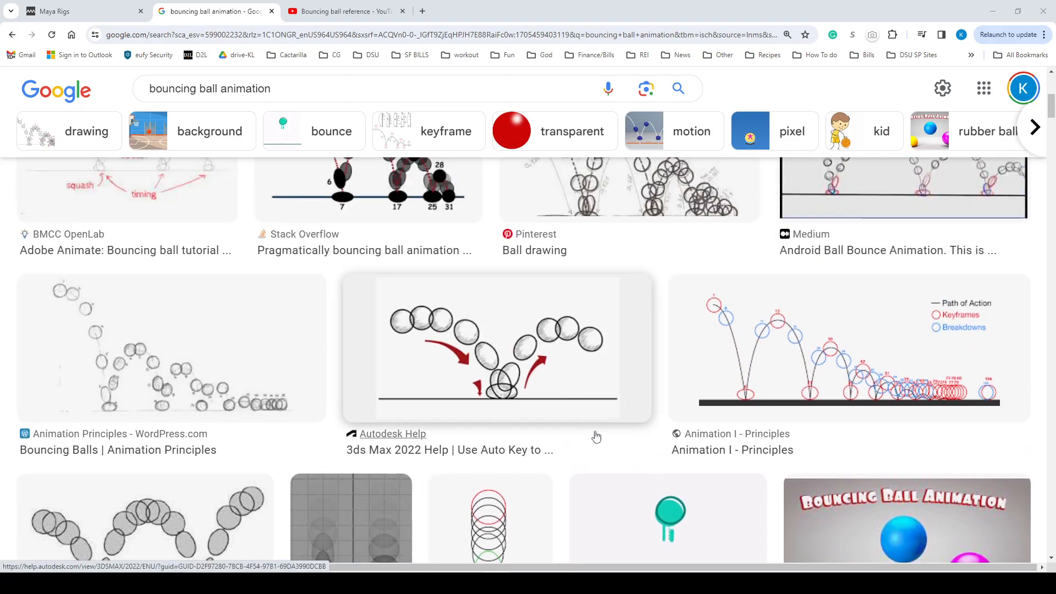
pyautogui.scroll(4, 580, 442)
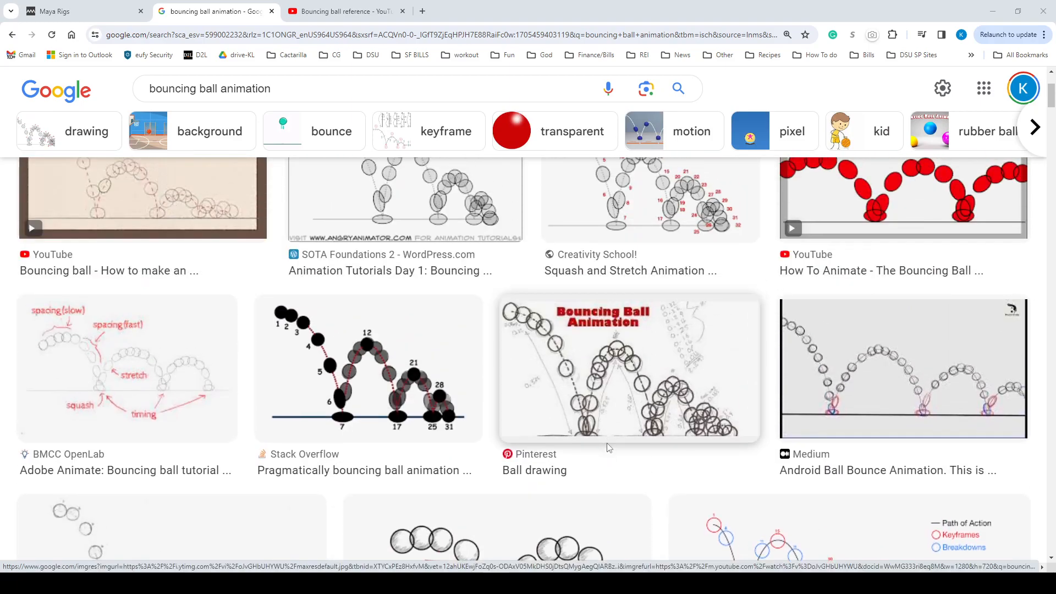
pyautogui.scroll(2, 617, 451)
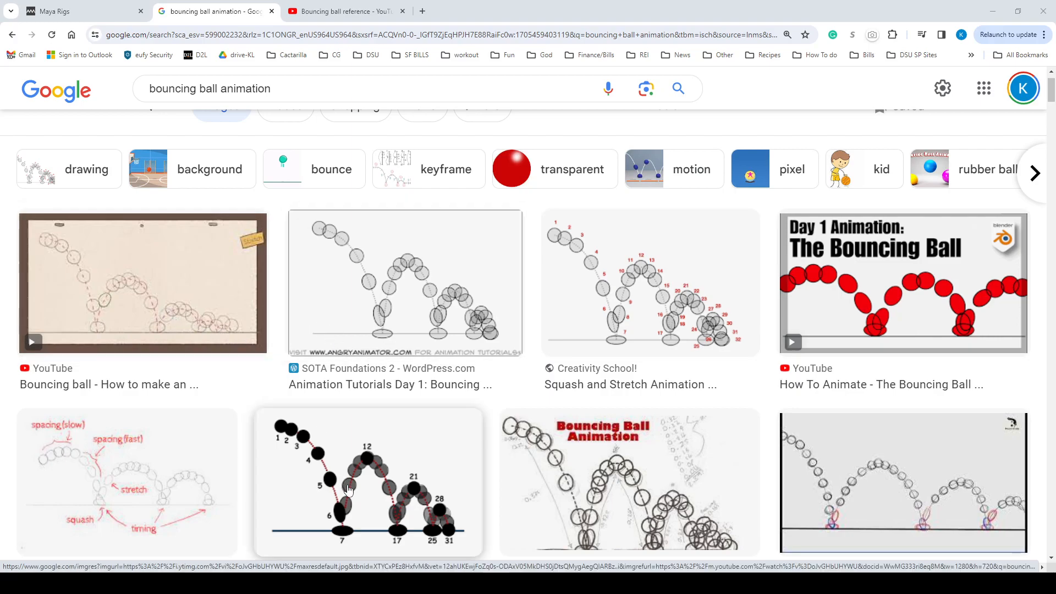
# Step: Play the "Bouncing ball reference" YouTube video and revisit the traced ball path from 0:06 to the end
pyautogui.click(350, 13)
pyautogui.click(151, 438)
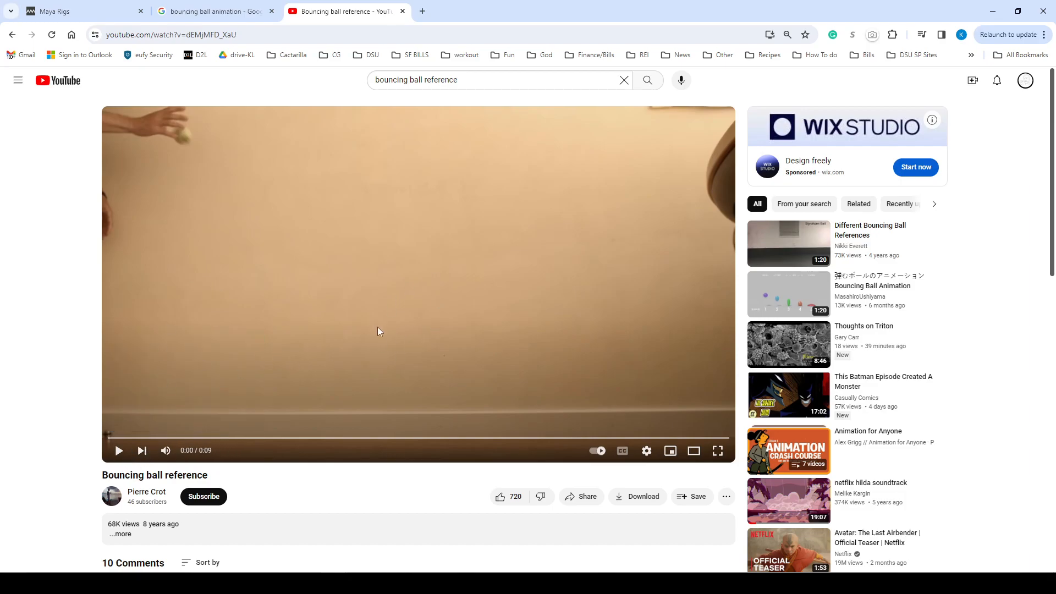
pyautogui.click(119, 451)
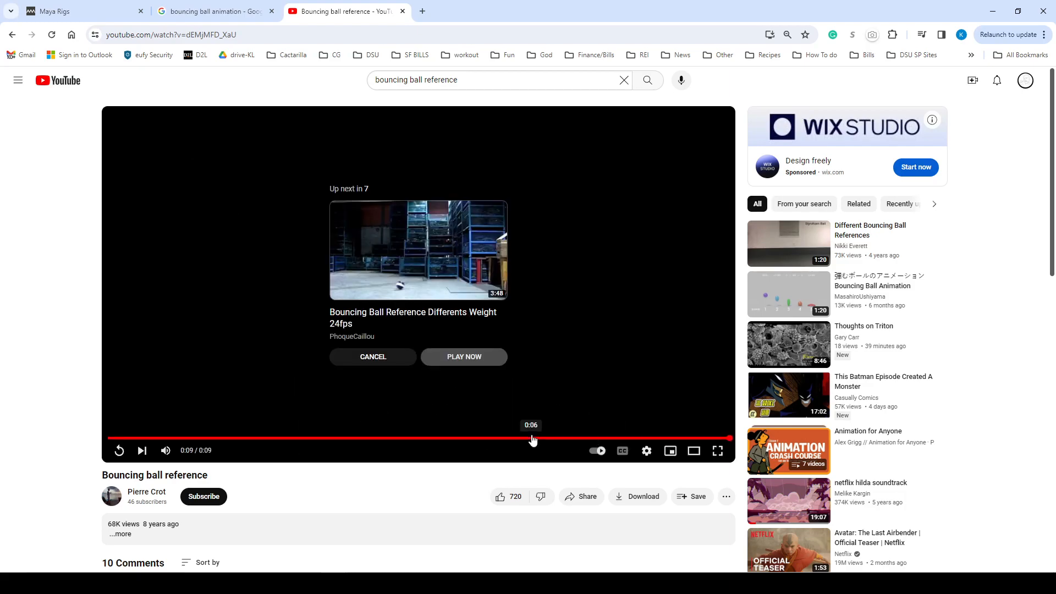
pyautogui.click(530, 439)
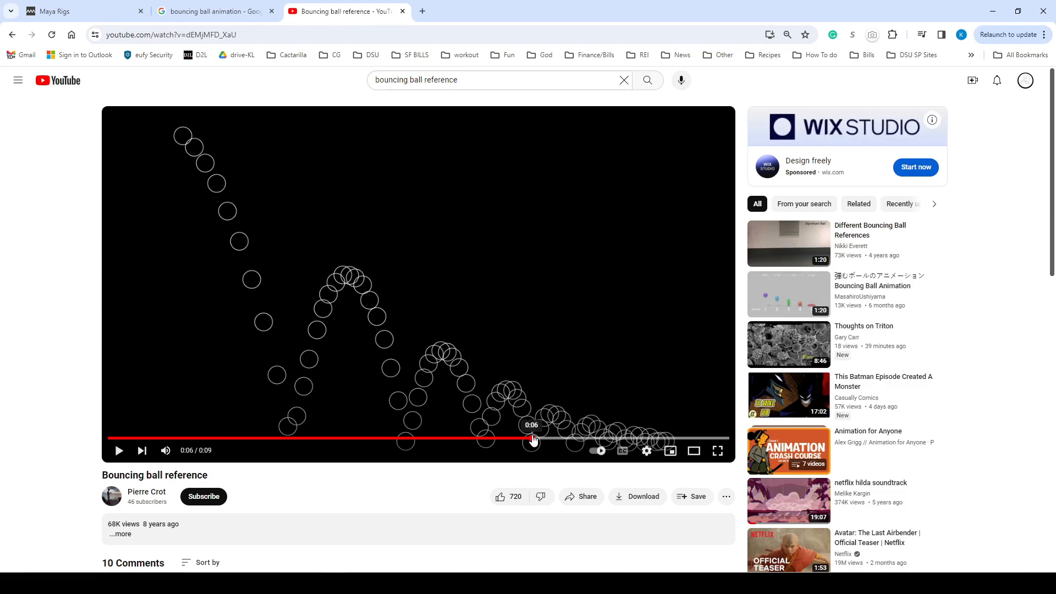
pyautogui.click(120, 451)
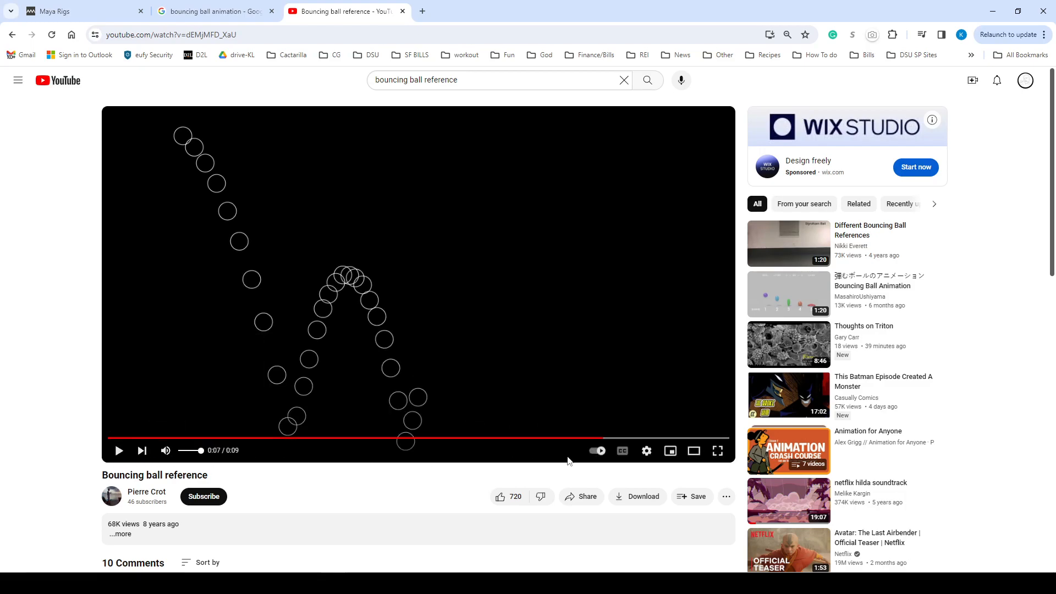
pyautogui.click(636, 439)
pyautogui.moveTo(636, 439); pyautogui.dragTo(740, 438)
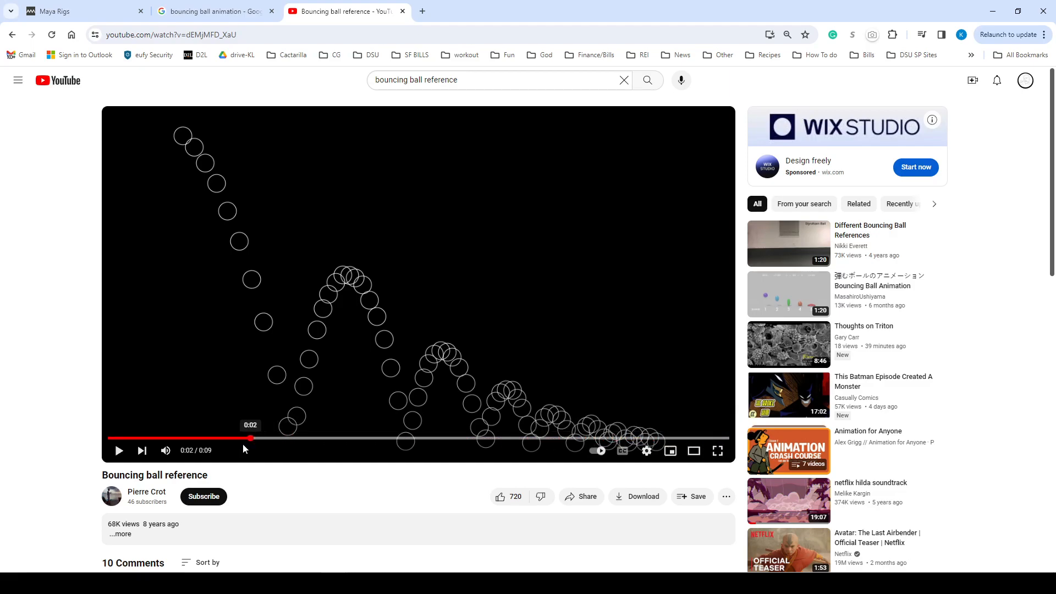
# Step: Replay the reference video from its start and pause it once several bounces of the ball have been traced
pyautogui.click(219, 444)
pyautogui.click(269, 428)
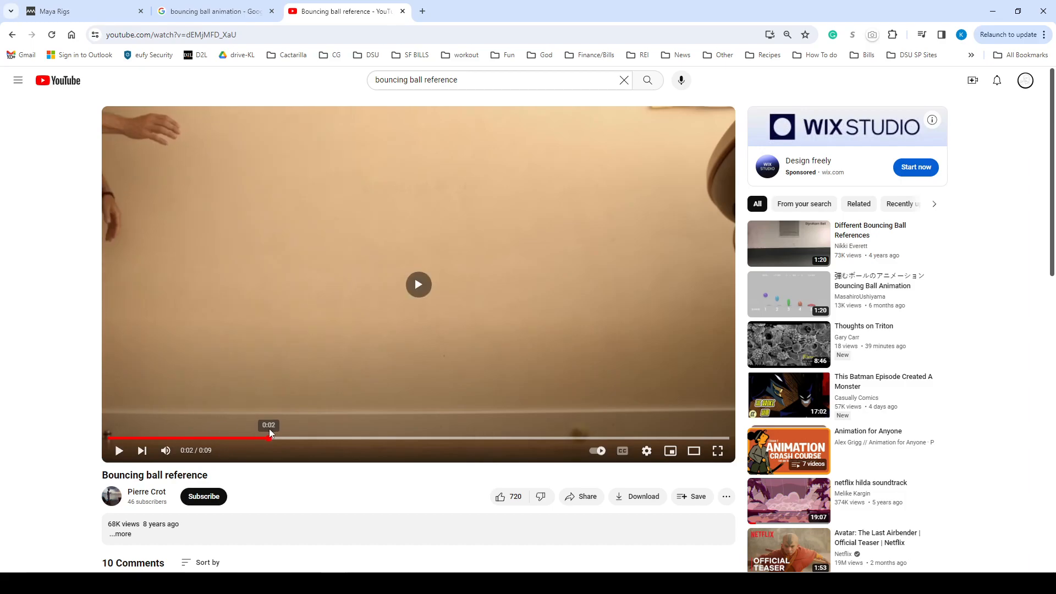
pyautogui.click(298, 431)
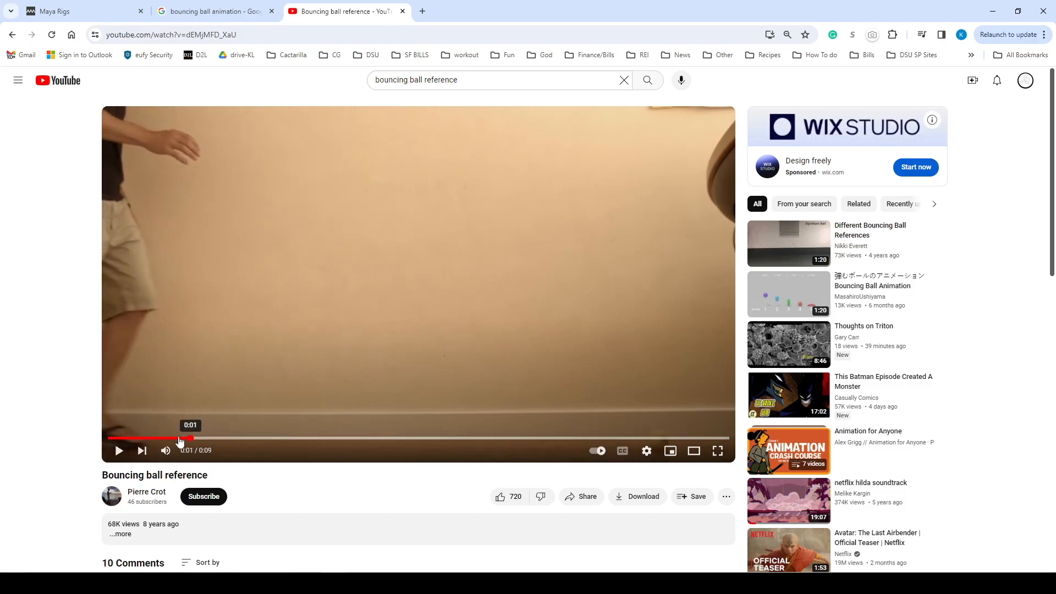
pyautogui.click(115, 438)
pyautogui.click(119, 451)
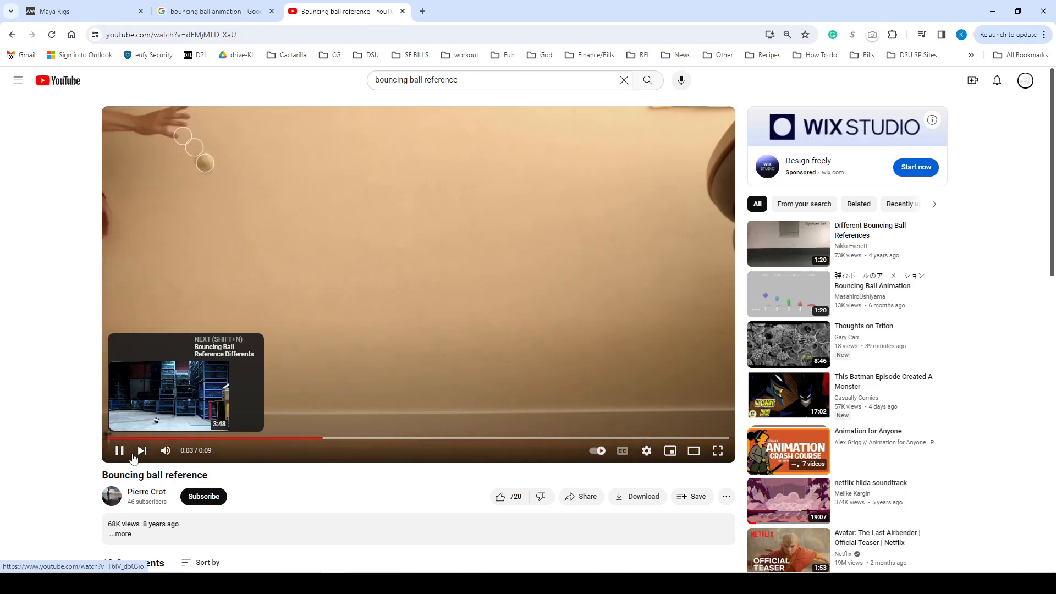
pyautogui.click(120, 452)
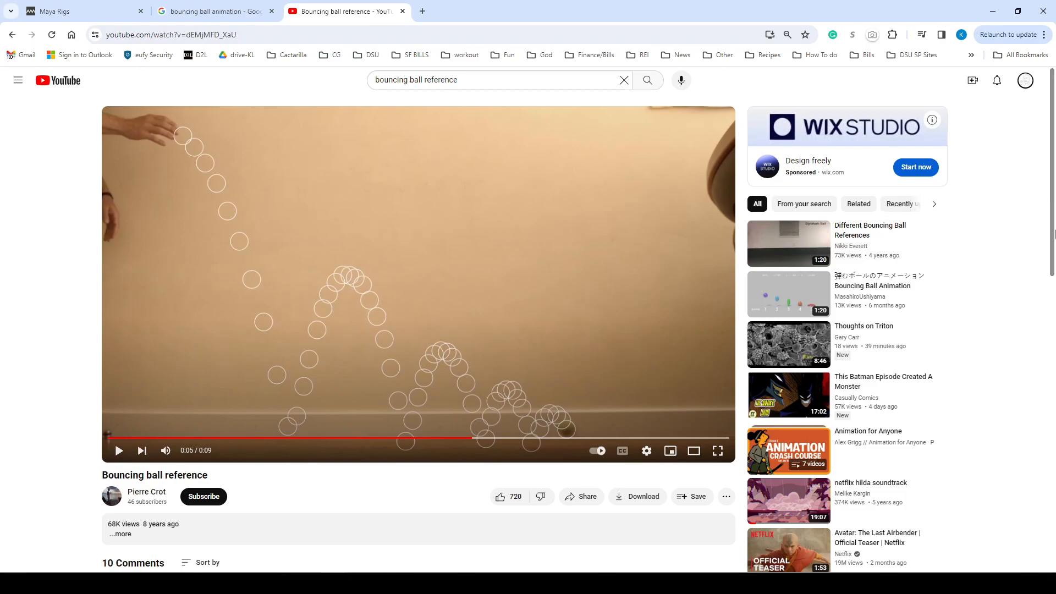
# Step: Switch to the bbCity.0002.mb scene in Maya and make the Graph Editor slightly taller
pyautogui.click(739, 584)
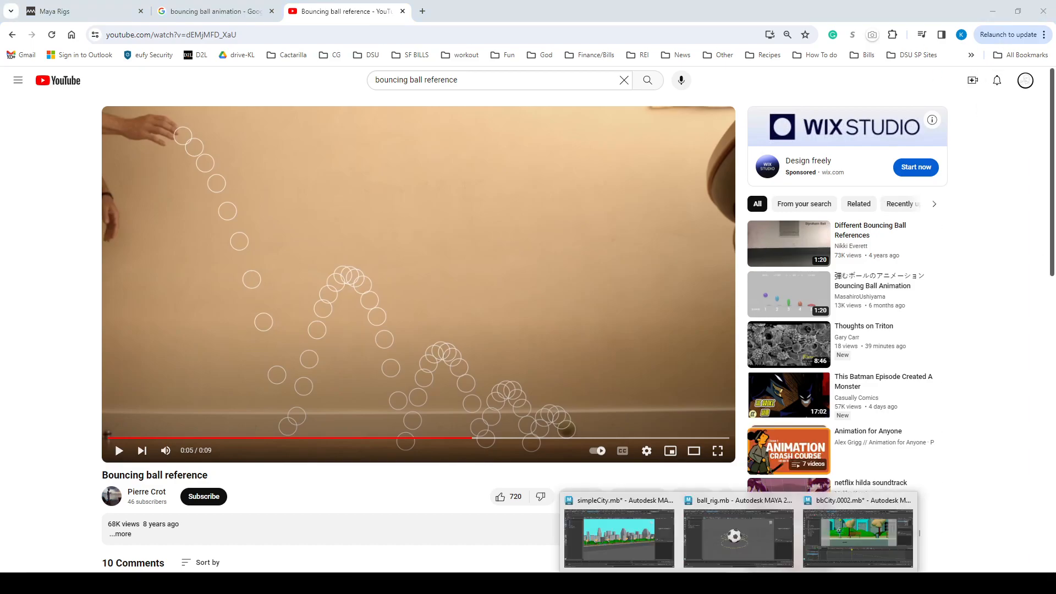
pyautogui.click(860, 542)
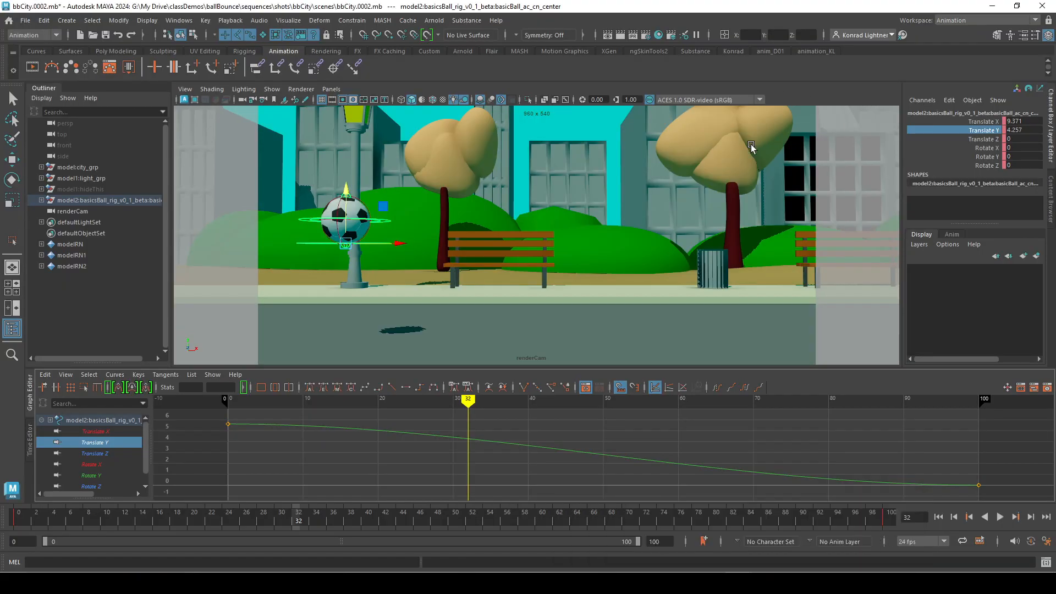
pyautogui.click(968, 21)
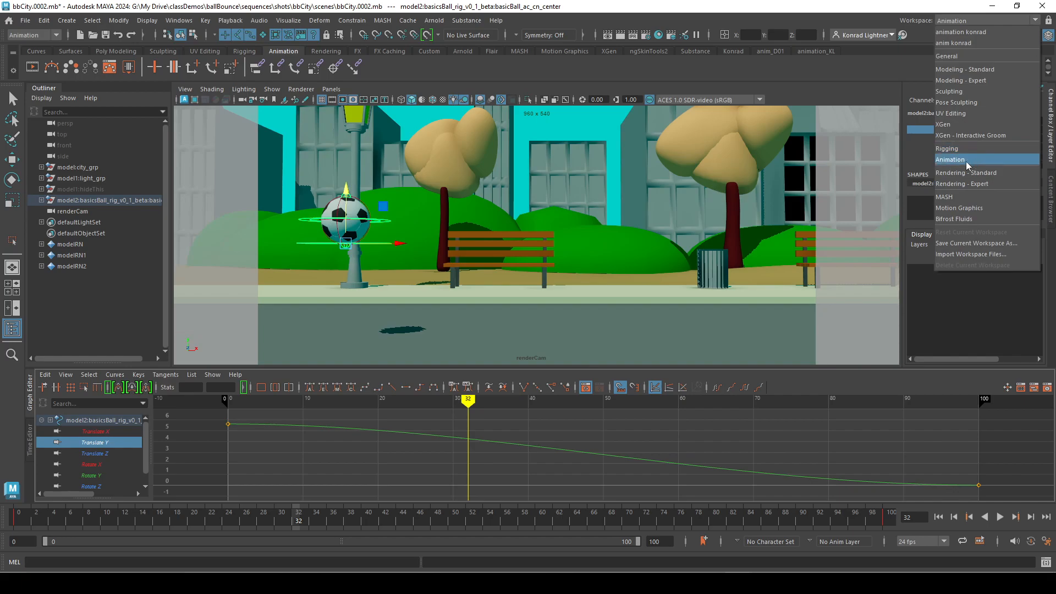
pyautogui.click(815, 4)
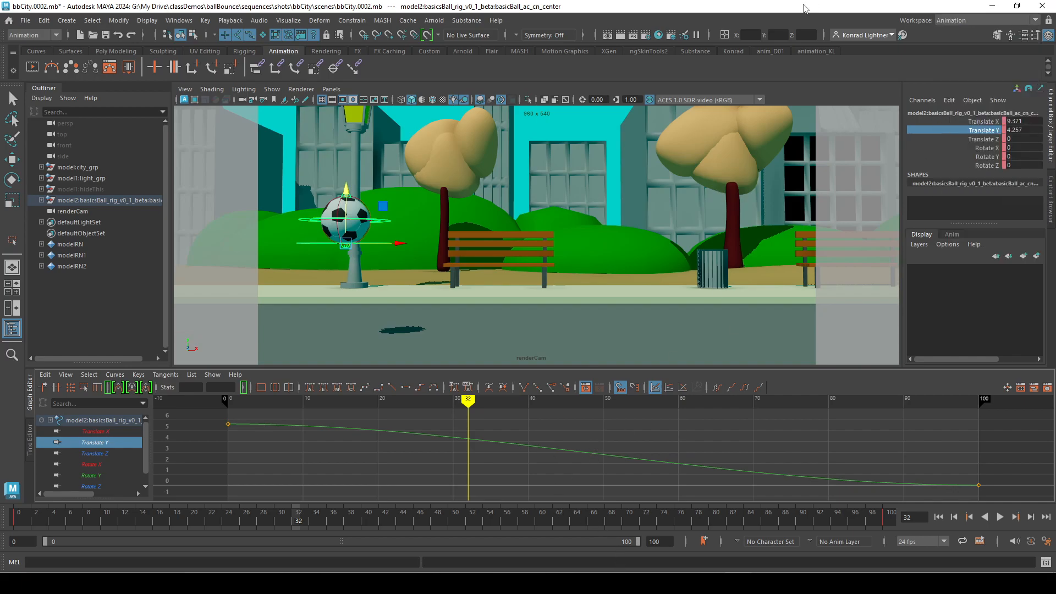
pyautogui.moveTo(548, 369); pyautogui.dragTo(548, 358)
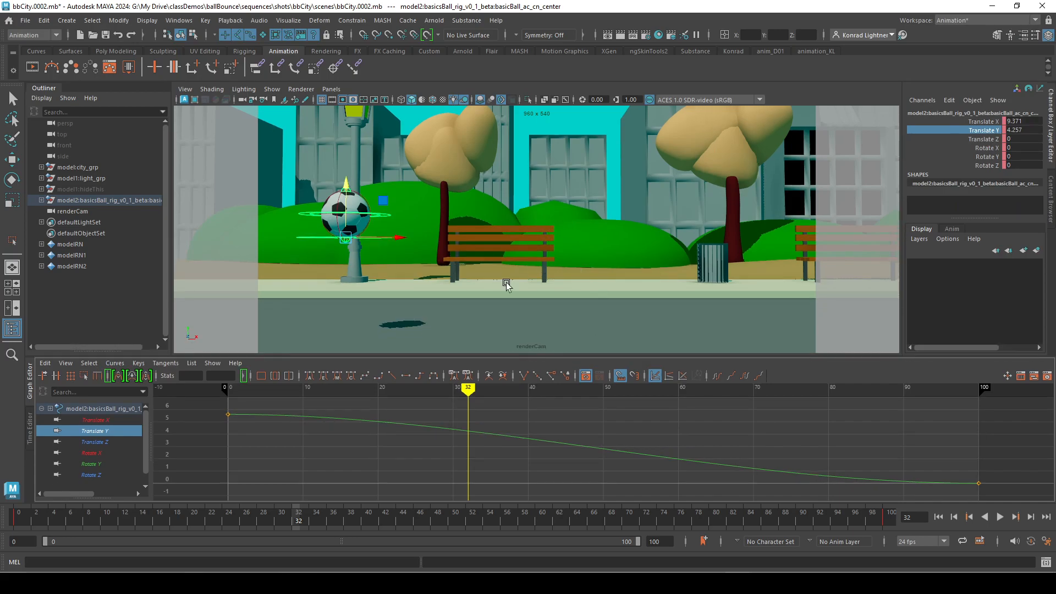
# Step: Hold the ball's frame 0 pose until frame 10 by keying that same pose at frame 10
pyautogui.moveTo(471, 389)
pyautogui.mouseDown()
pyautogui.moveTo(302, 389)
pyautogui.moveTo(332, 389)
pyautogui.moveTo(240, 405)
pyautogui.moveTo(334, 410)
pyautogui.moveTo(229, 408)
pyautogui.moveTo(303, 416)
pyautogui.mouseUp()
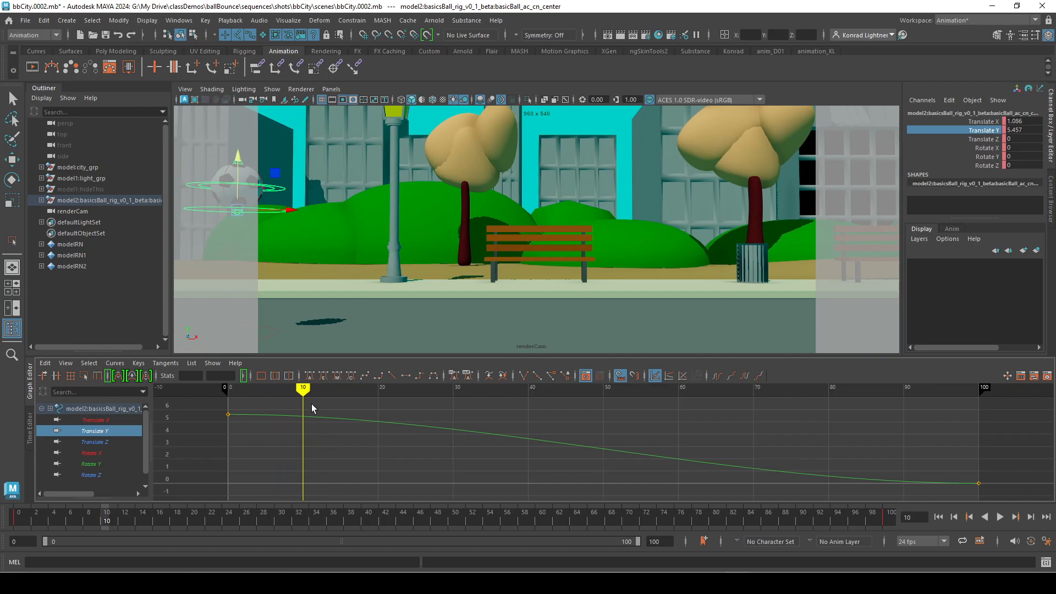
pyautogui.moveTo(302, 388)
pyautogui.mouseDown()
pyautogui.moveTo(279, 387)
pyautogui.moveTo(303, 388)
pyautogui.mouseUp()
pyautogui.moveTo(303, 391); pyautogui.dragTo(228, 391)
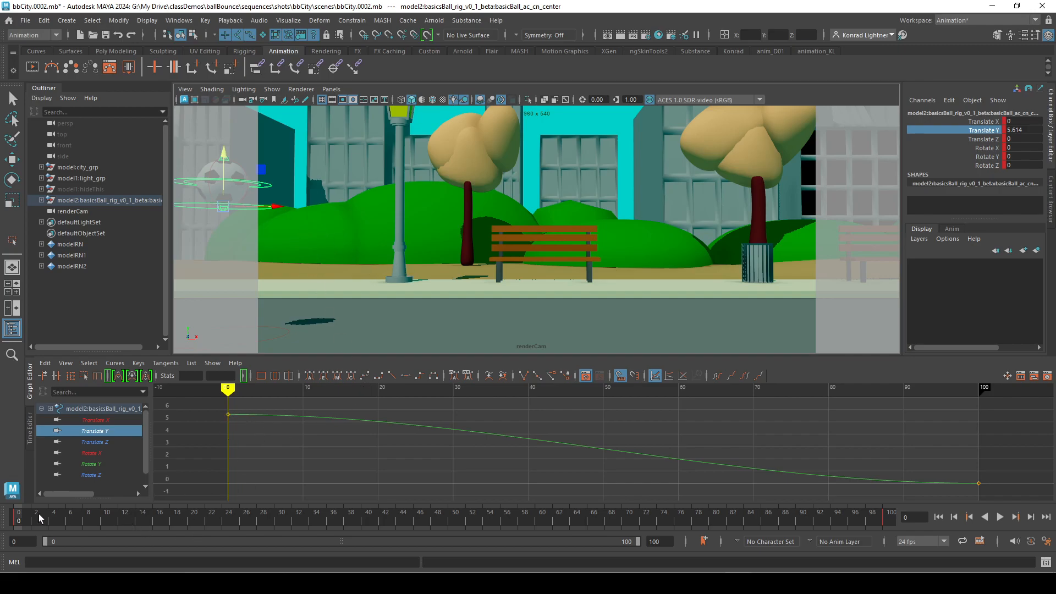
pyautogui.moveTo(26, 521); pyautogui.dragTo(110, 524)
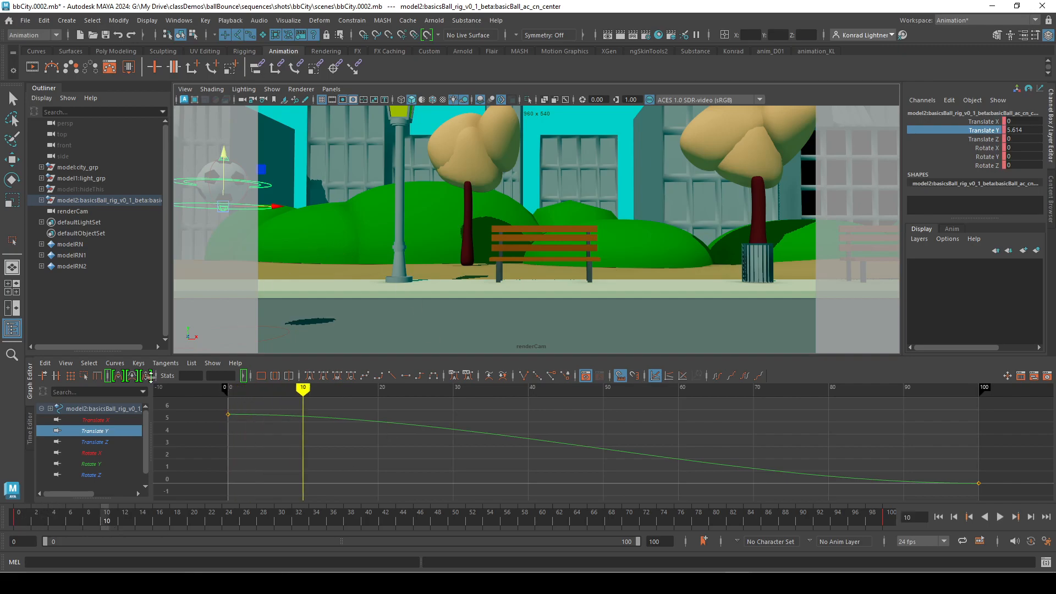
pyautogui.press('s')
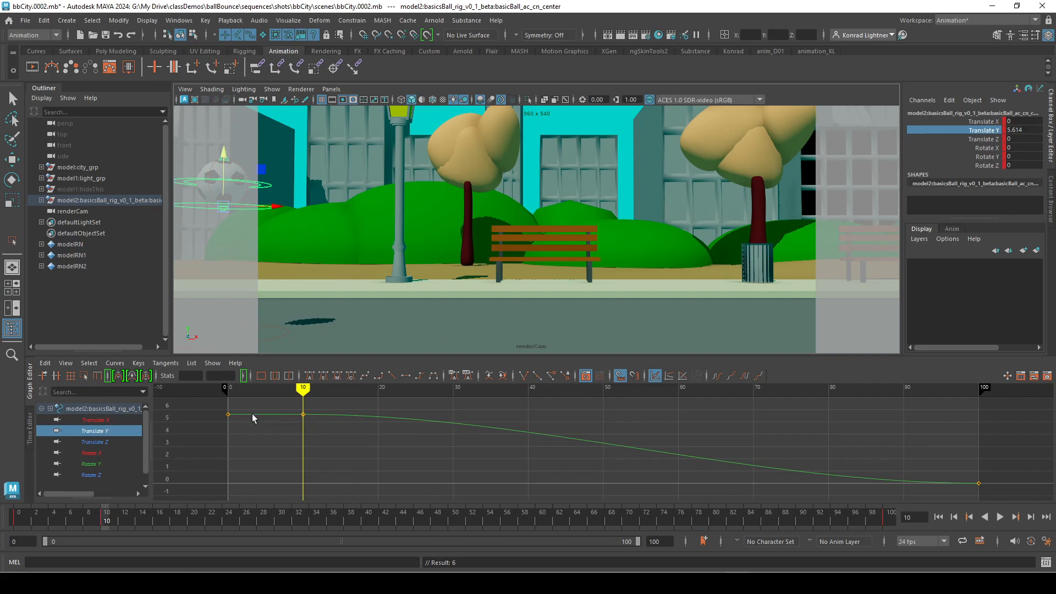
# Step: At frame 20, move the ball to about 6.3 in X and 7.6 in Y, and key that pose
pyautogui.moveTo(306, 391)
pyautogui.mouseDown()
pyautogui.moveTo(267, 392)
pyautogui.moveTo(379, 402)
pyautogui.mouseUp()
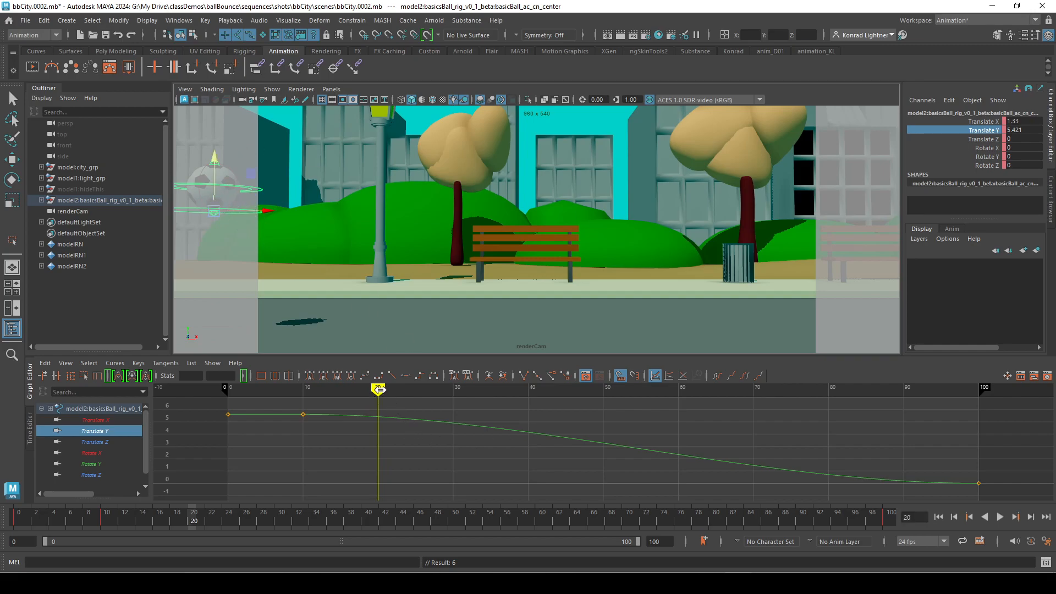
pyautogui.moveTo(269, 210); pyautogui.dragTo(380, 213)
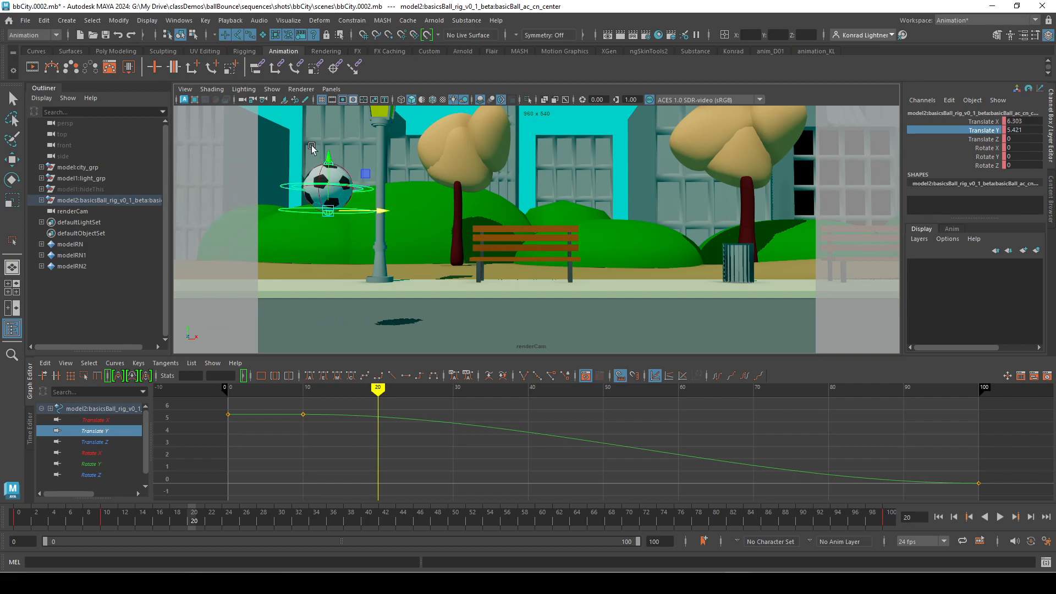
pyautogui.moveTo(329, 159); pyautogui.dragTo(329, 114)
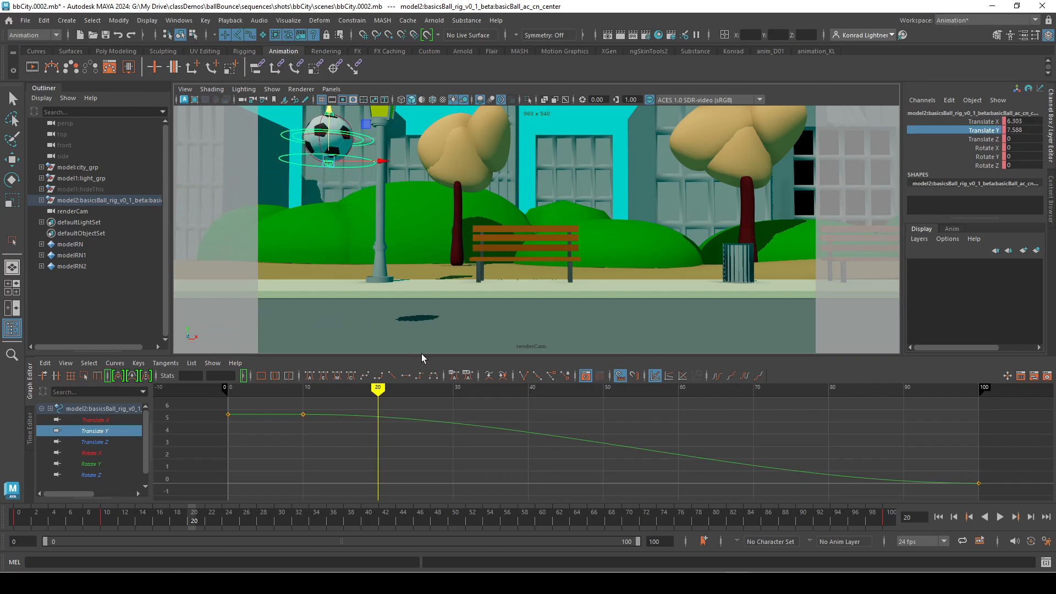
pyautogui.press('s')
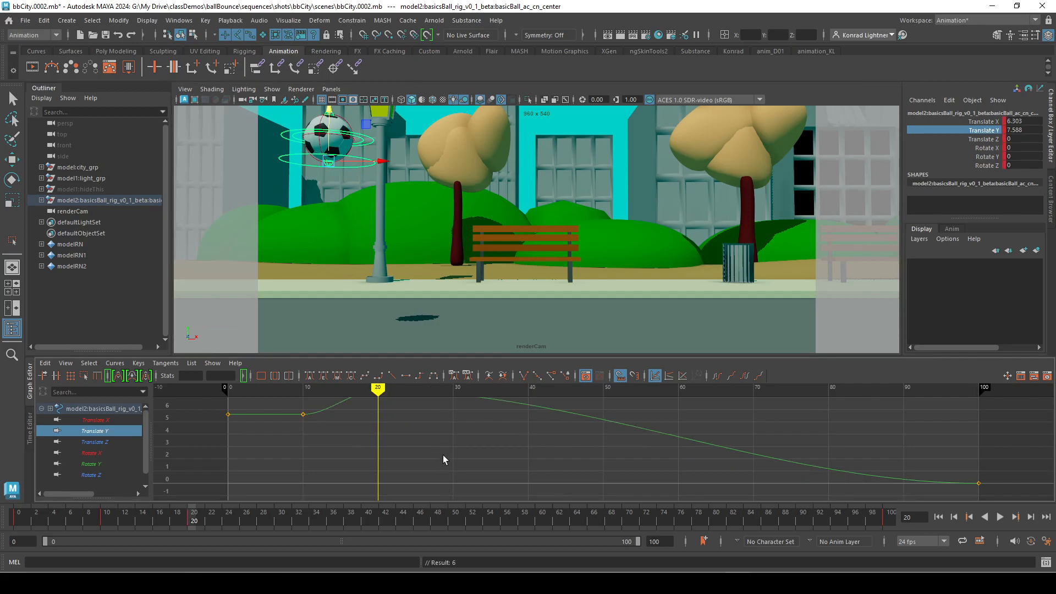
pyautogui.scroll(-3, 469, 457)
pyautogui.keyDown('alt'); pyautogui.moveTo(484, 462); pyautogui.dragTo(412, 464, button='middle'); pyautogui.keyUp('alt')
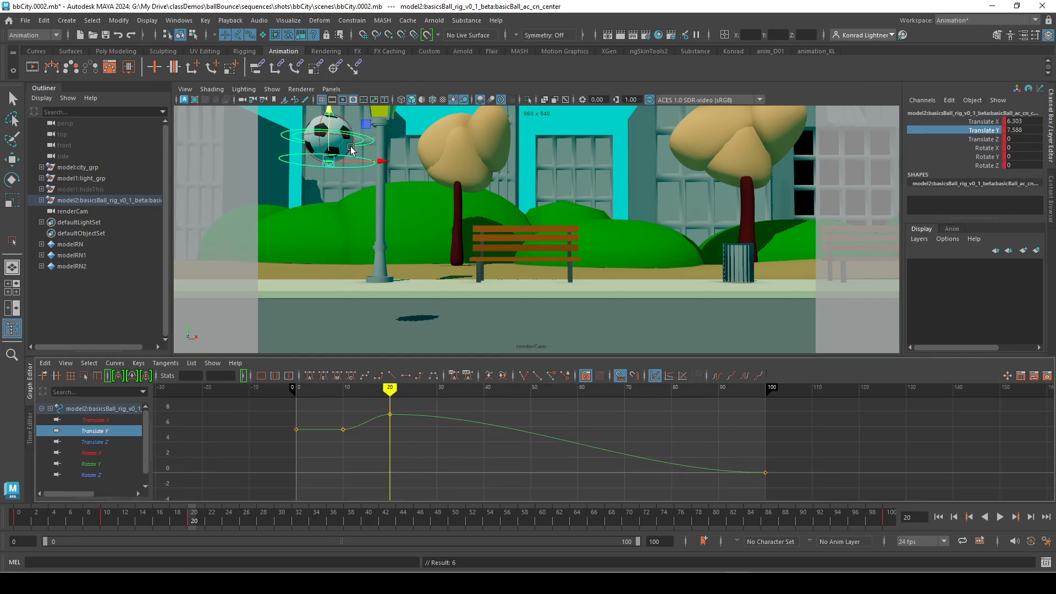
# Step: At frame 30, lower the ball to the ground and set its Translate Y to 0
pyautogui.moveTo(387, 388); pyautogui.dragTo(437, 388)
pyautogui.moveTo(396, 114); pyautogui.dragTo(405, 267)
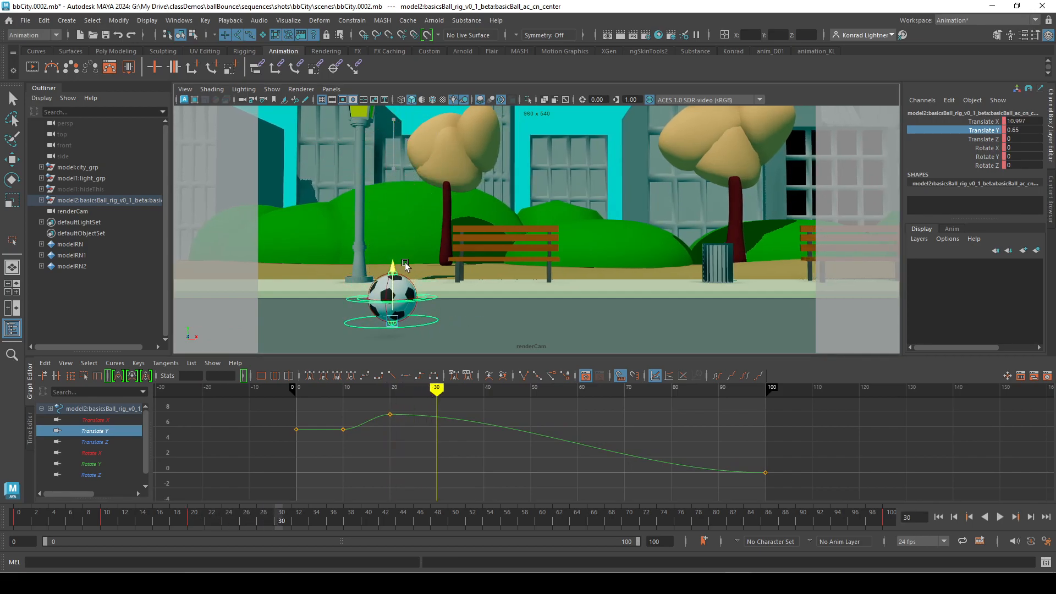
pyautogui.click(1016, 130)
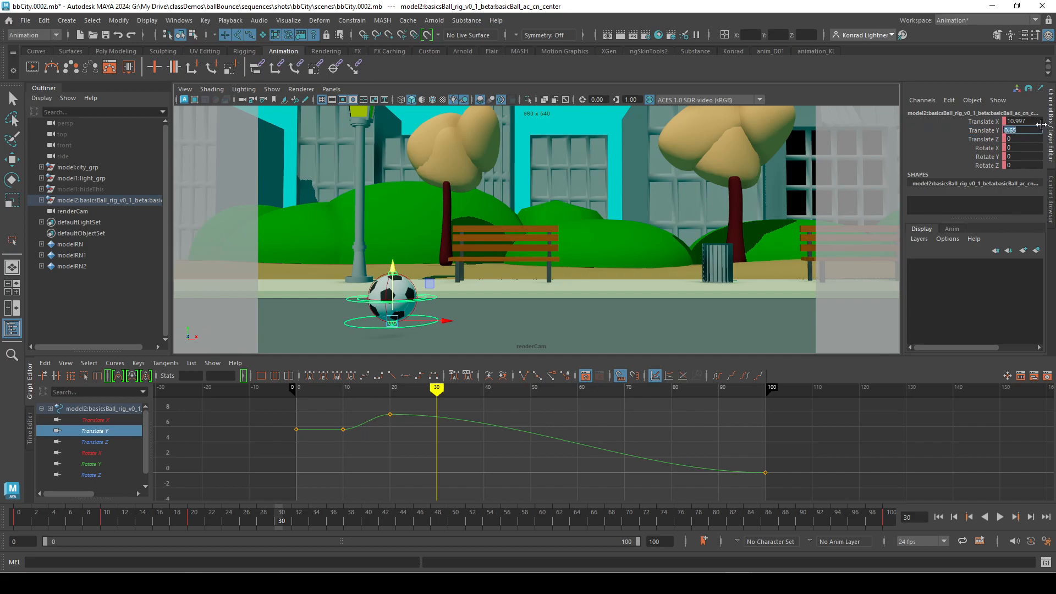
pyautogui.write('00')
pyautogui.press('Return')
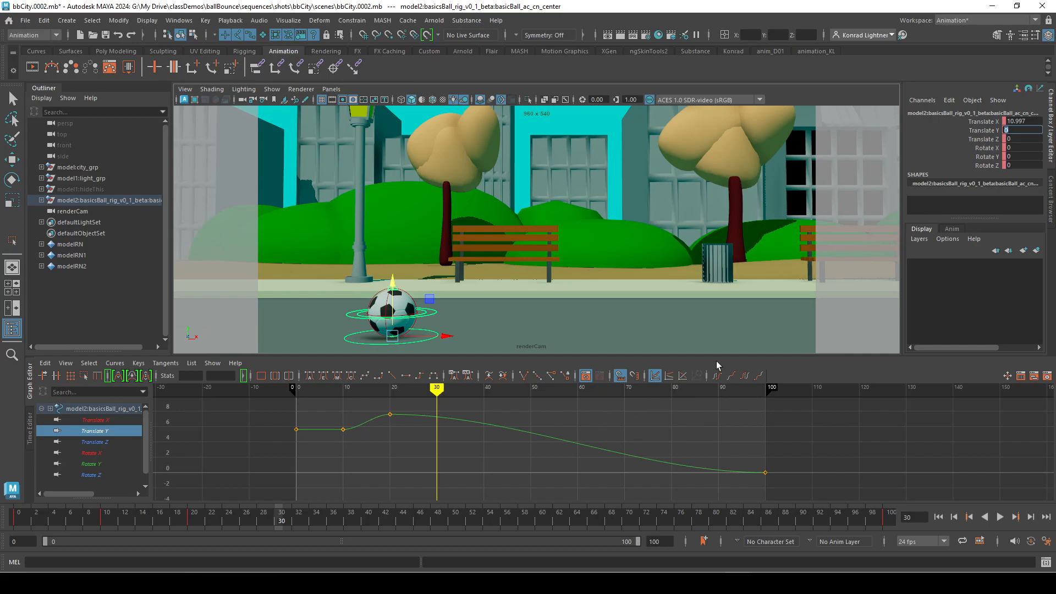
# Step: Reselect the ball's main control and show only its Translate Y curve in the Graph Editor
pyautogui.click(427, 345)
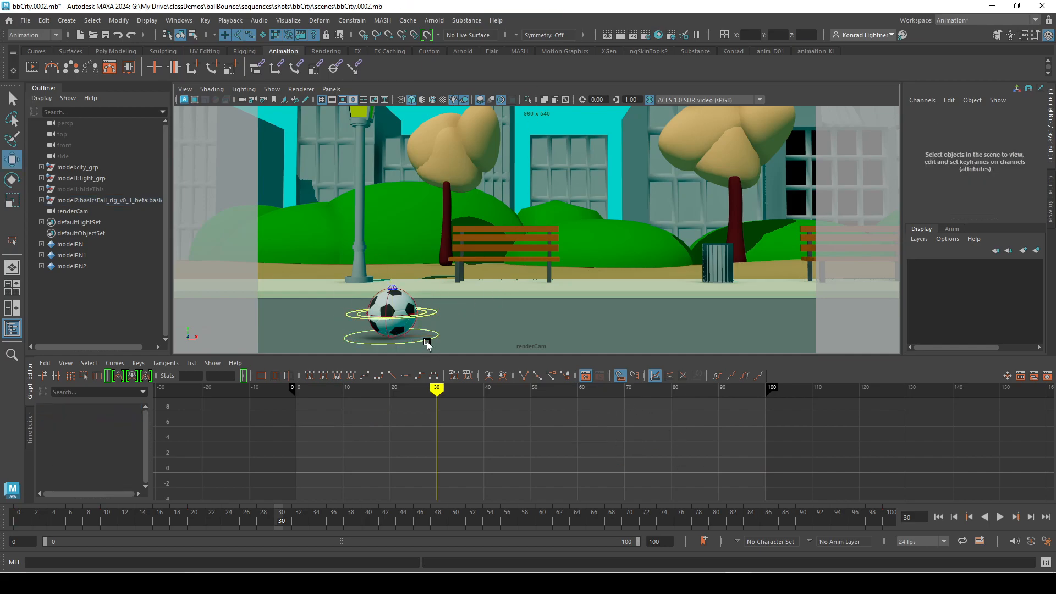
pyautogui.click(439, 337)
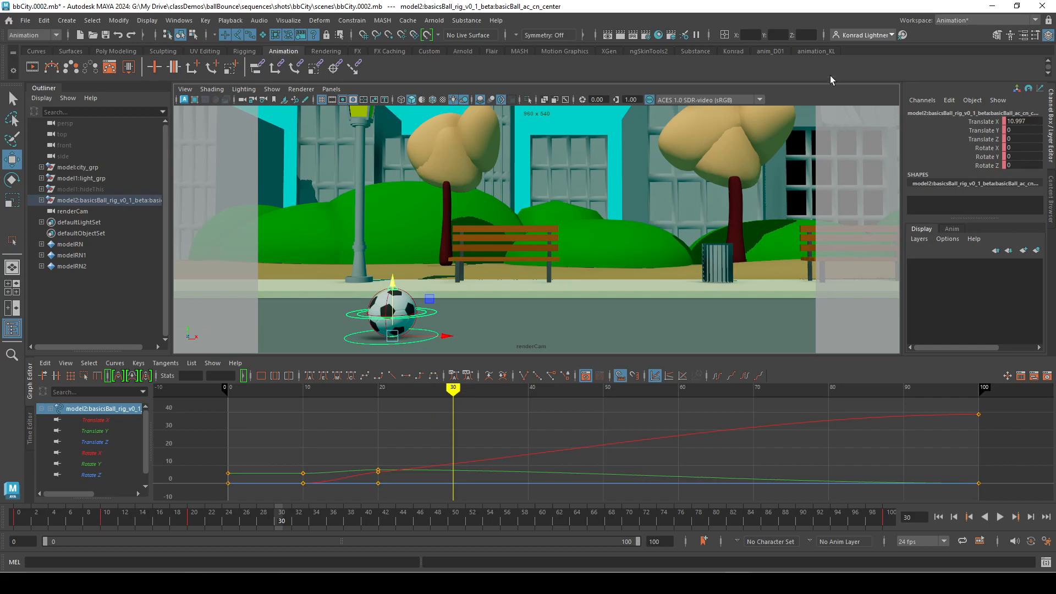
pyautogui.click(104, 430)
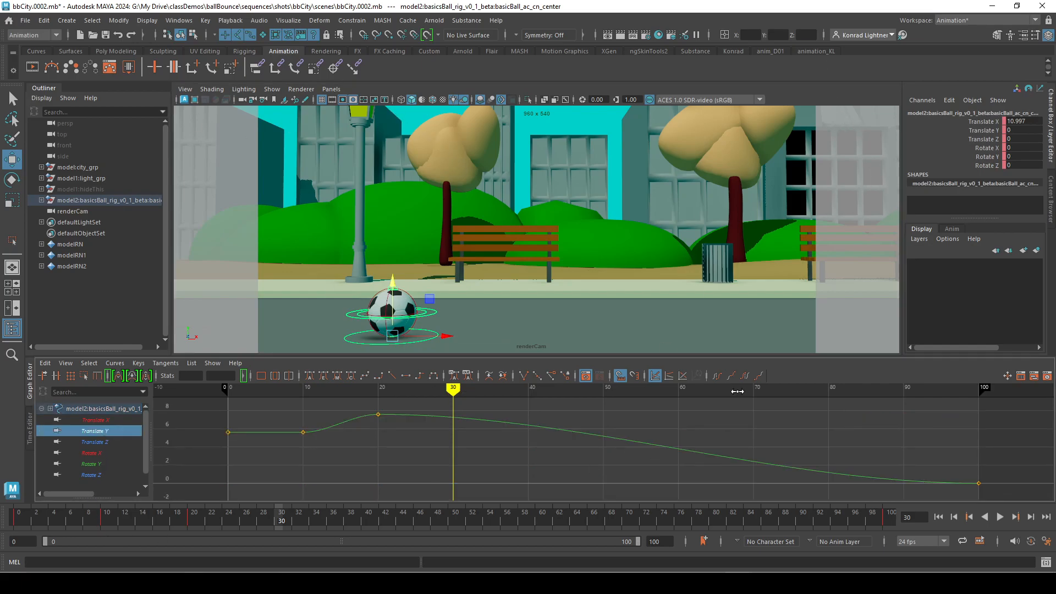
# Step: Key the ball's grounded pose at frame 30, and at frame 40 raise the ball to about 4.9 in Y and key it
pyautogui.press('s')
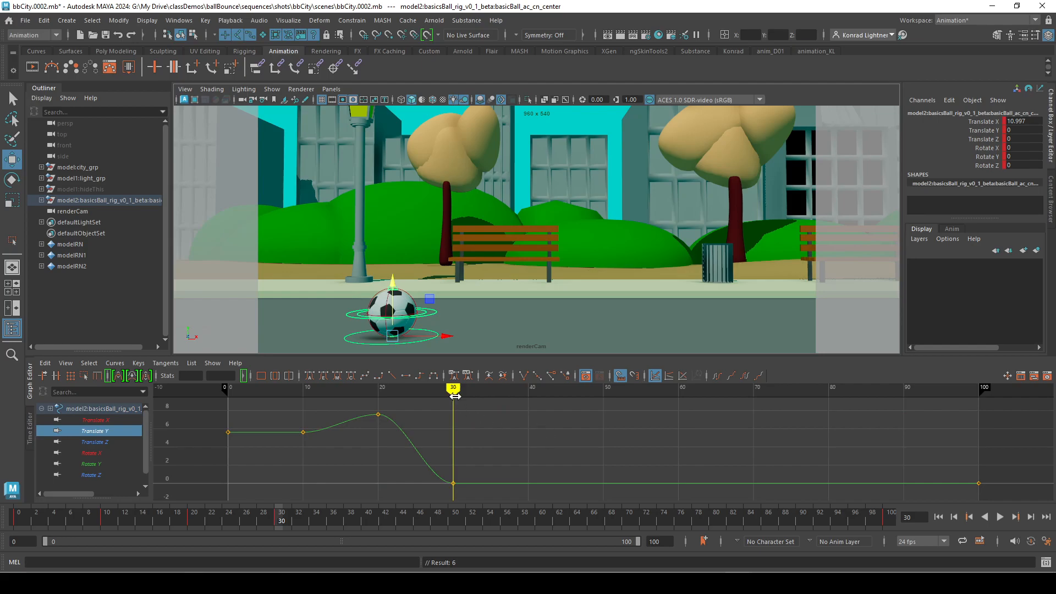
pyautogui.moveTo(455, 396); pyautogui.dragTo(527, 444)
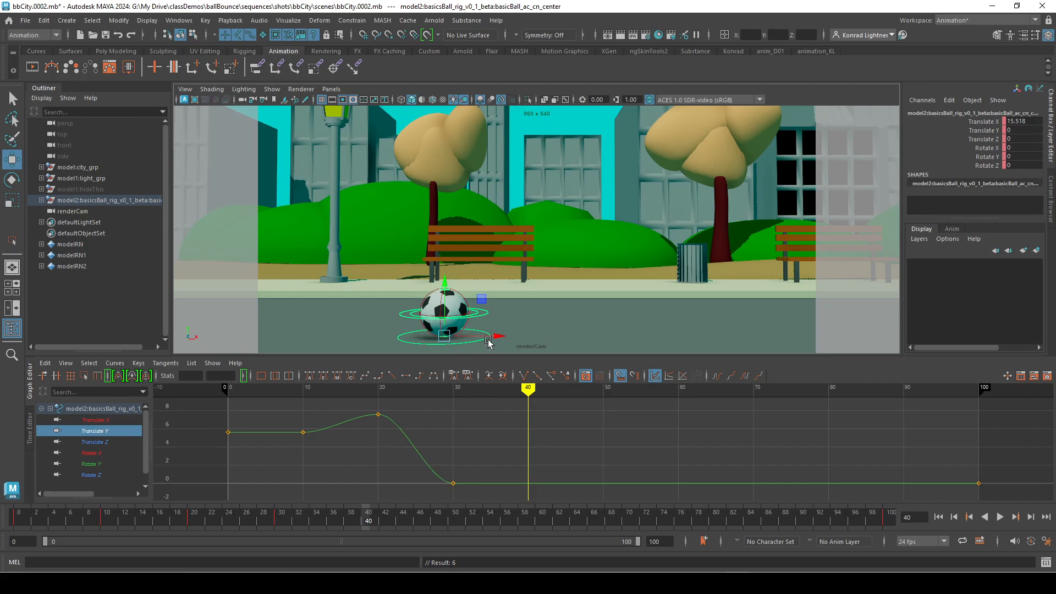
pyautogui.moveTo(445, 283); pyautogui.dragTo(438, 179)
pyautogui.press('s')
pyautogui.moveTo(532, 447); pyautogui.dragTo(528, 438)
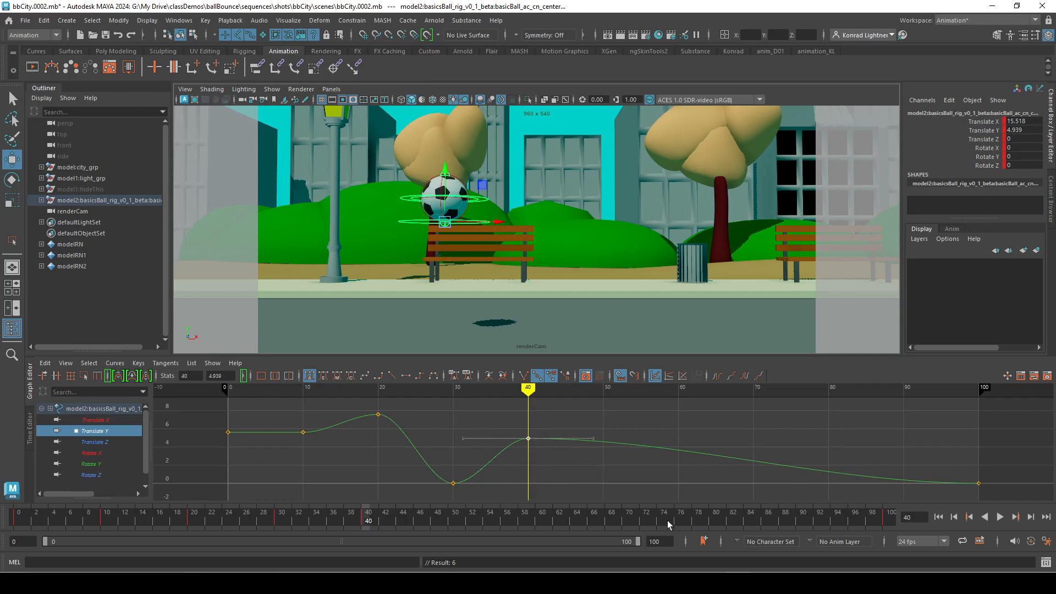
# Step: Insert a key on the Translate Y curve at frame 50 and lower it to 0
pyautogui.moveTo(538, 396); pyautogui.dragTo(607, 396)
pyautogui.rightClick(609, 447)
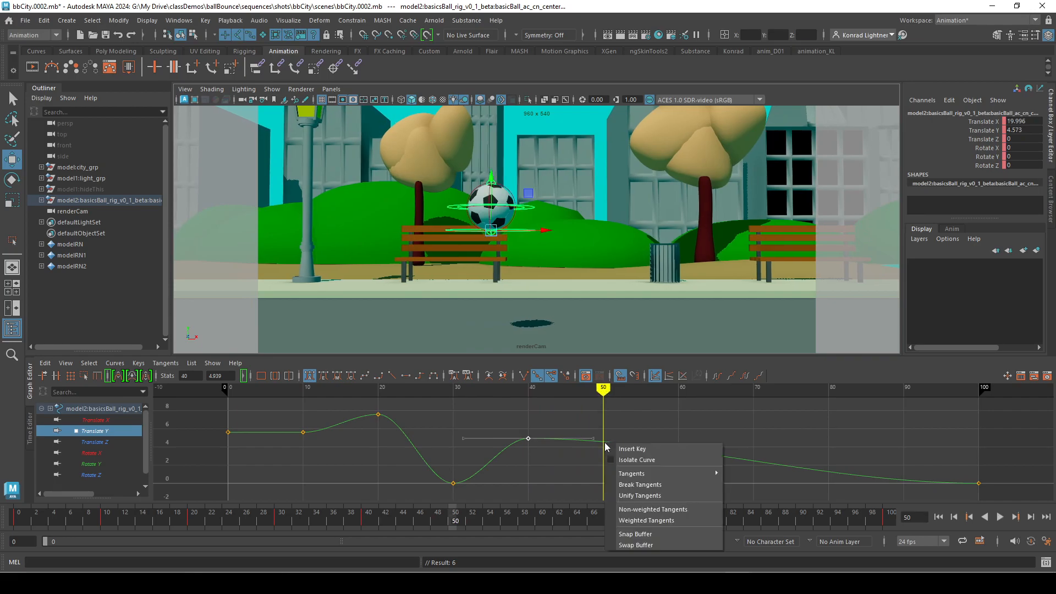
pyautogui.click(644, 450)
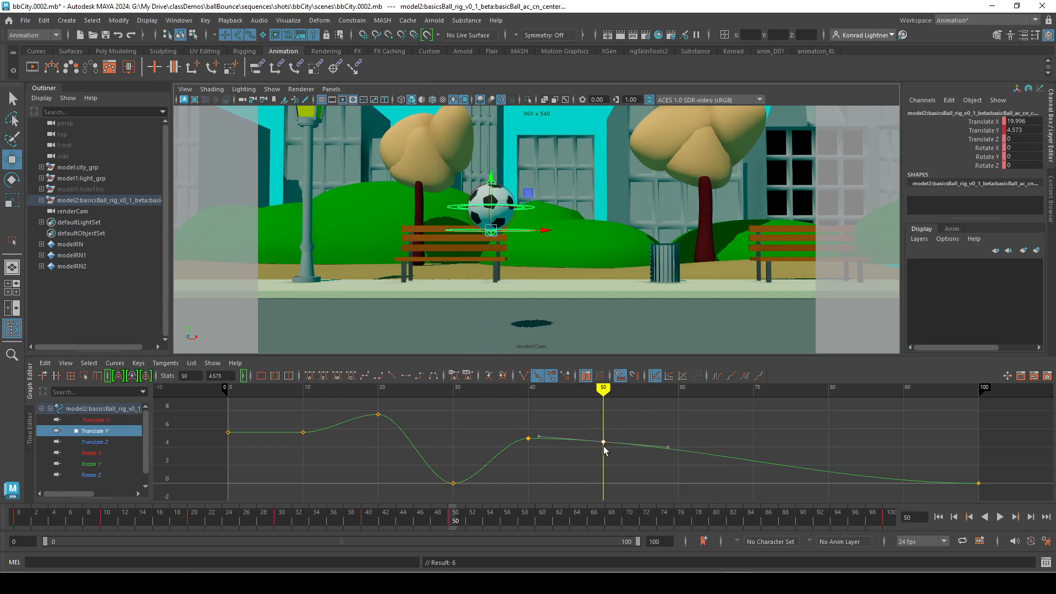
pyautogui.keyDown('shift'); pyautogui.moveTo(606, 438); pyautogui.dragTo(607, 485, button='middle'); pyautogui.keyUp('shift')
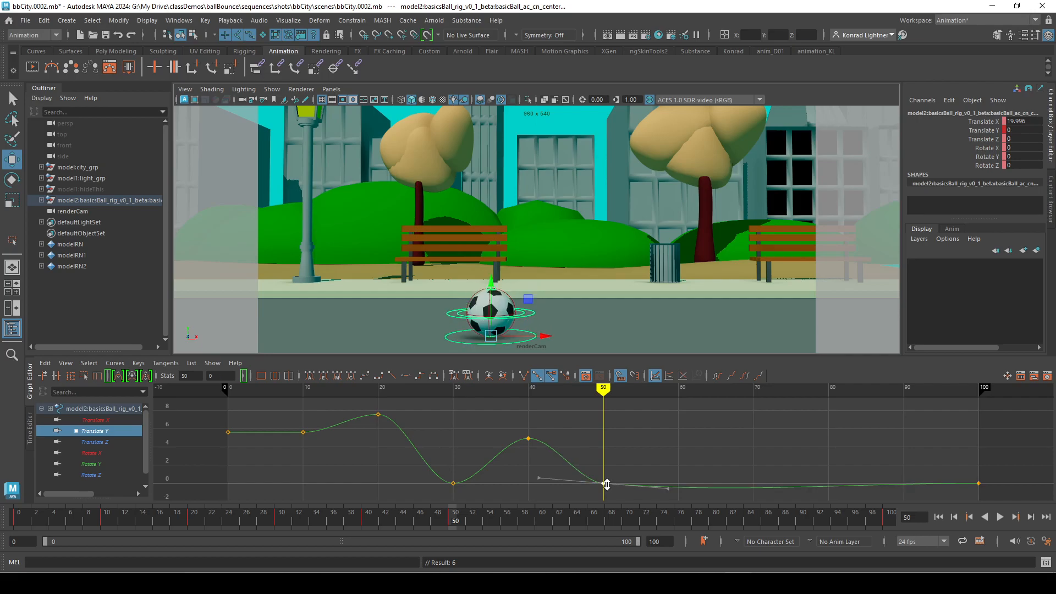
# Step: Insert a key on the Translate Y curve at frame 60 and raise it to about 3.8, below the previous peak
pyautogui.moveTo(603, 388); pyautogui.dragTo(678, 388)
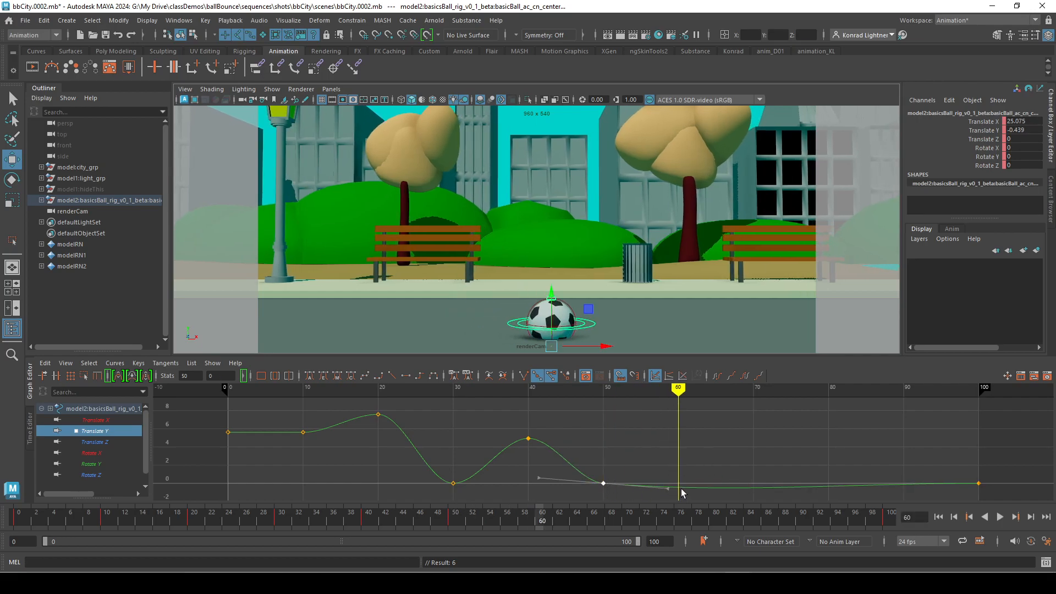
pyautogui.rightClick(682, 489)
pyautogui.click(718, 389)
pyautogui.click(678, 487)
pyautogui.moveTo(680, 489); pyautogui.dragTo(668, 452)
pyautogui.hotkey('ctrl', 'z')
pyautogui.press('a')
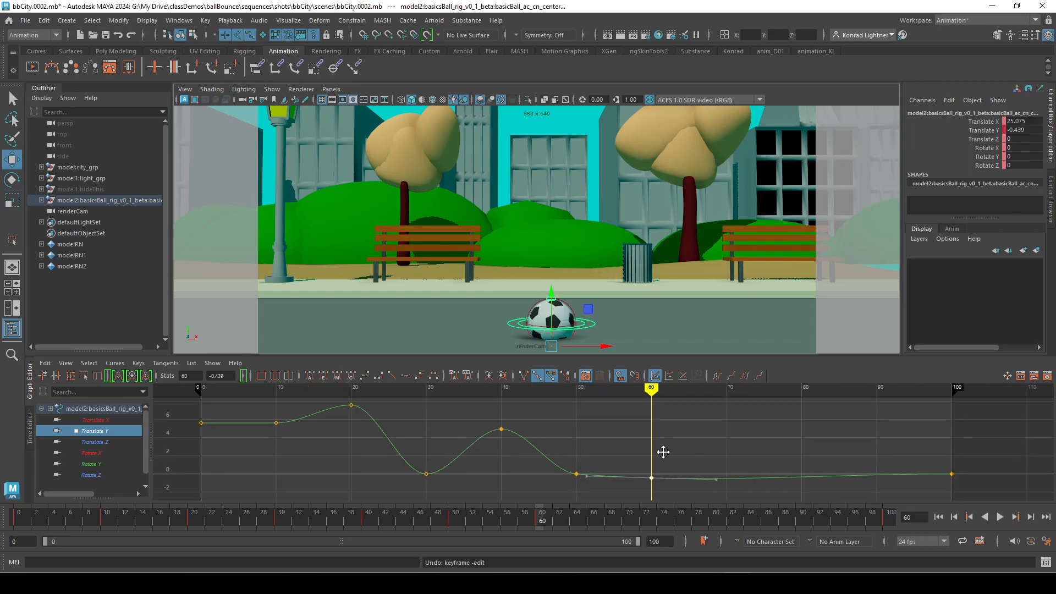
pyautogui.moveTo(692, 516); pyautogui.dragTo(624, 428)
pyautogui.keyDown('shift'); pyautogui.moveTo(624, 429); pyautogui.dragTo(624, 428, button='middle'); pyautogui.keyUp('shift')
pyautogui.keyDown('alt'); pyautogui.moveTo(712, 489); pyautogui.dragTo(634, 502, button='middle'); pyautogui.keyUp('alt')
# Step: Insert a key on the Translate Y curve at frame 70 and set its value to 0
pyautogui.moveTo(554, 391); pyautogui.dragTo(627, 396)
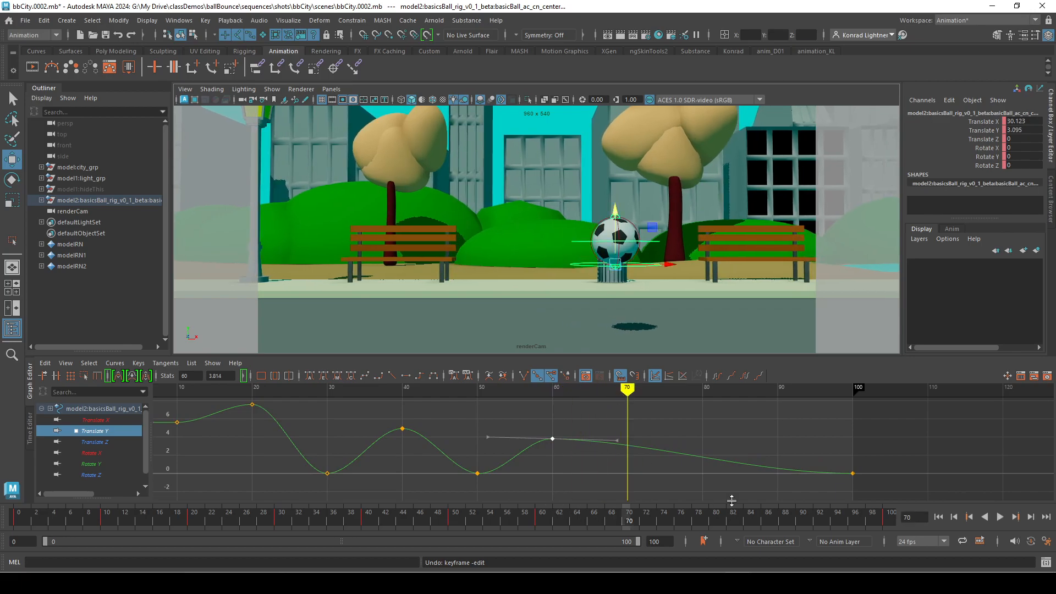
pyautogui.rightClick(626, 444)
pyautogui.click(644, 451)
pyautogui.keyDown('shift'); pyautogui.moveTo(632, 450); pyautogui.dragTo(633, 475, button='middle'); pyautogui.keyUp('shift')
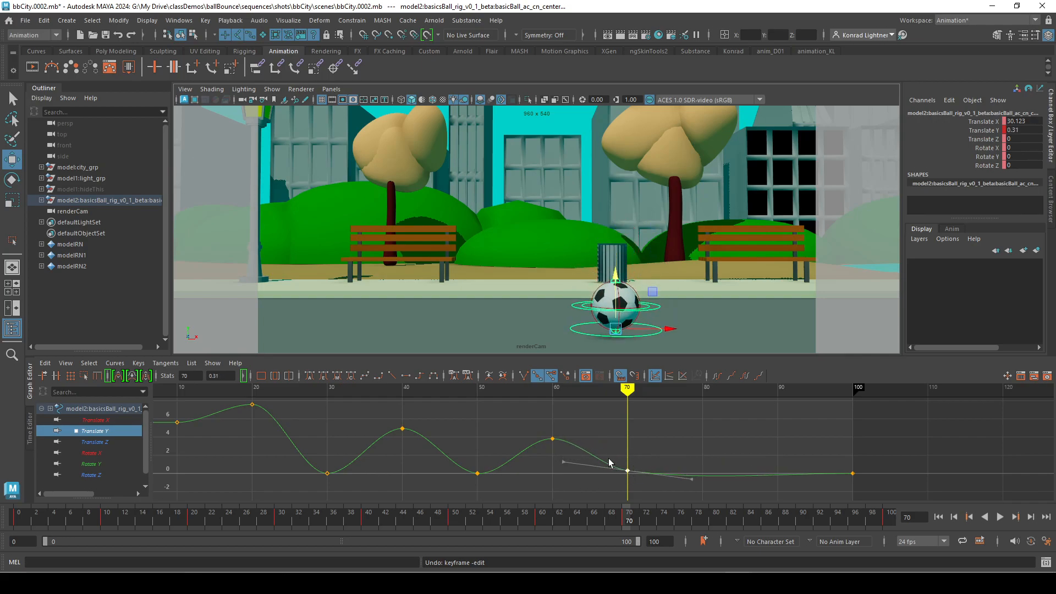
pyautogui.moveTo(225, 376); pyautogui.dragTo(163, 375)
pyautogui.press('0')
pyautogui.click(231, 375)
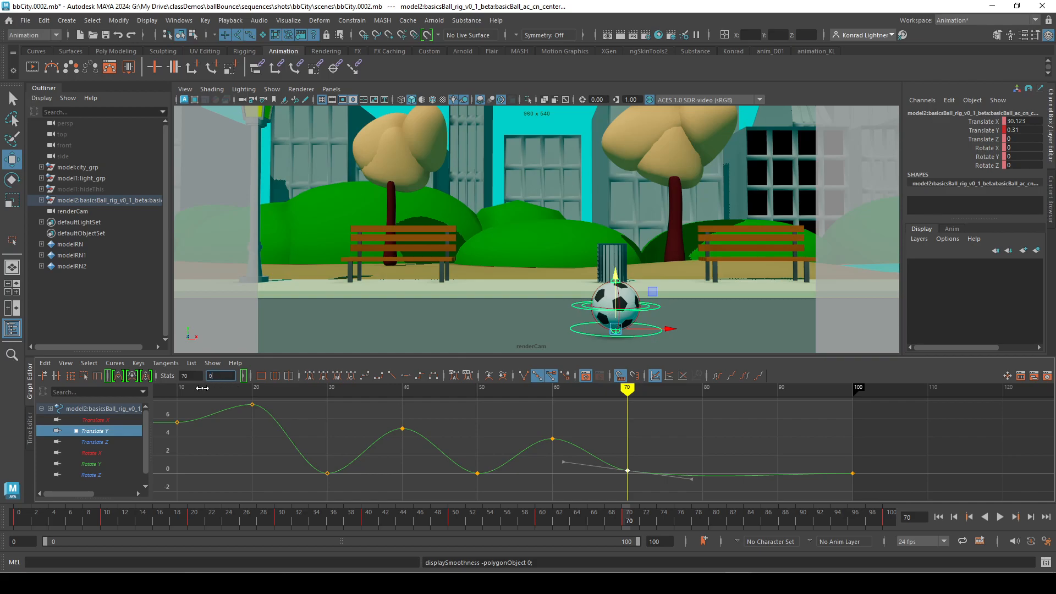
pyautogui.press('Return')
# Step: Insert a key on the Translate Y curve at frame 80 and raise it to about 2.9 as the next bounce peak
pyautogui.hotkey('alt', 'v')
pyautogui.hotkey('alt', 'v')
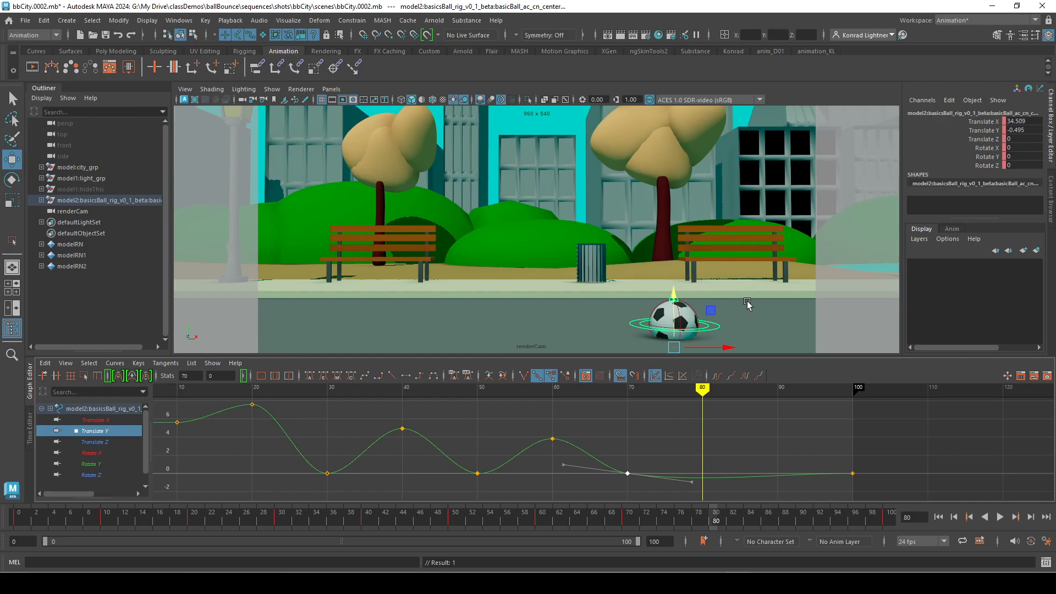
pyautogui.keyDown('alt'); pyautogui.moveTo(753, 310); pyautogui.dragTo(608, 260, button='middle'); pyautogui.keyUp('alt')
pyautogui.moveTo(569, 254); pyautogui.dragTo(569, 206)
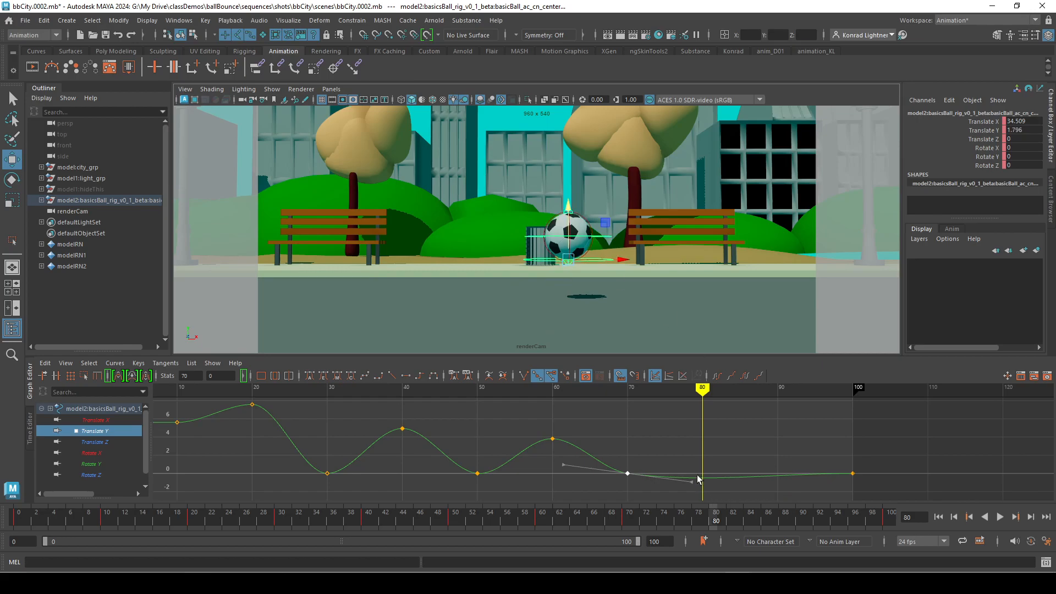
pyautogui.rightClick(697, 475)
pyautogui.click(718, 483)
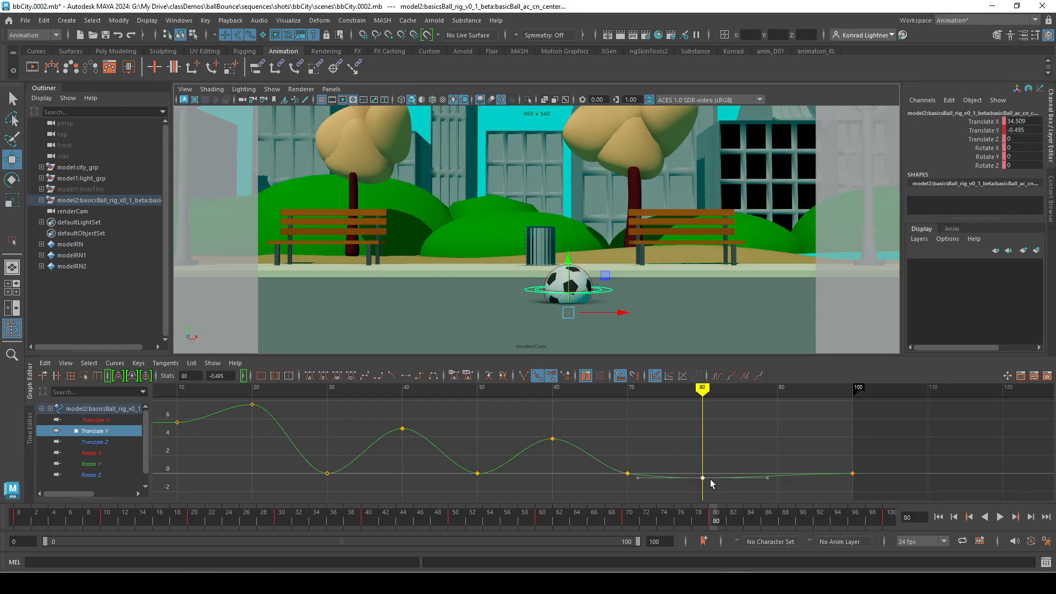
pyautogui.moveTo(700, 479); pyautogui.dragTo(701, 450)
pyautogui.keyDown('alt'); pyautogui.moveTo(701, 449); pyautogui.dragTo(802, 503, button='right'); pyautogui.keyUp('alt')
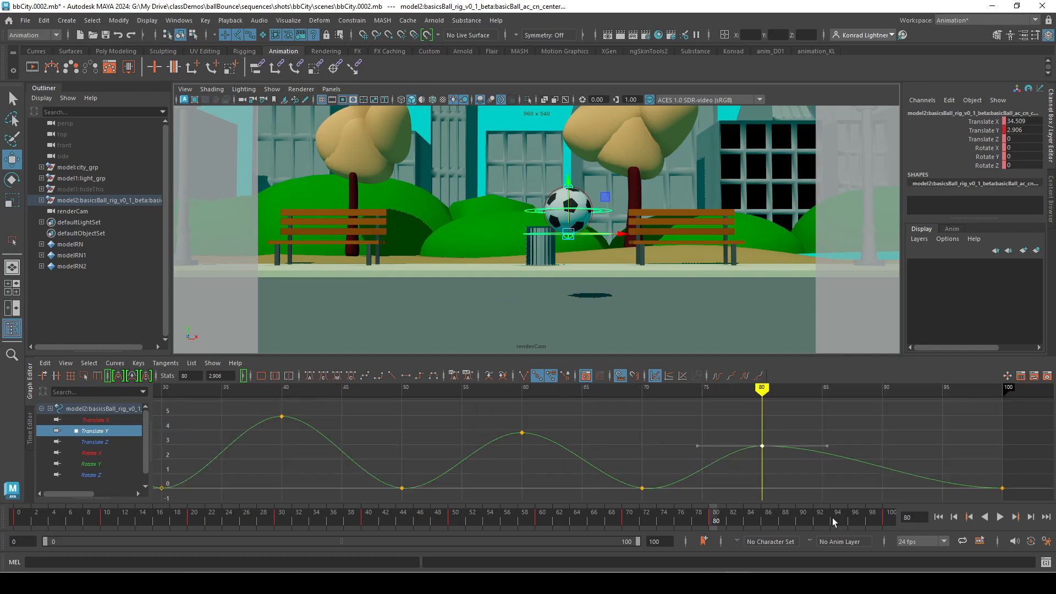
# Step: Insert a key on the Translate Y curve at frame 90 and set its value to 0
pyautogui.keyDown('alt'); pyautogui.moveTo(827, 460); pyautogui.dragTo(752, 460, button='right'); pyautogui.keyUp('alt')
pyautogui.keyDown('alt'); pyautogui.moveTo(751, 460); pyautogui.dragTo(688, 472, button='middle'); pyautogui.keyUp('alt')
pyautogui.moveTo(576, 390); pyautogui.dragTo(663, 447)
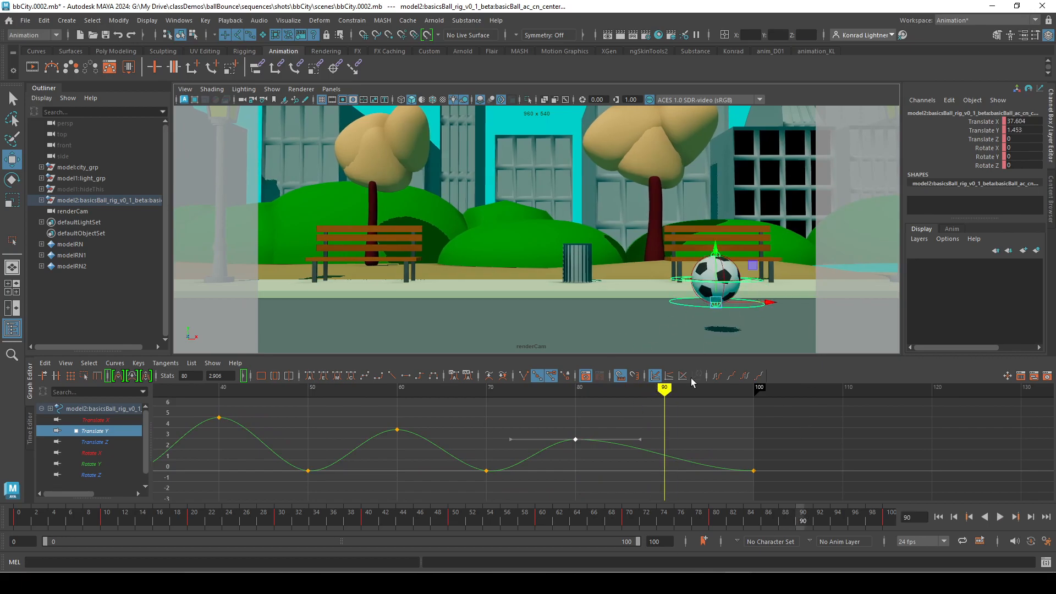
pyautogui.moveTo(666, 454); pyautogui.dragTo(688, 461, button='right')
pyautogui.moveTo(653, 425); pyautogui.dragTo(682, 478)
pyautogui.click(222, 376)
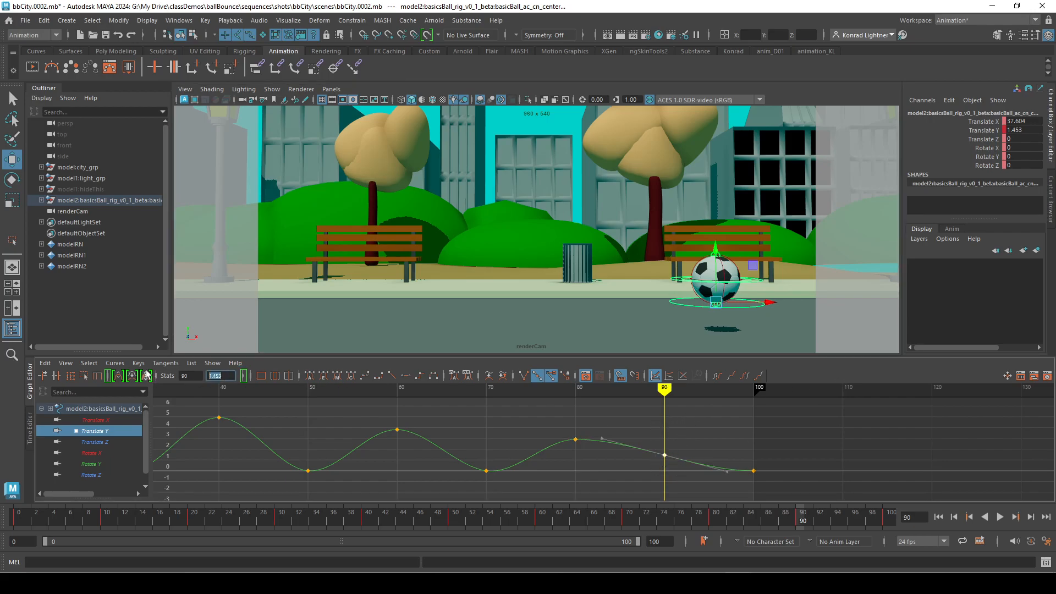
pyautogui.click(225, 377)
pyautogui.write('0')
pyautogui.press('Return')
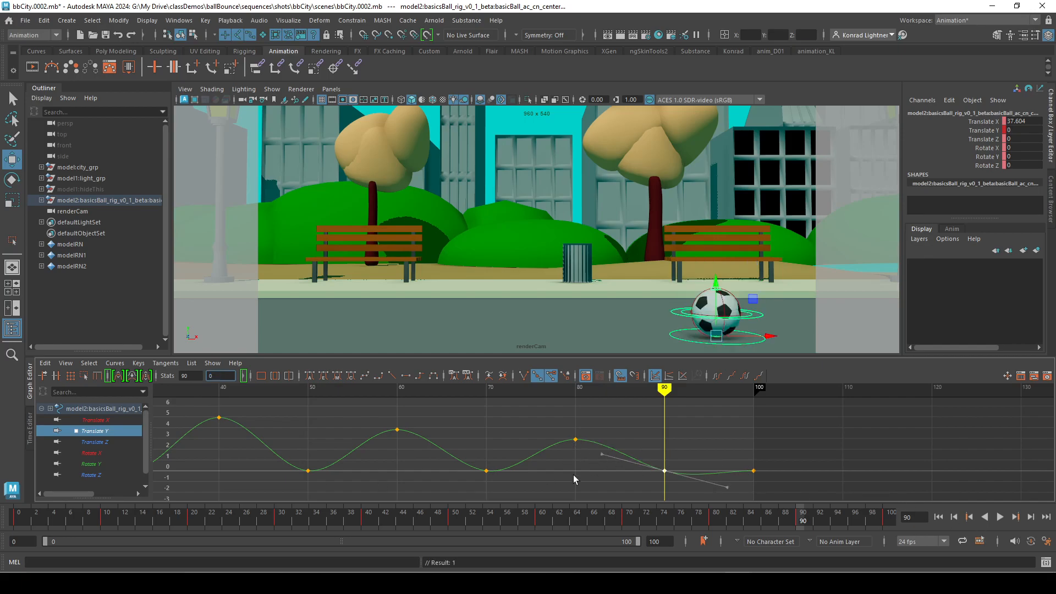
# Step: Check the full bounce curve and play the animation from near its start to review the bounce timing
pyautogui.press('f')
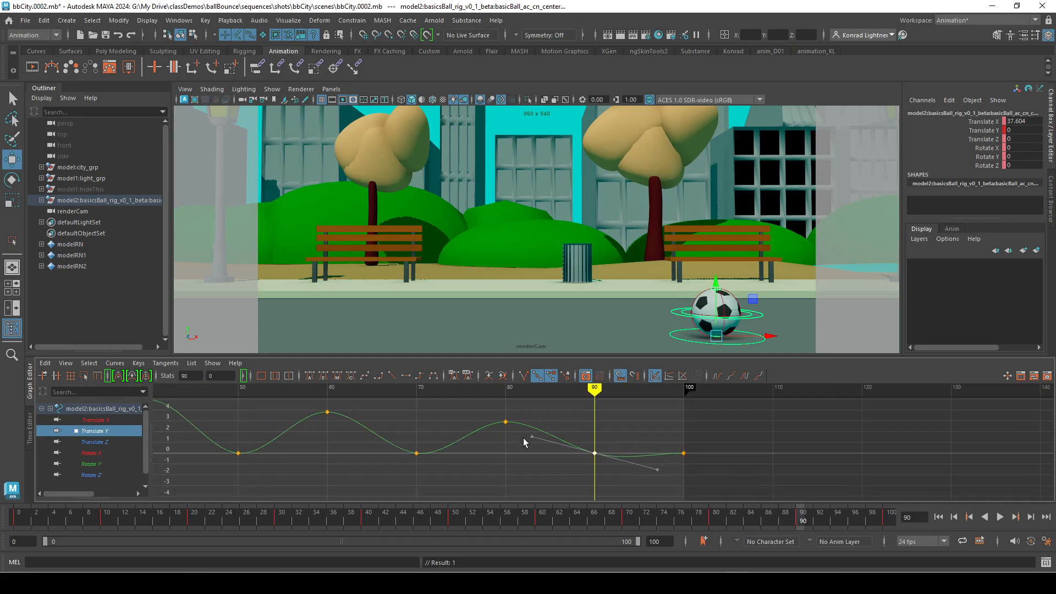
pyautogui.keyDown('shift'); pyautogui.moveTo(599, 440); pyautogui.dragTo(754, 477); pyautogui.keyUp('shift')
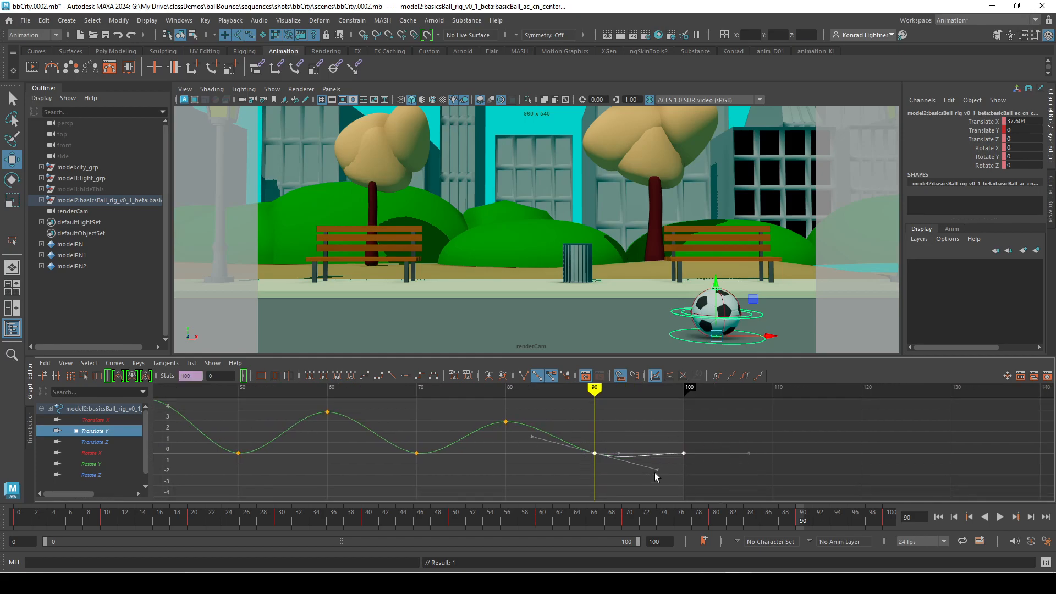
pyautogui.scroll(-3, 379, 449)
pyautogui.keyDown('alt'); pyautogui.moveTo(403, 452); pyautogui.dragTo(451, 466, button='middle'); pyautogui.keyUp('alt')
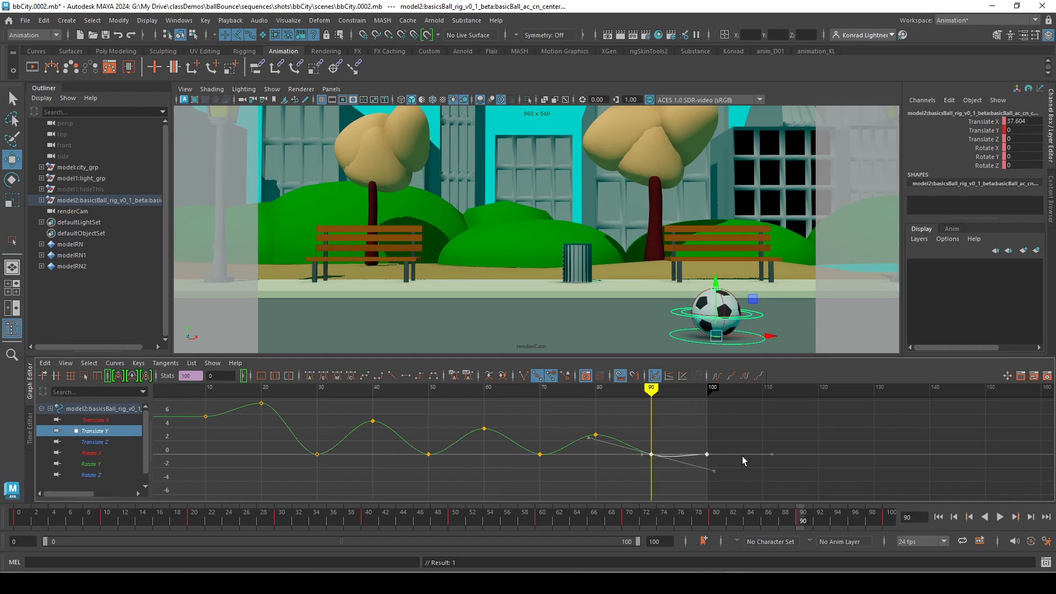
pyautogui.moveTo(651, 388); pyautogui.dragTo(172, 388)
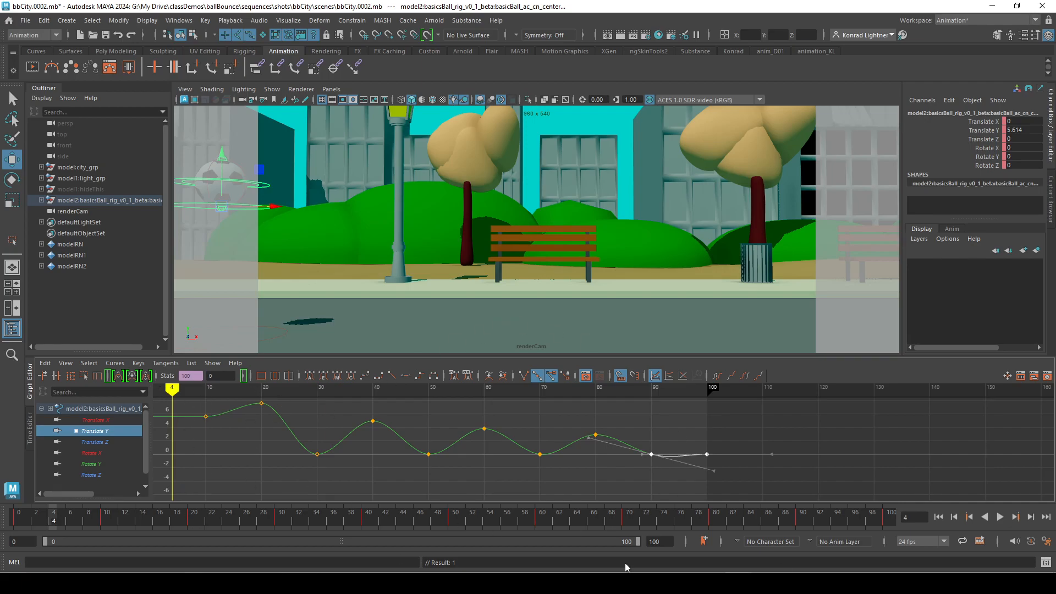
pyautogui.click(1001, 517)
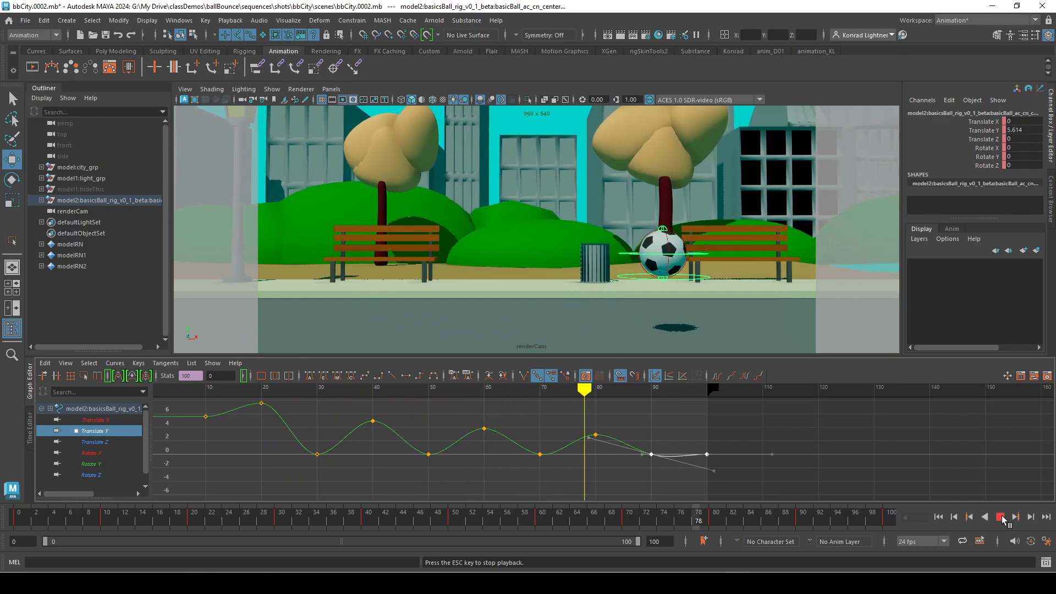
pyautogui.click(1000, 518)
pyautogui.moveTo(300, 410); pyautogui.dragTo(737, 471)
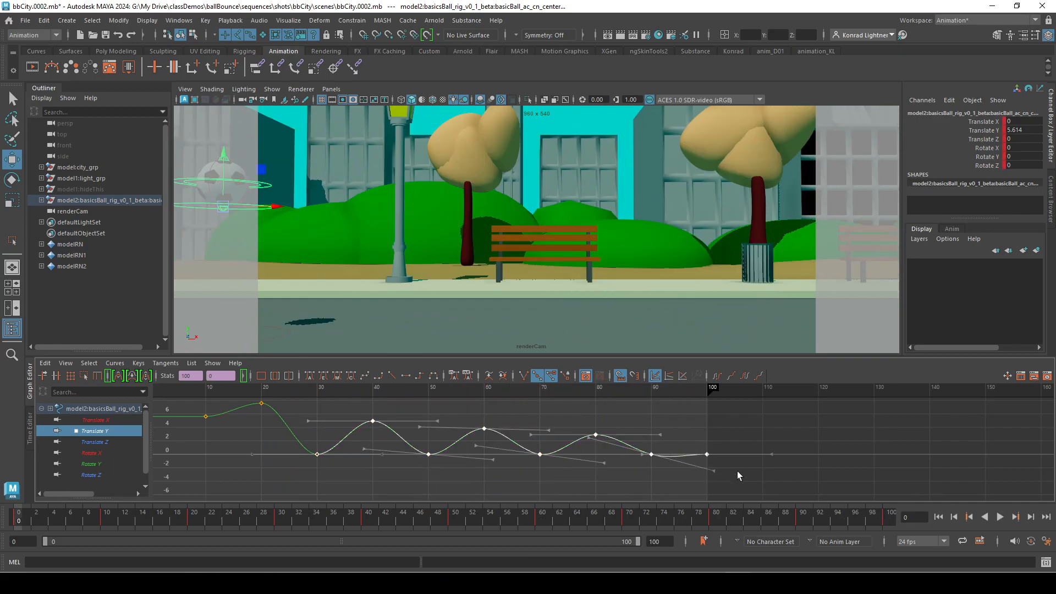
pyautogui.moveTo(660, 460); pyautogui.dragTo(660, 461)
pyautogui.moveTo(707, 465); pyautogui.dragTo(735, 479)
pyautogui.moveTo(717, 475); pyautogui.dragTo(718, 466, button='middle')
pyautogui.hotkey('ctrl', 'z')
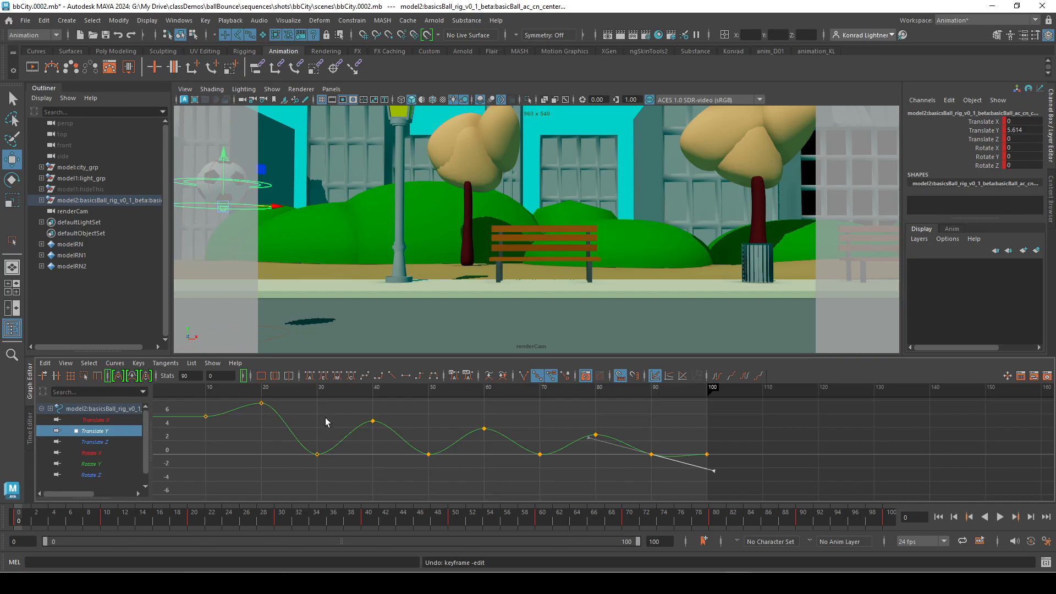
# Step: Select the Translate Y keys from frame 20 to 90 and compress their timing with the Region tool so the last lands on frame 70
pyautogui.moveTo(310, 423); pyautogui.dragTo(722, 482)
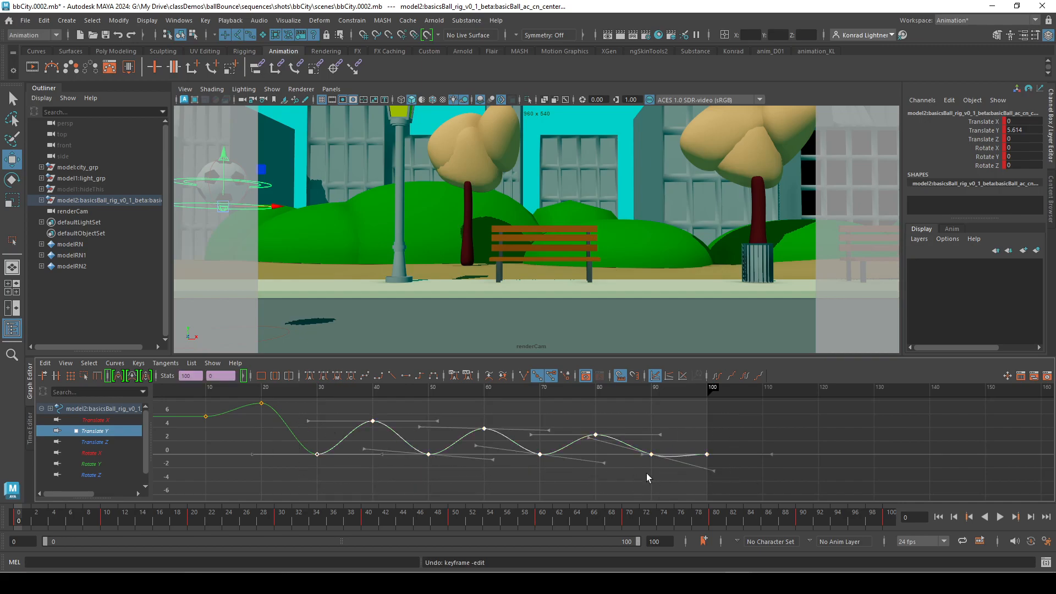
pyautogui.moveTo(355, 417); pyautogui.dragTo(699, 488)
pyautogui.moveTo(273, 417); pyautogui.dragTo(726, 484)
pyautogui.moveTo(253, 398); pyautogui.dragTo(666, 491)
pyautogui.click(88, 376)
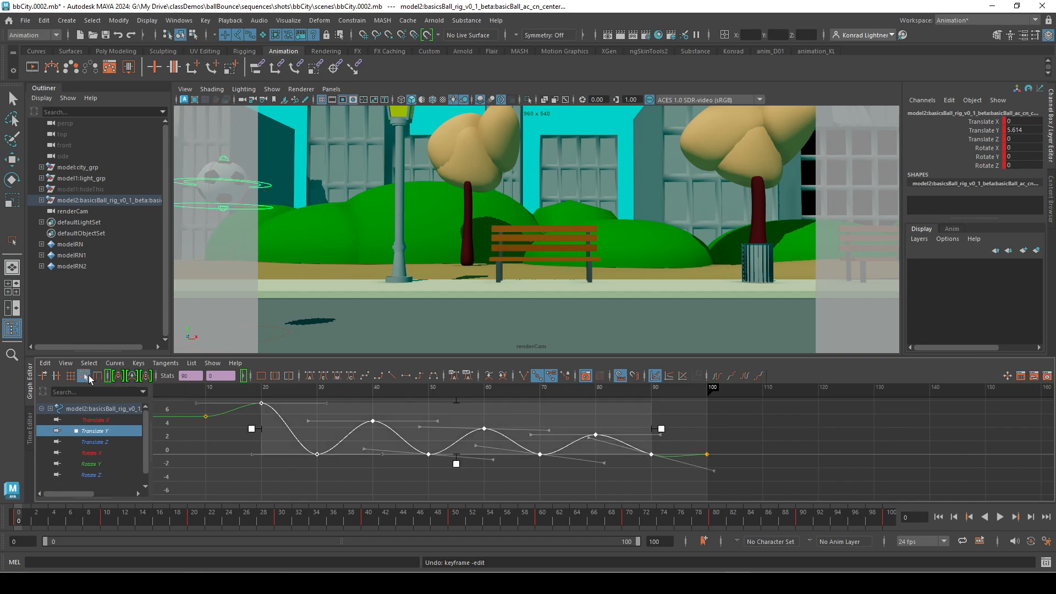
pyautogui.moveTo(660, 430); pyautogui.dragTo(549, 437)
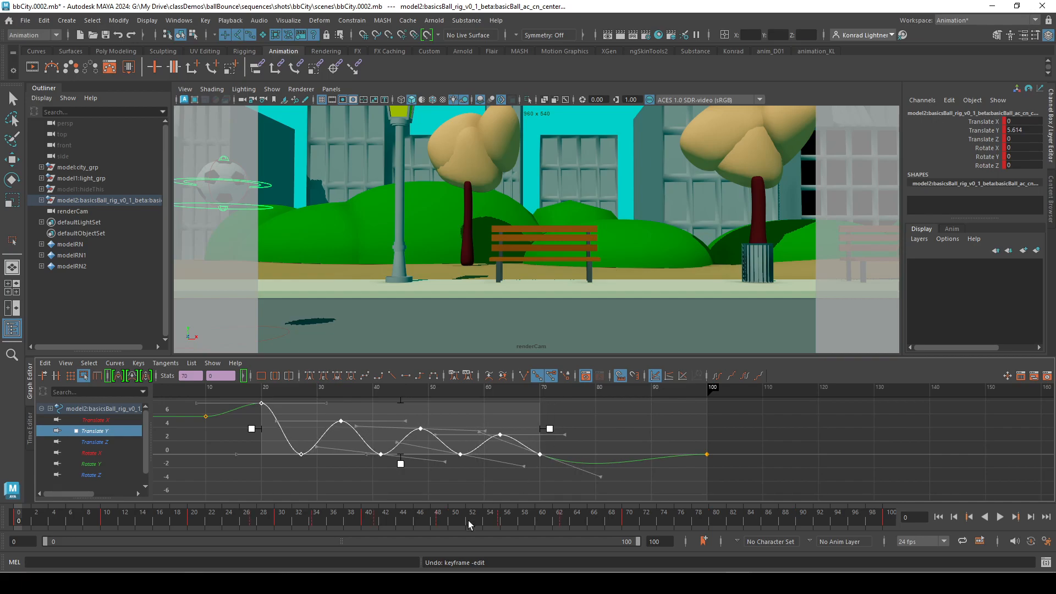
# Step: Compress the keys from the first ground contact to end at frame 63, and those from the second contact to end at frame 61
pyautogui.click(461, 484)
pyautogui.moveTo(290, 406); pyautogui.dragTo(550, 475)
pyautogui.moveTo(546, 438); pyautogui.dragTo(512, 440)
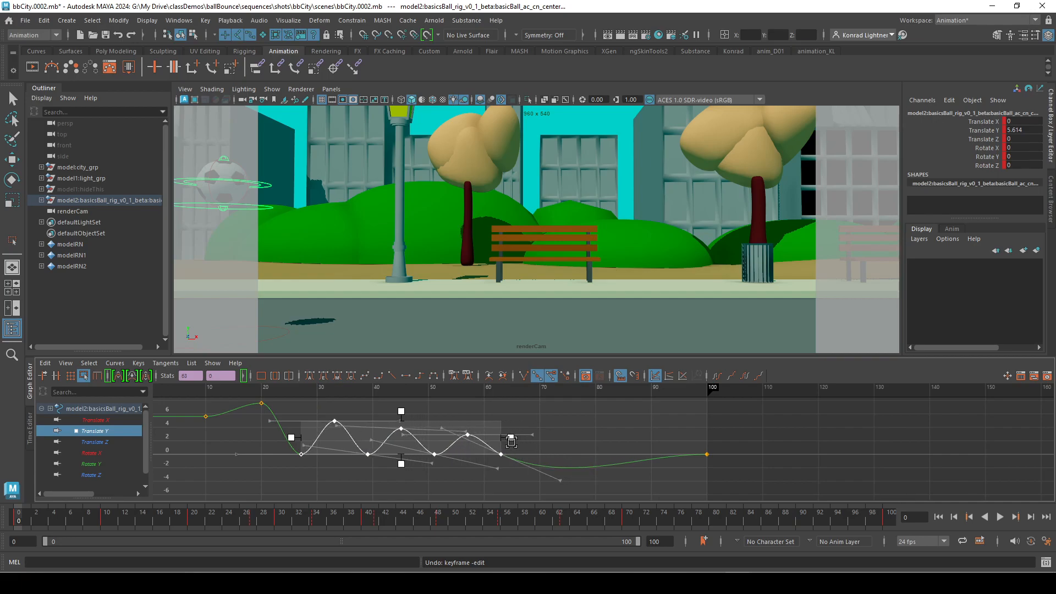
pyautogui.moveTo(355, 407); pyautogui.dragTo(535, 477)
pyautogui.moveTo(510, 438); pyautogui.dragTo(499, 441)
# Step: Play the animation from the start to review the compressed bounce timing
pyautogui.moveTo(408, 394); pyautogui.dragTo(87, 394)
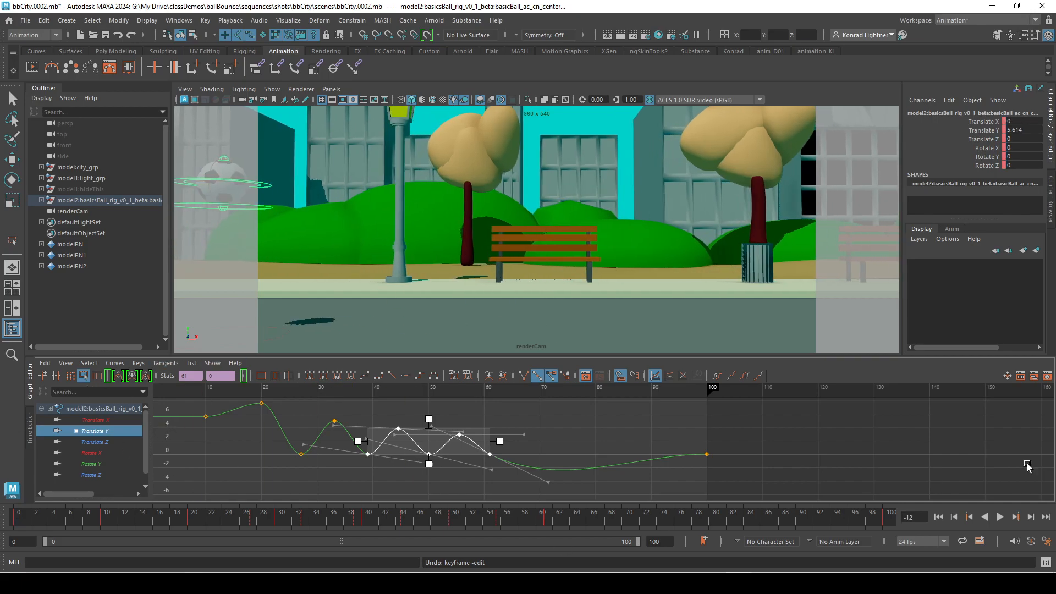
pyautogui.click(1000, 517)
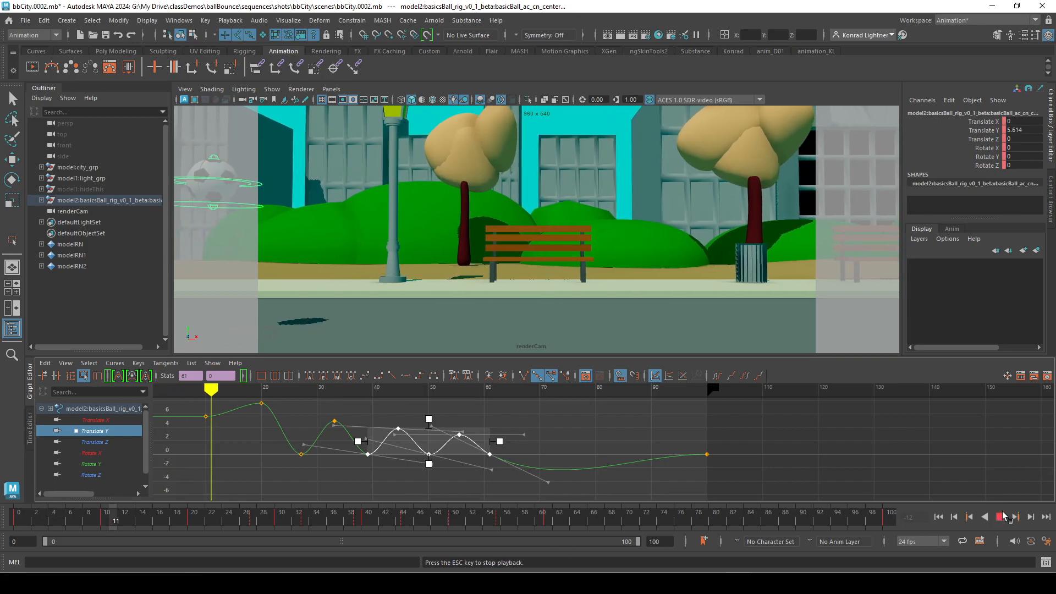
pyautogui.click(1002, 514)
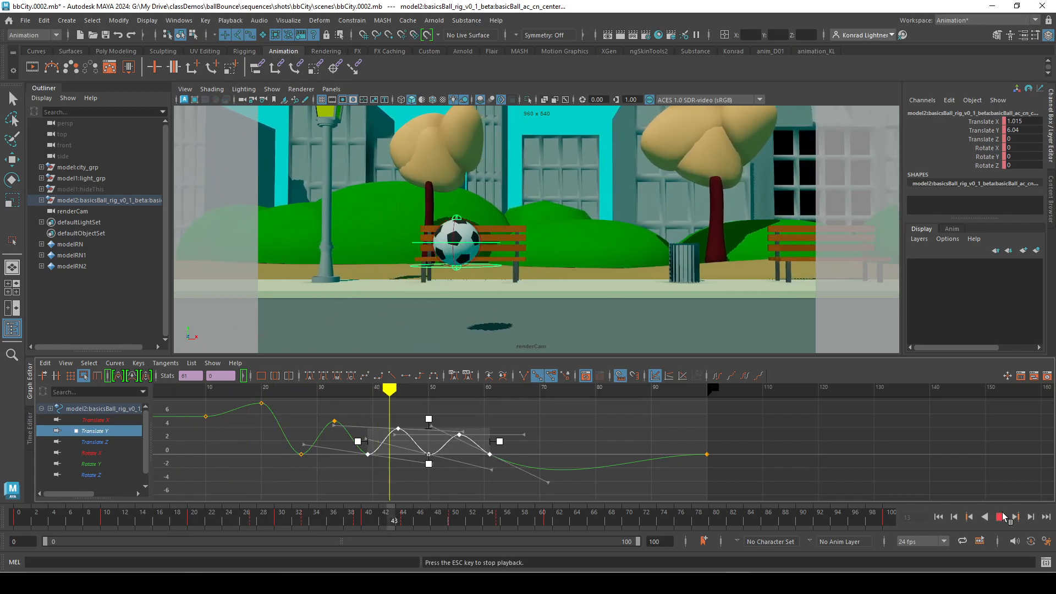
pyautogui.click(1002, 514)
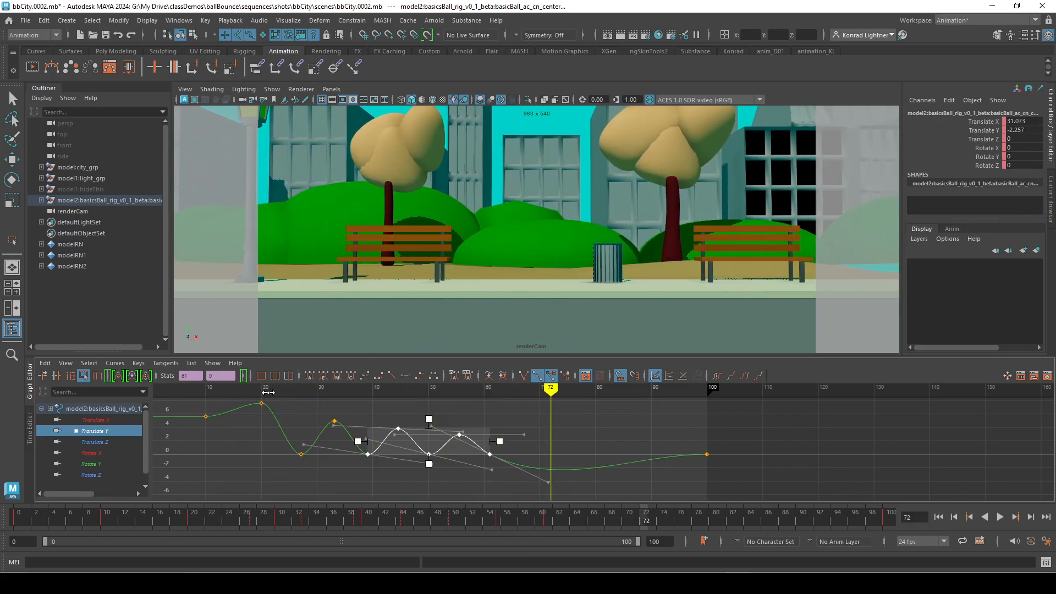
# Step: Stretch the bounce keys from frame 20 onward so the last ground contact lands on frame 71, and play back the result
pyautogui.moveTo(245, 401); pyautogui.dragTo(522, 485)
pyautogui.moveTo(501, 437); pyautogui.dragTo(557, 436)
pyautogui.moveTo(392, 513); pyautogui.dragTo(18, 517)
pyautogui.click(1000, 517)
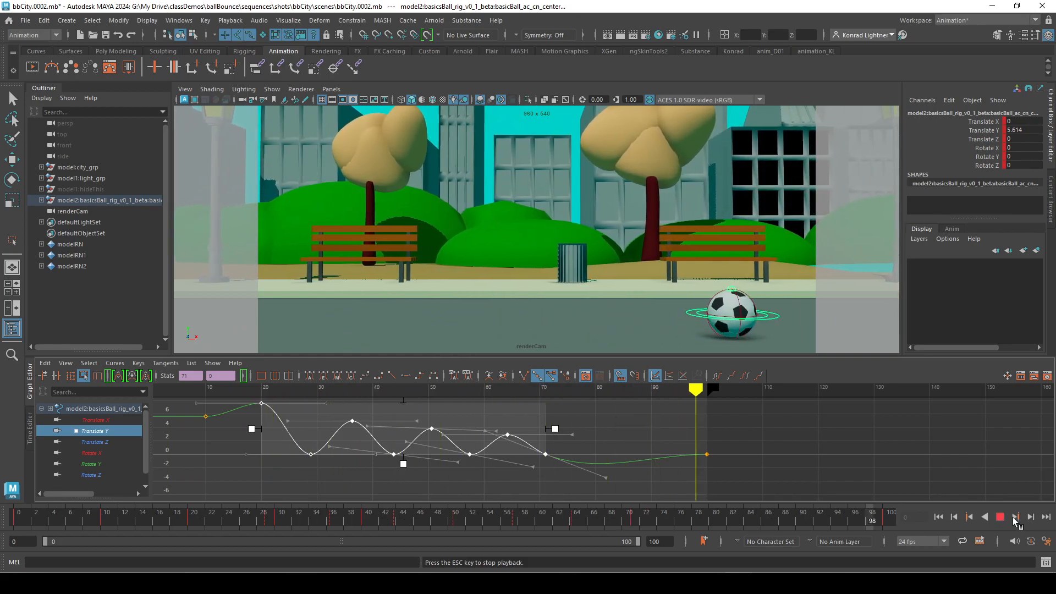
pyautogui.click(1001, 518)
# Step: Select the Translate Y curve's ground-contact keys together with the lowest bounce peak, and break their tangents
pyautogui.moveTo(287, 450); pyautogui.dragTo(517, 457)
pyautogui.hotkey('ctrl', 'z')
pyautogui.moveTo(759, 478); pyautogui.dragTo(202, 434)
pyautogui.click(523, 378)
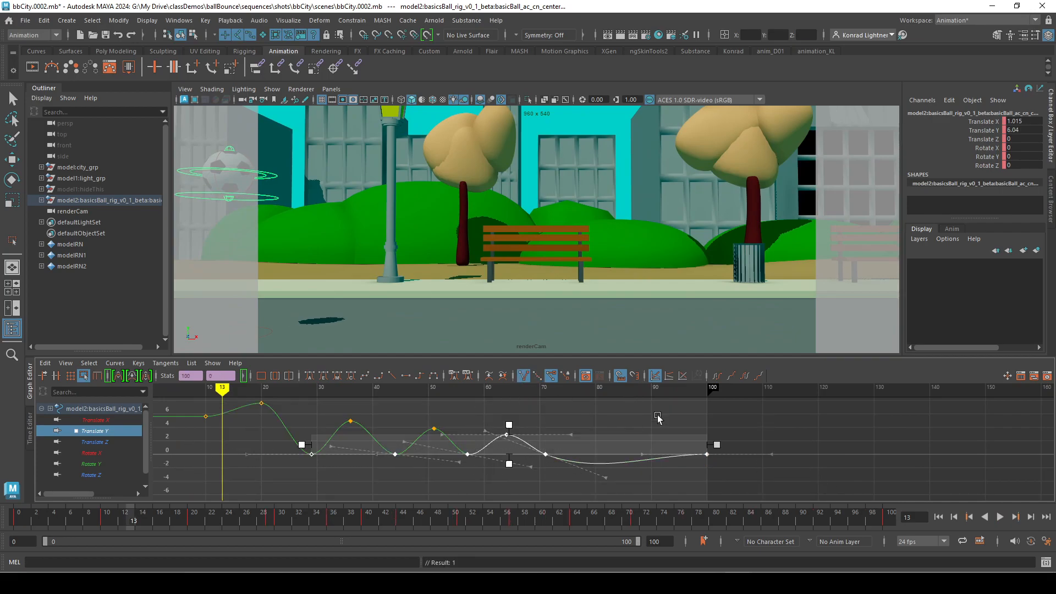
# Step: Flatten the tangents of the selected ground-contact keys and lowest peak, and convert the whole Translate Y curve to weighted tangents
pyautogui.click(406, 377)
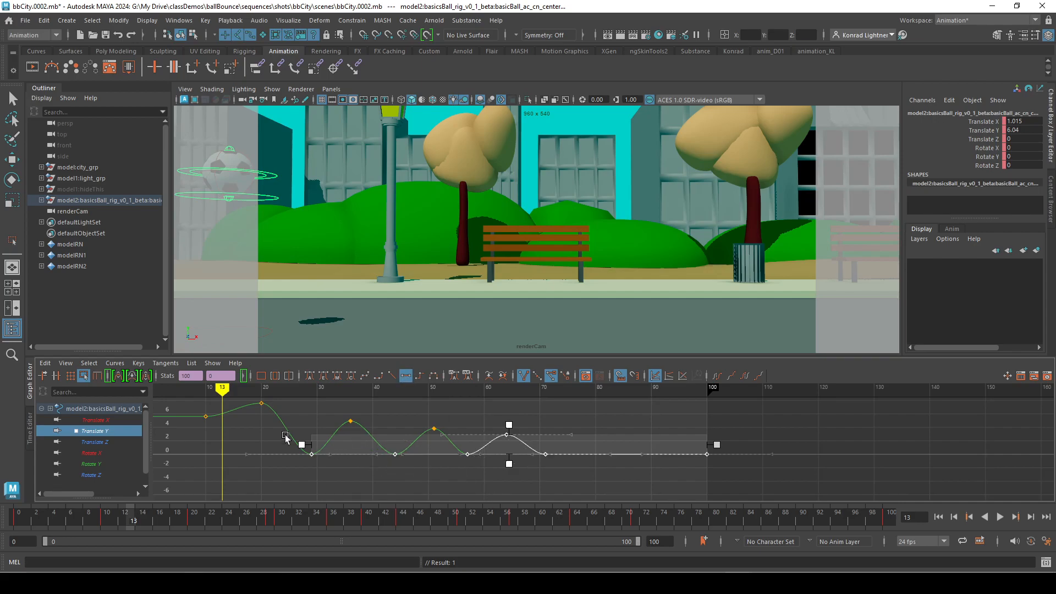
pyautogui.click(751, 485)
pyautogui.moveTo(183, 401); pyautogui.dragTo(724, 462)
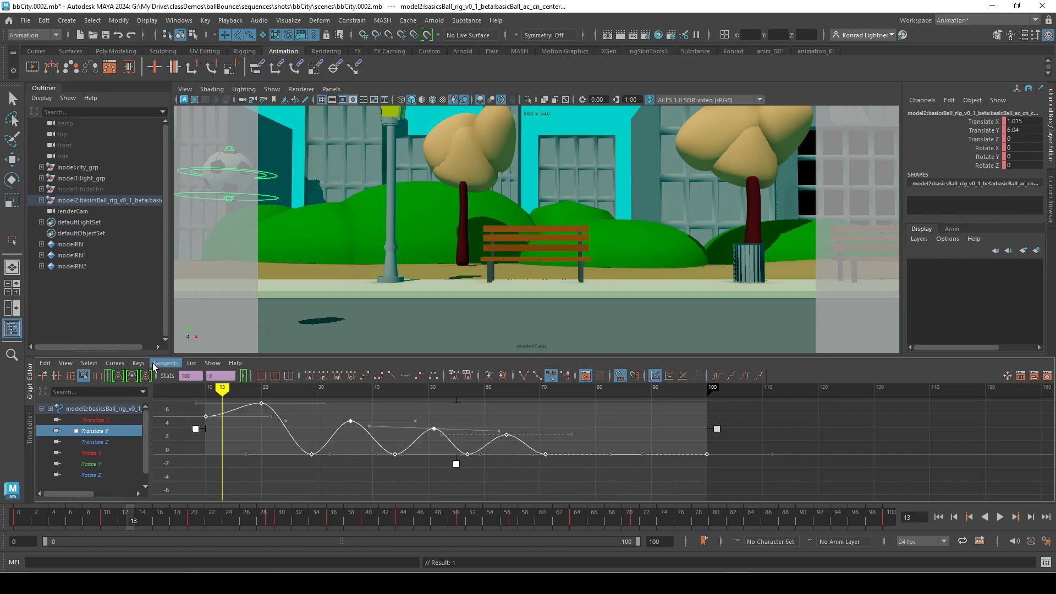
pyautogui.click(115, 364)
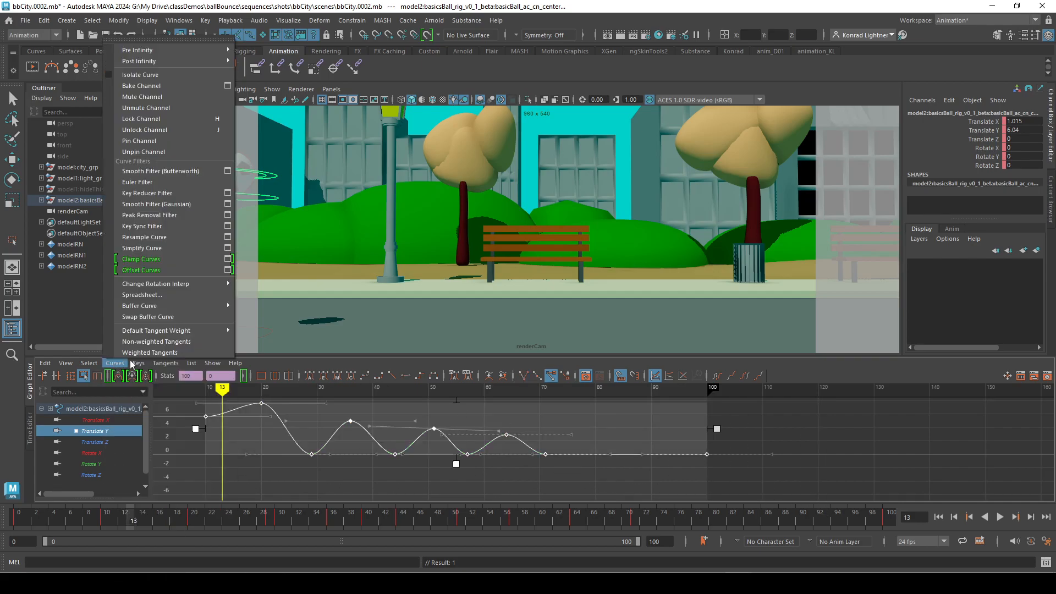
pyautogui.click(123, 353)
pyautogui.keyDown('alt'); pyautogui.moveTo(396, 468); pyautogui.dragTo(460, 442, button='middle'); pyautogui.keyUp('alt')
pyautogui.scroll(6, 427, 456)
pyautogui.keyDown('alt'); pyautogui.moveTo(386, 445); pyautogui.dragTo(553, 528, button='middle'); pyautogui.keyUp('alt')
pyautogui.moveTo(352, 461); pyautogui.dragTo(385, 498, button='middle')
pyautogui.hotkey('ctrl', 'z')
pyautogui.keyDown('alt'); pyautogui.moveTo(314, 472); pyautogui.dragTo(571, 459, button='middle'); pyautogui.keyUp('alt')
pyautogui.moveTo(349, 442); pyautogui.dragTo(403, 477)
pyautogui.hotkey('ctrl', 'z')
pyautogui.click(423, 487)
pyautogui.moveTo(394, 432); pyautogui.dragTo(382, 412)
pyautogui.moveTo(450, 481); pyautogui.dragTo(412, 484)
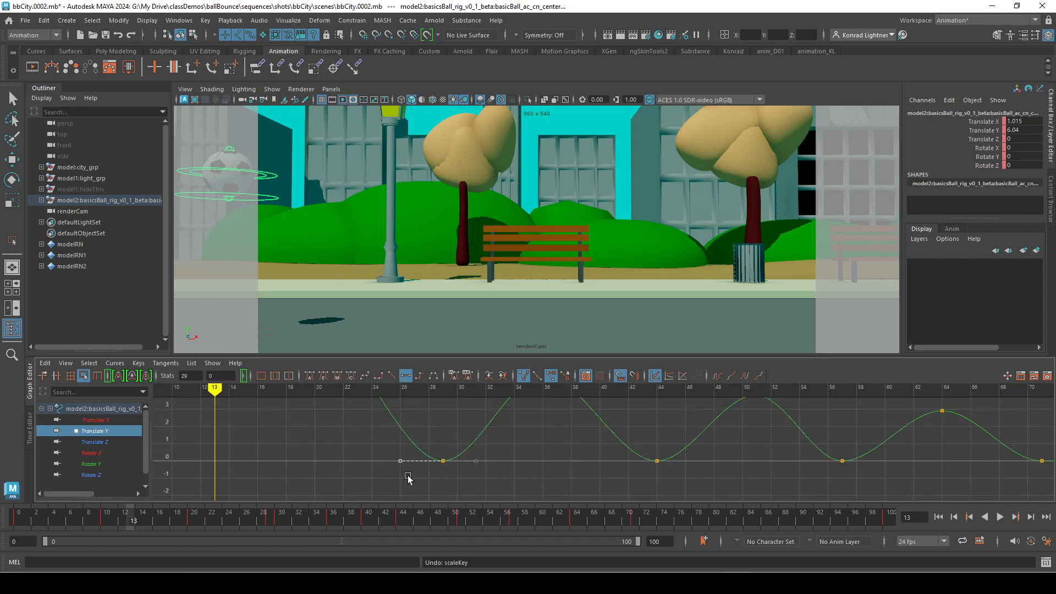
pyautogui.keyDown('alt'); pyautogui.moveTo(418, 408); pyautogui.dragTo(380, 464, button='right'); pyautogui.keyUp('alt')
pyautogui.keyDown('alt'); pyautogui.moveTo(535, 454); pyautogui.dragTo(484, 485, button='middle'); pyautogui.keyUp('alt')
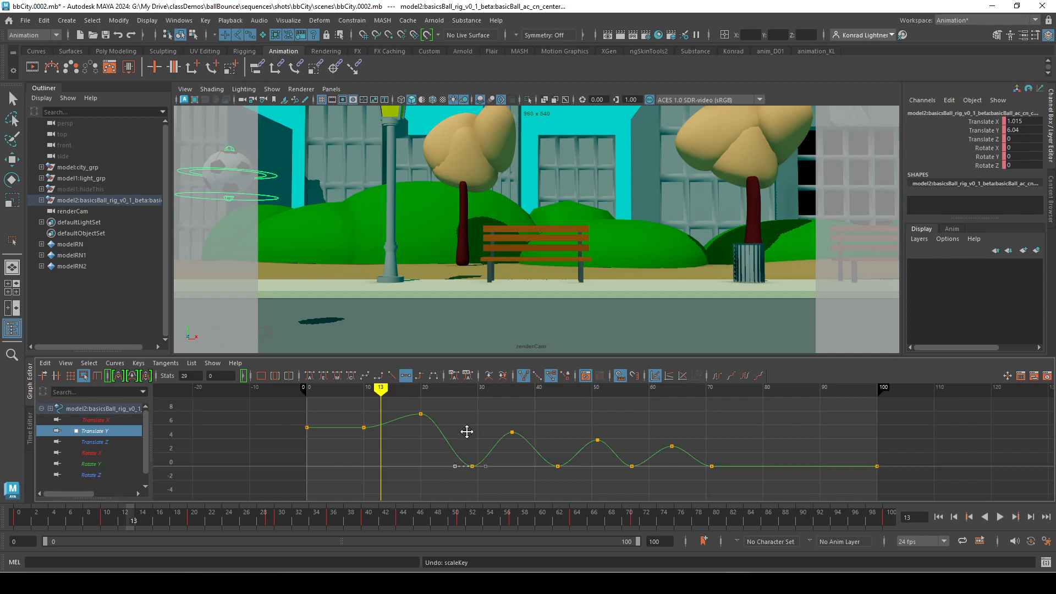
pyautogui.press('w')
pyautogui.press('r')
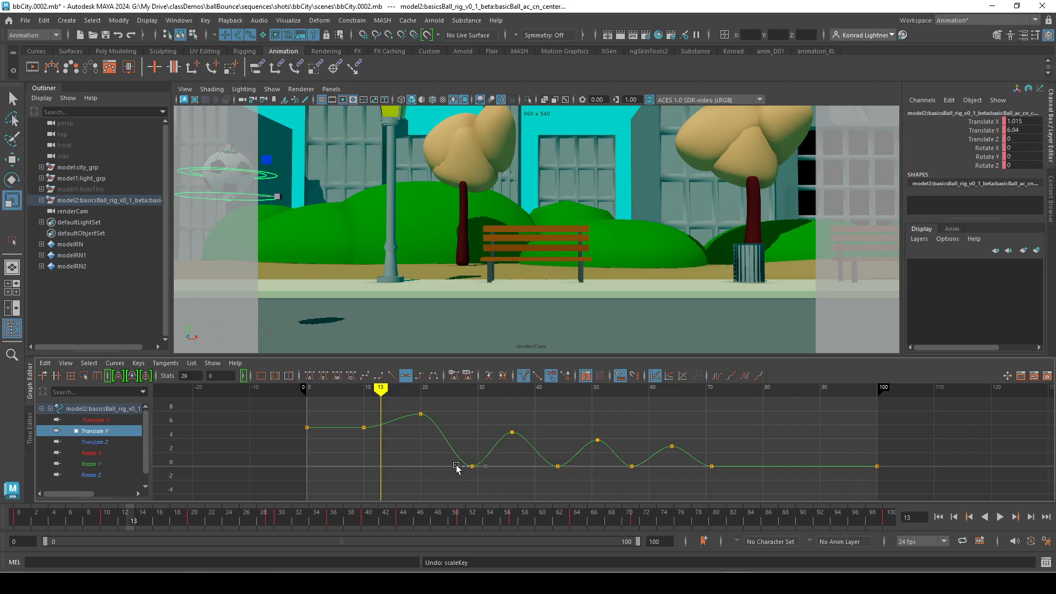
# Step: Raise the outgoing tangent handle of the frame 44 ground-contact key so the ball leaves the ground sharply
pyautogui.keyDown('alt'); pyautogui.moveTo(535, 475); pyautogui.dragTo(488, 467, button='middle'); pyautogui.keyUp('alt')
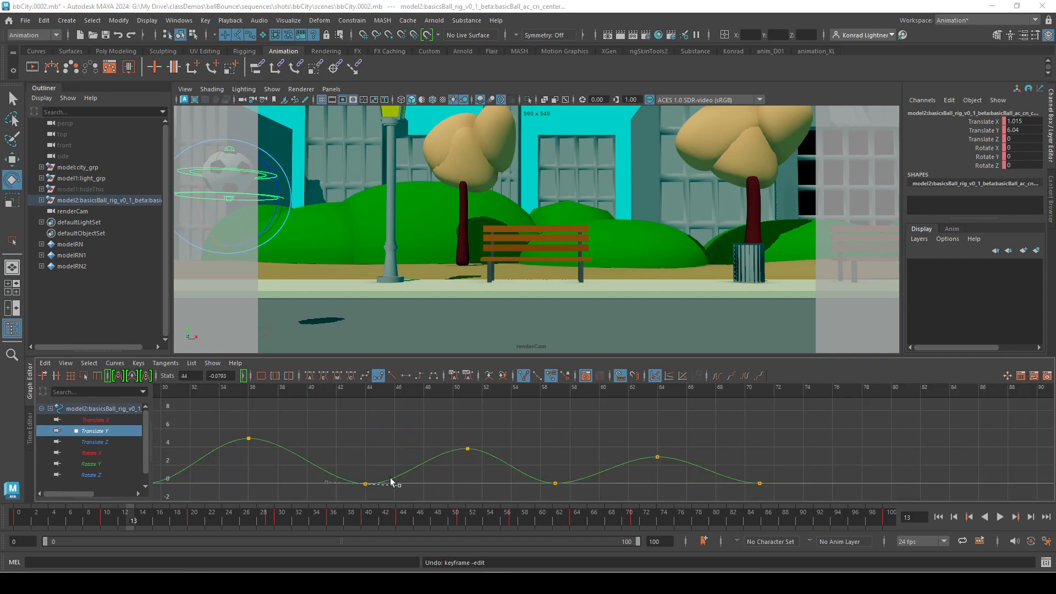
pyautogui.moveTo(401, 485); pyautogui.dragTo(399, 456)
pyautogui.press('w')
pyautogui.press('r')
pyautogui.press('w')
pyautogui.press('e')
pyautogui.press('w')
pyautogui.press('e')
pyautogui.press('r')
pyautogui.press('e')
pyautogui.press('w')
pyautogui.press('r')
pyautogui.press('w')
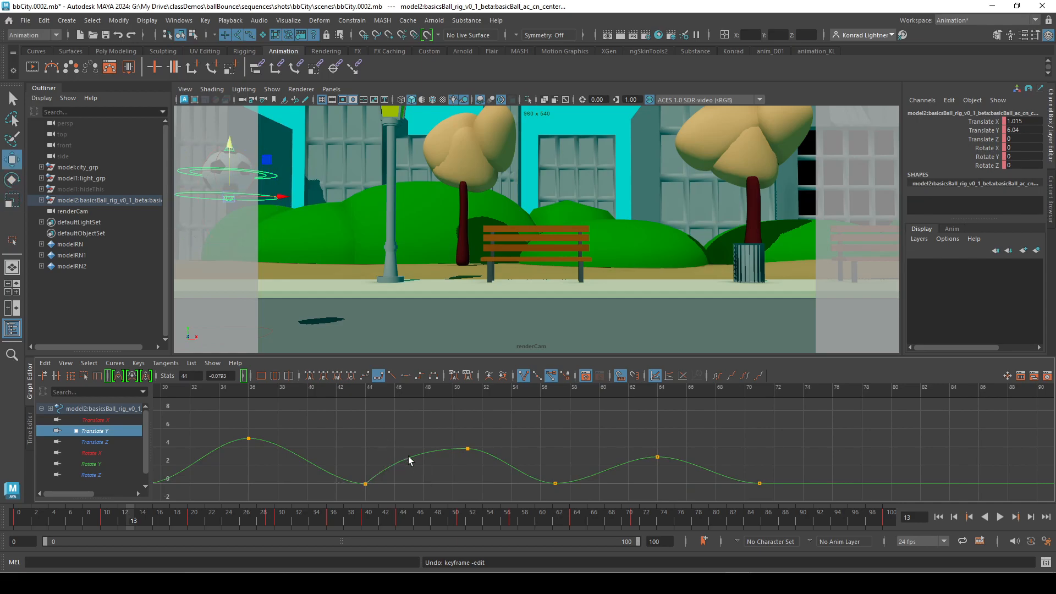
pyautogui.moveTo(384, 448)
pyautogui.mouseDown()
pyautogui.moveTo(372, 491)
pyautogui.moveTo(388, 463)
pyautogui.mouseUp()
pyautogui.moveTo(399, 460); pyautogui.dragTo(406, 457, button='middle')
pyautogui.hotkey('ctrl', 'z')
# Step: Raise the incoming and outgoing tangent handles of the frame 57 ground-contact key to form a sharp V at the contact
pyautogui.click(555, 483)
pyautogui.moveTo(526, 484); pyautogui.dragTo(531, 460)
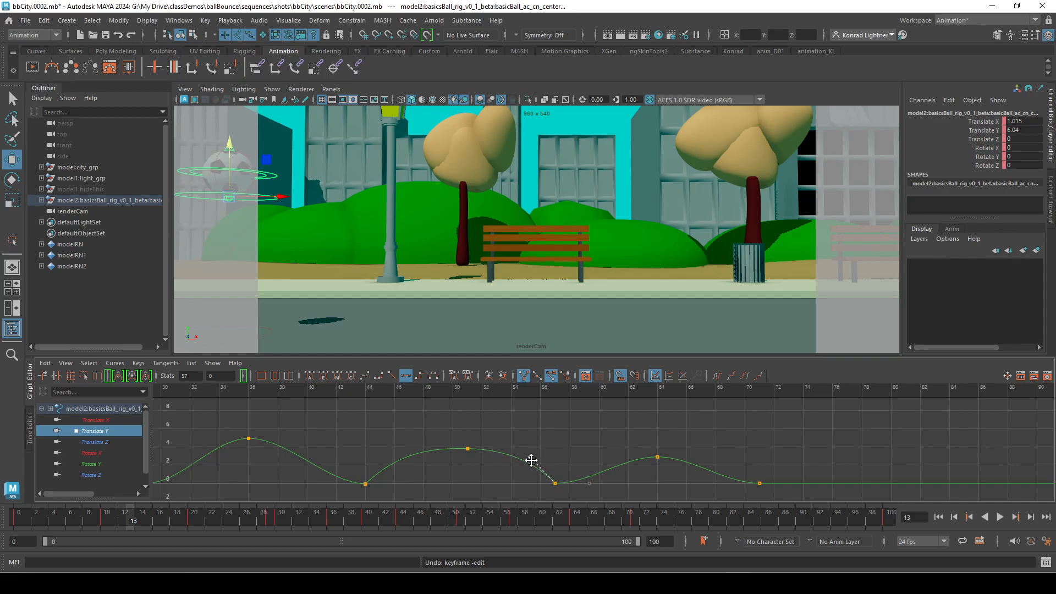
pyautogui.moveTo(591, 487); pyautogui.dragTo(586, 467)
# Step: Break the tangents of the frame 71 ground-contact key and raise its incoming handle, leaving the outgoing one flat
pyautogui.keyDown('alt'); pyautogui.moveTo(658, 495); pyautogui.dragTo(565, 473, button='middle'); pyautogui.keyUp('alt')
pyautogui.moveTo(656, 447)
pyautogui.mouseDown()
pyautogui.moveTo(677, 473)
pyautogui.moveTo(632, 457)
pyautogui.moveTo(636, 448)
pyautogui.mouseUp()
pyautogui.hotkey('ctrl', 'z')
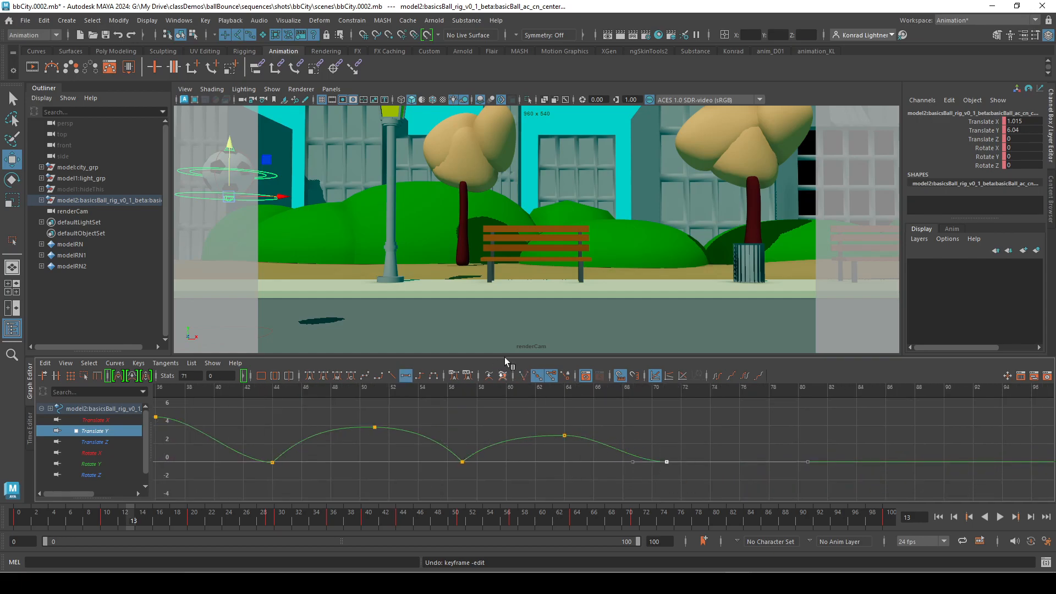
pyautogui.click(522, 375)
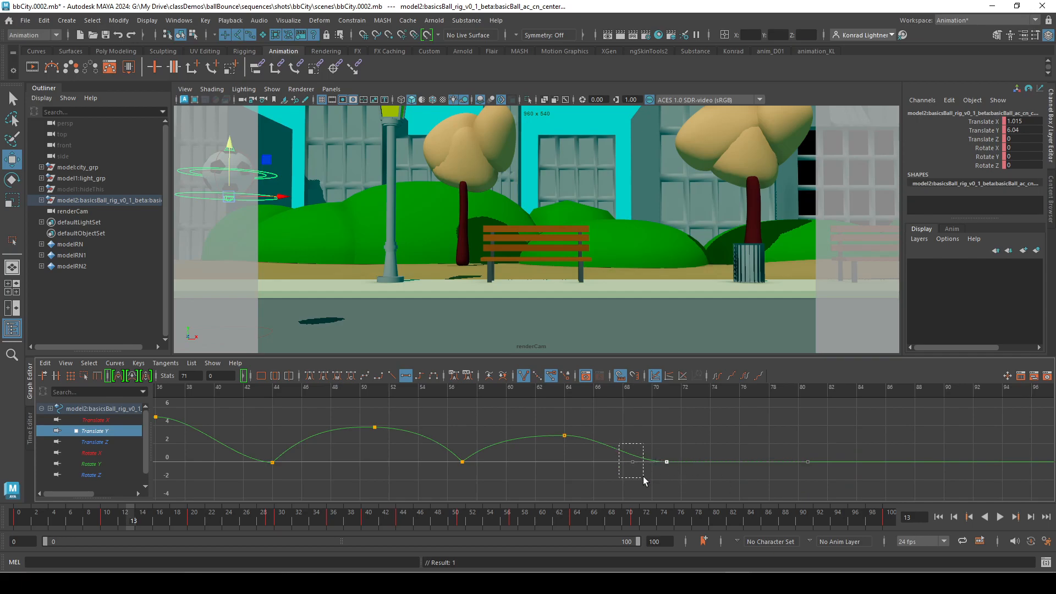
pyautogui.moveTo(633, 462); pyautogui.dragTo(638, 443)
# Step: Raise the incoming tangent handle of the frame 44 contact key and both handles of the frame 29 contact key
pyautogui.keyDown('alt'); pyautogui.moveTo(546, 497); pyautogui.dragTo(883, 505, button='middle'); pyautogui.keyUp('alt')
pyautogui.moveTo(574, 477); pyautogui.dragTo(622, 447)
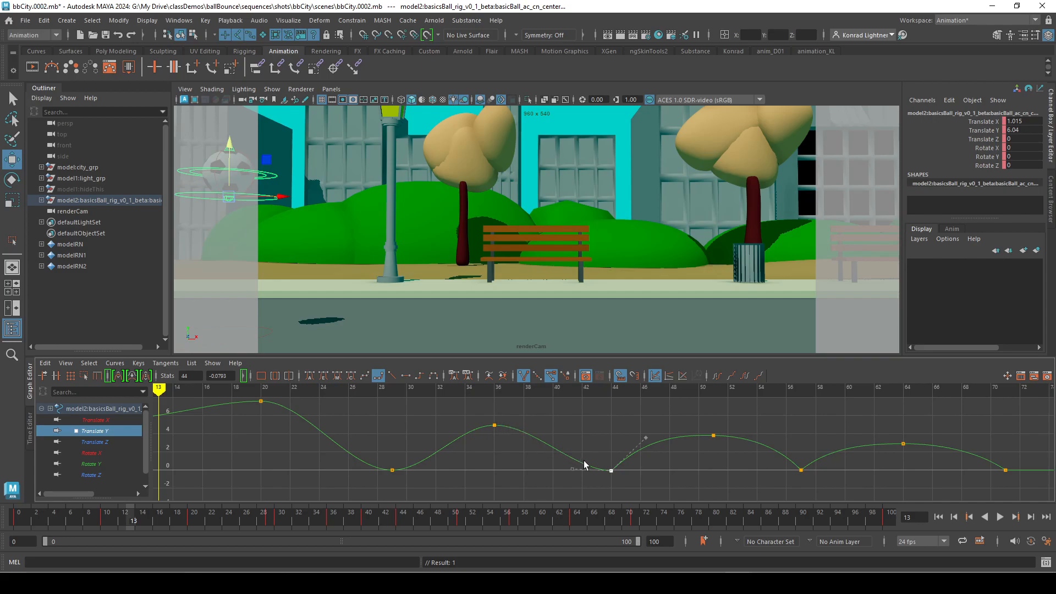
pyautogui.moveTo(578, 467); pyautogui.dragTo(594, 445)
pyautogui.moveTo(364, 458); pyautogui.dragTo(414, 444)
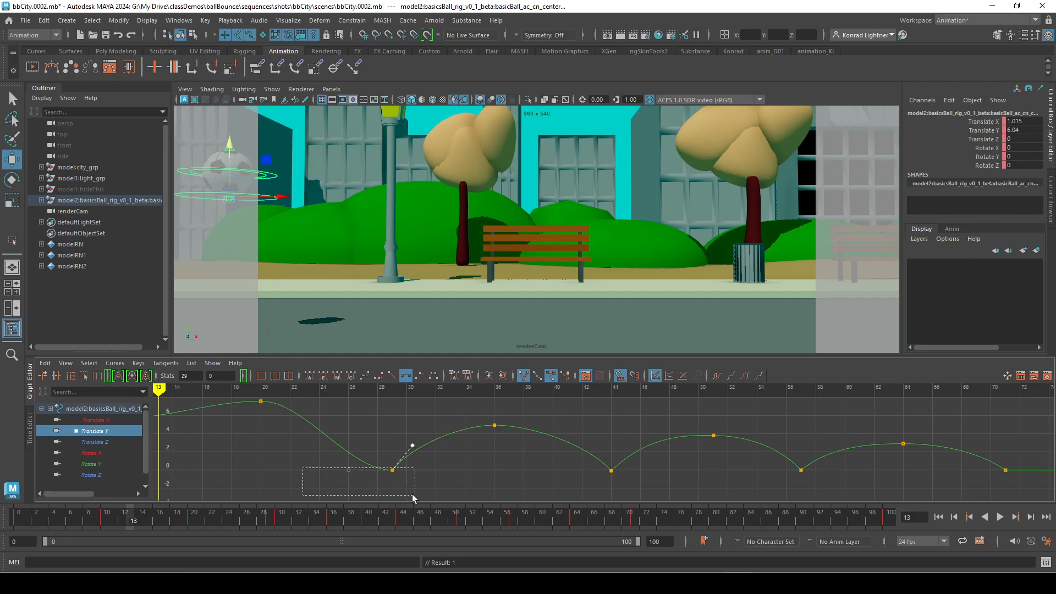
pyautogui.moveTo(354, 467); pyautogui.dragTo(364, 433)
# Step: Break the tangents of the frame 10 key and raise only its outgoing handle toward the first peak
pyautogui.keyDown('alt'); pyautogui.moveTo(329, 452); pyautogui.dragTo(519, 472, button='middle'); pyautogui.keyUp('alt')
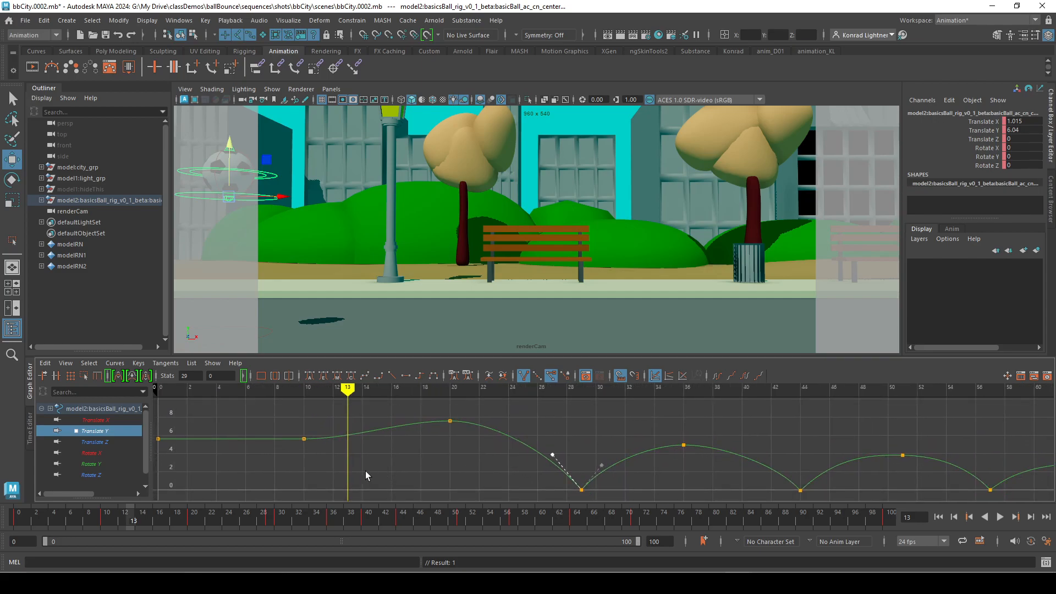
pyautogui.click(304, 439)
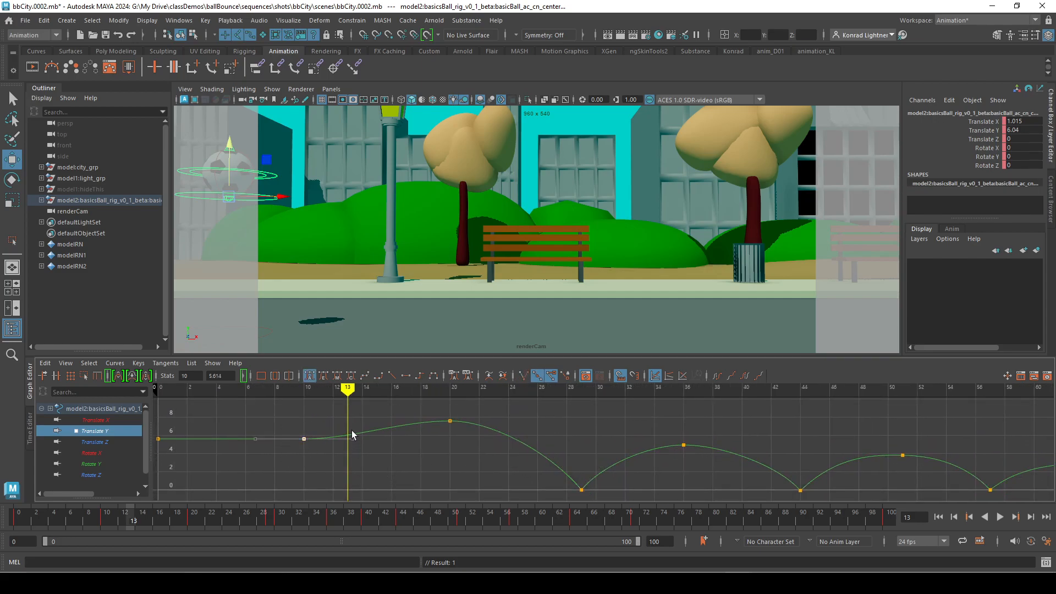
pyautogui.moveTo(349, 441); pyautogui.dragTo(348, 420)
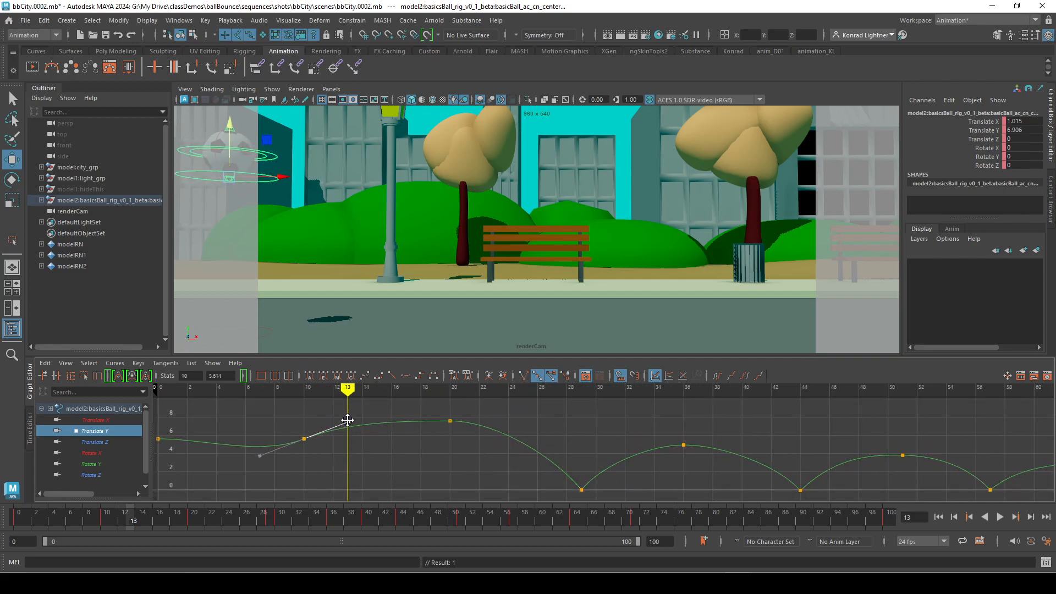
pyautogui.hotkey('ctrl', 'z')
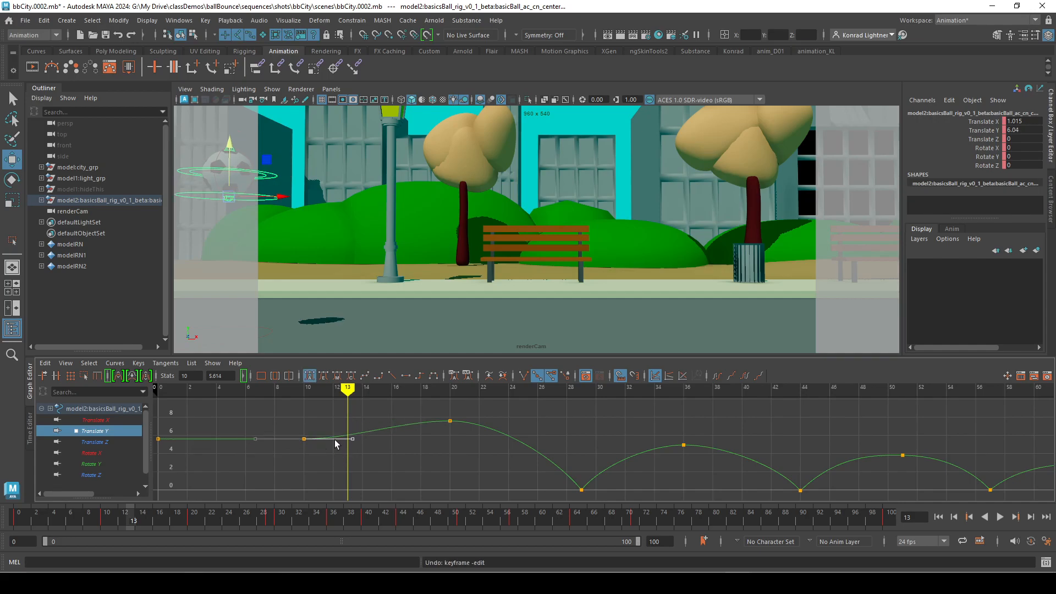
pyautogui.click(523, 375)
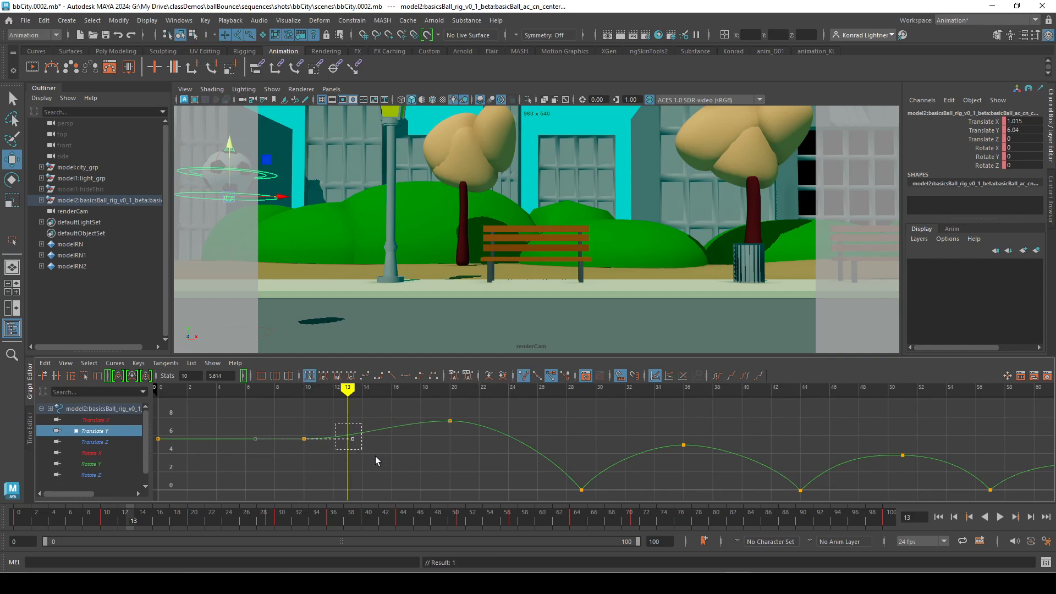
pyautogui.moveTo(353, 439); pyautogui.dragTo(354, 426)
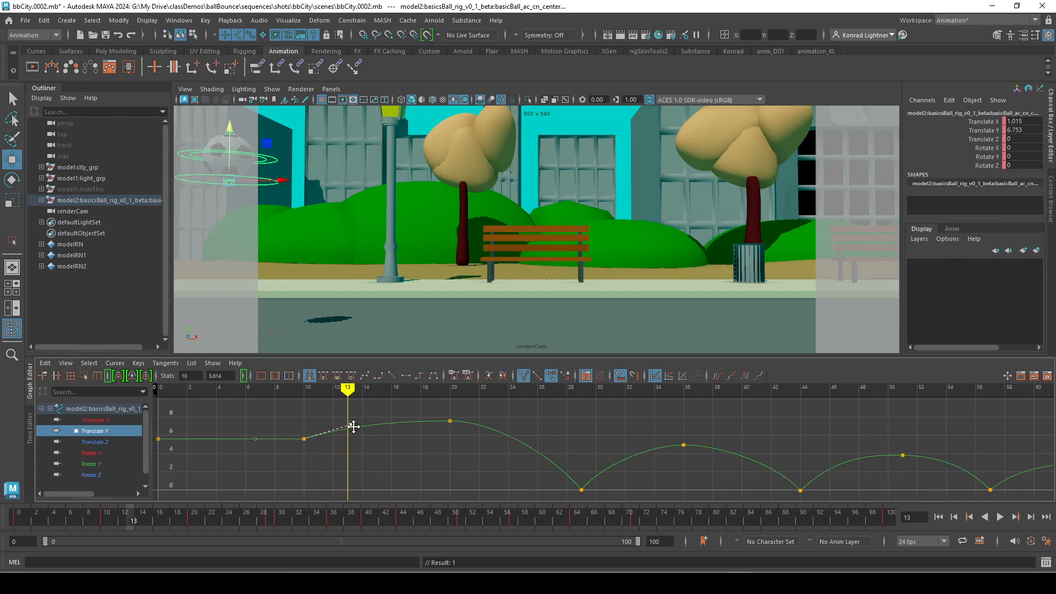
# Step: Play the animation from before the start to review the bounce with the reshaped tangents
pyautogui.keyDown('alt'); pyautogui.moveTo(246, 464); pyautogui.dragTo(283, 473, button='middle'); pyautogui.keyUp('alt')
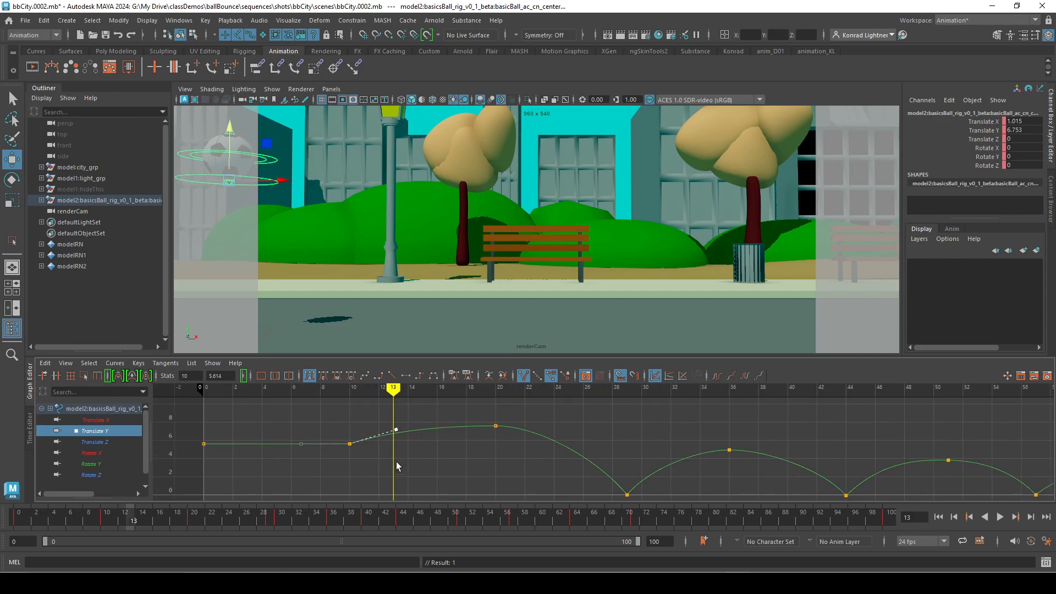
pyautogui.hotkey('alt', 'v')
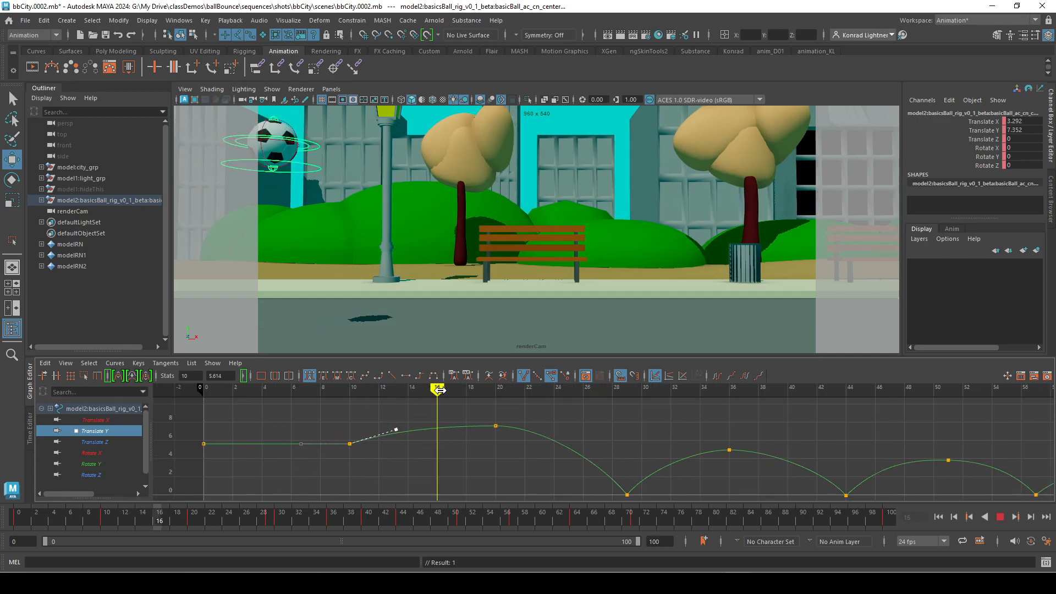
pyautogui.hotkey('alt', 'v')
pyautogui.keyDown('alt'); pyautogui.moveTo(413, 467); pyautogui.dragTo(464, 460, button='right'); pyautogui.keyUp('alt')
pyautogui.keyDown('alt'); pyautogui.moveTo(464, 460); pyautogui.dragTo(420, 443, button='middle'); pyautogui.keyUp('alt')
pyautogui.moveTo(420, 444)
pyautogui.keyDown('alt'); pyautogui.mouseDown(button='right')
pyautogui.moveTo(438, 454)
pyautogui.moveTo(427, 451)
pyautogui.mouseUp(button='right'); pyautogui.keyUp('alt')
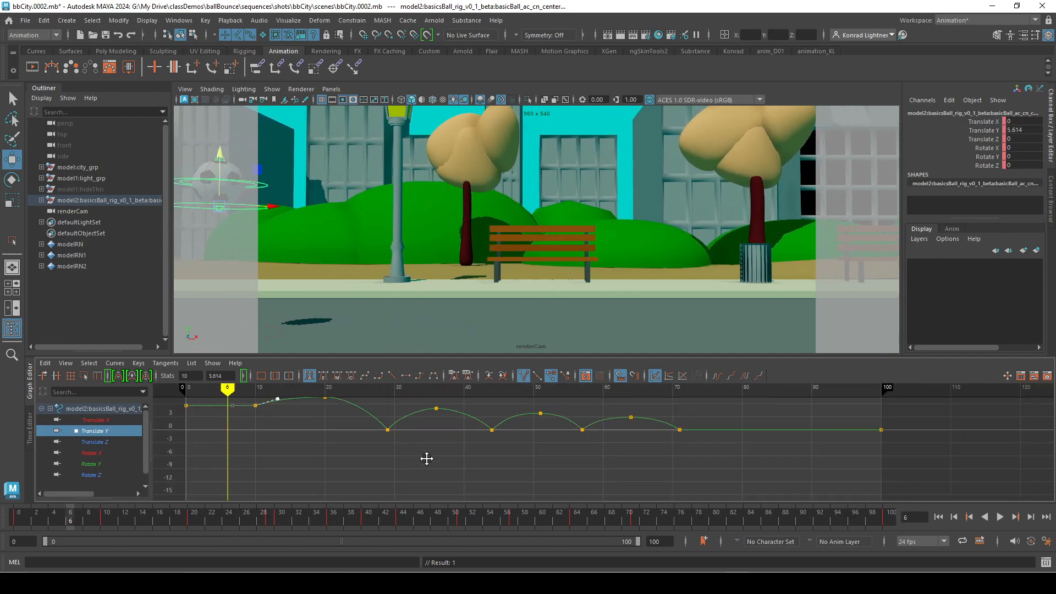
pyautogui.keyDown('alt'); pyautogui.moveTo(427, 450); pyautogui.dragTo(379, 490, button='middle'); pyautogui.keyUp('alt')
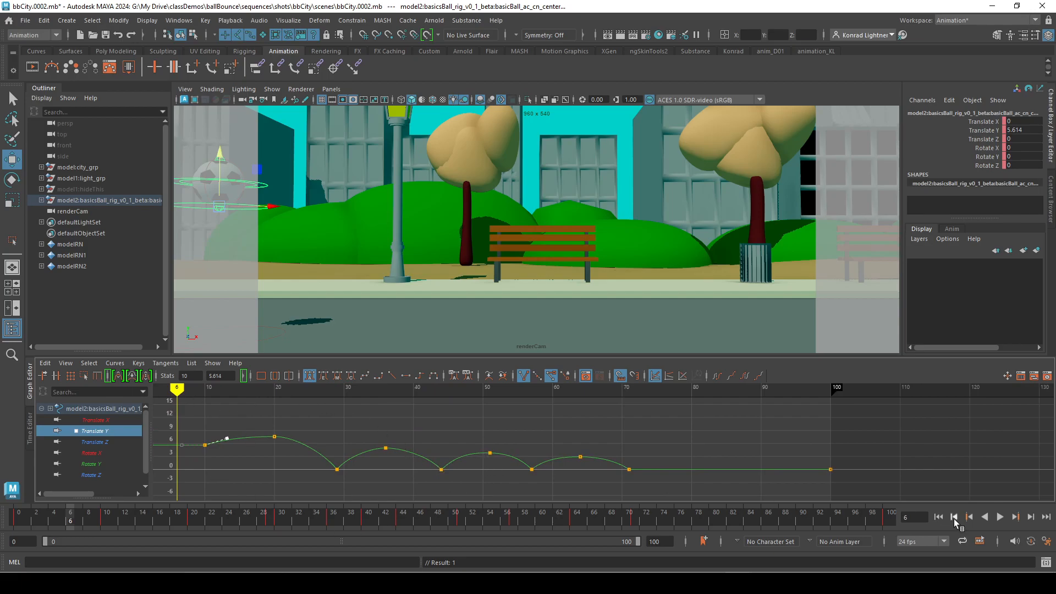
pyautogui.click(1000, 519)
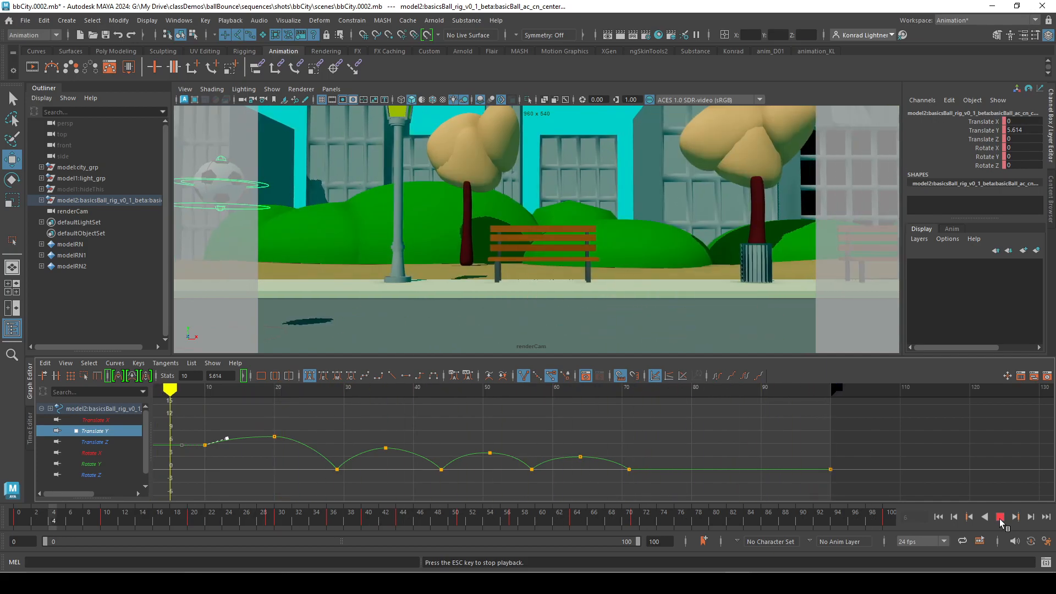
pyautogui.press('Escape')
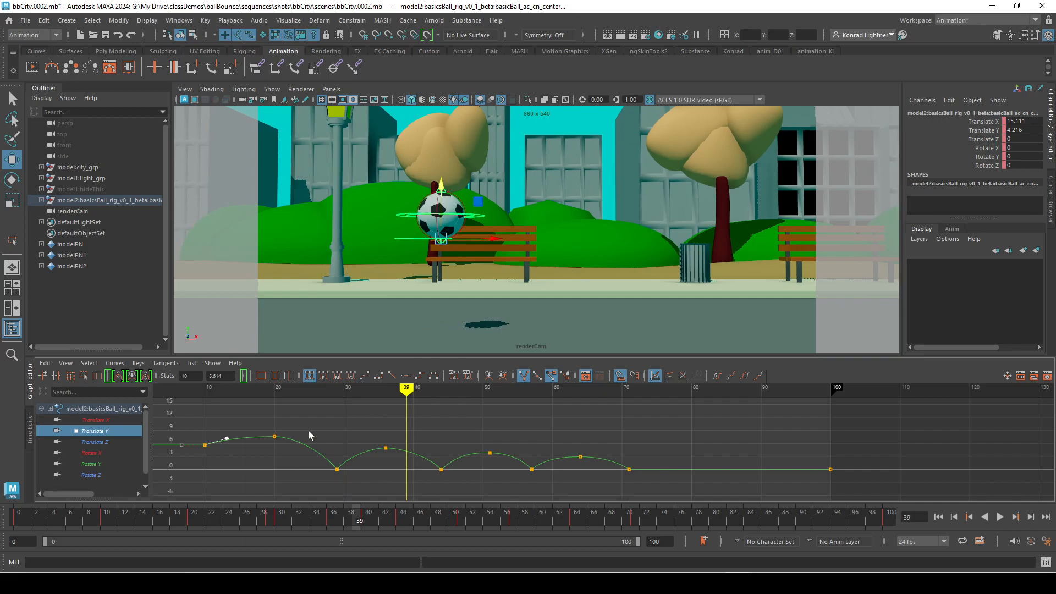
pyautogui.moveTo(394, 396); pyautogui.dragTo(120, 419)
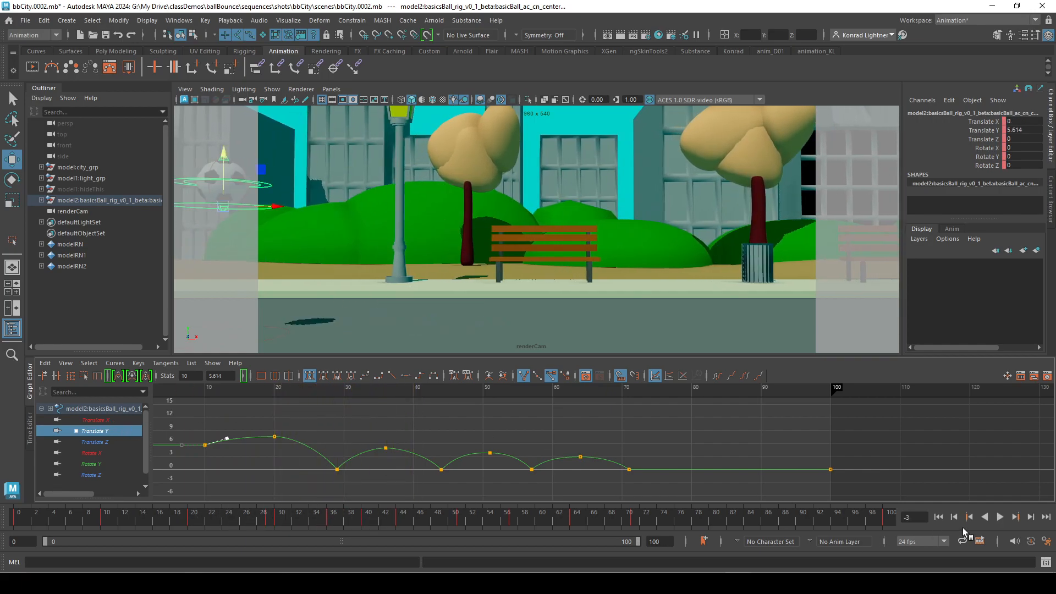
pyautogui.click(1000, 517)
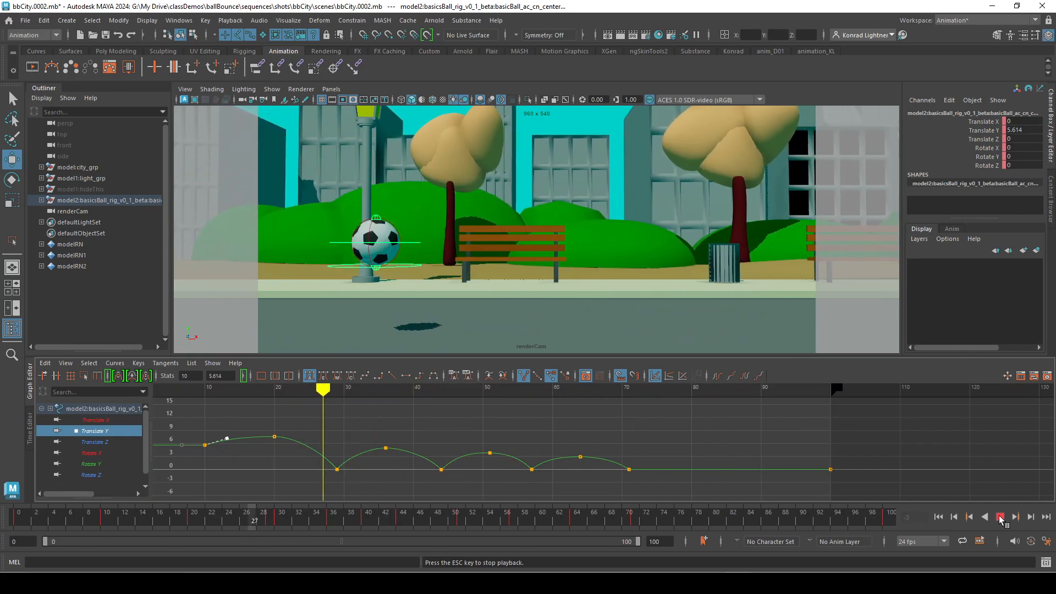
pyautogui.click(1000, 518)
# Step: Move the first Translate Y key to frame 5 at 0.401 near the ground, and tilt its tangents upward into the rise
pyautogui.keyDown('alt'); pyautogui.moveTo(330, 457); pyautogui.dragTo(485, 451, button='middle'); pyautogui.keyUp('alt')
pyautogui.moveTo(299, 428); pyautogui.dragTo(332, 443)
pyautogui.moveTo(312, 436); pyautogui.dragTo(342, 464, button='middle')
pyautogui.hotkey('ctrl', 'z')
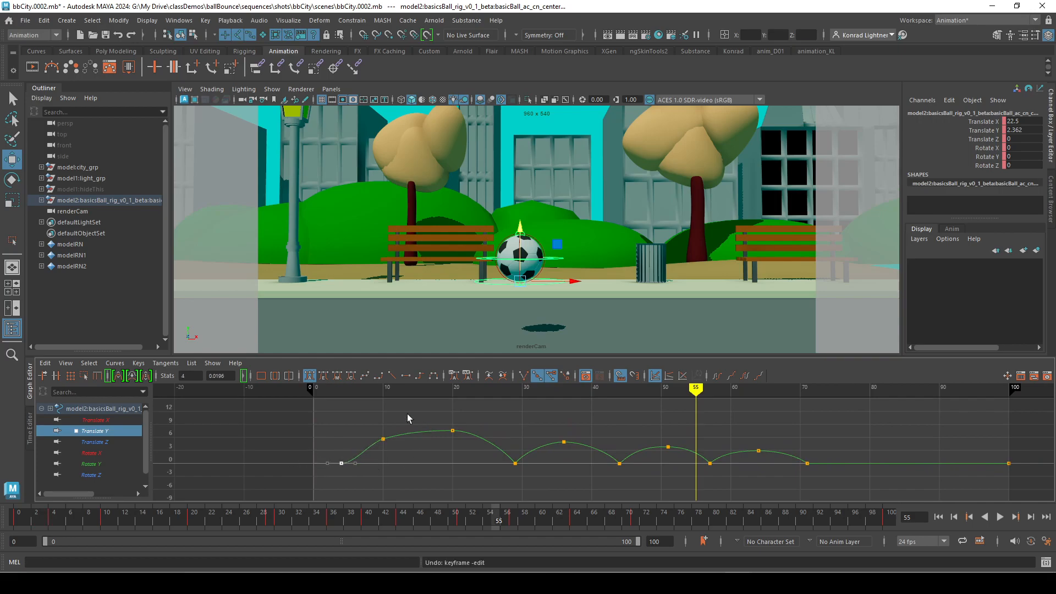
pyautogui.moveTo(358, 468); pyautogui.dragTo(355, 456, button='middle')
pyautogui.moveTo(341, 467); pyautogui.dragTo(345, 461, button='middle')
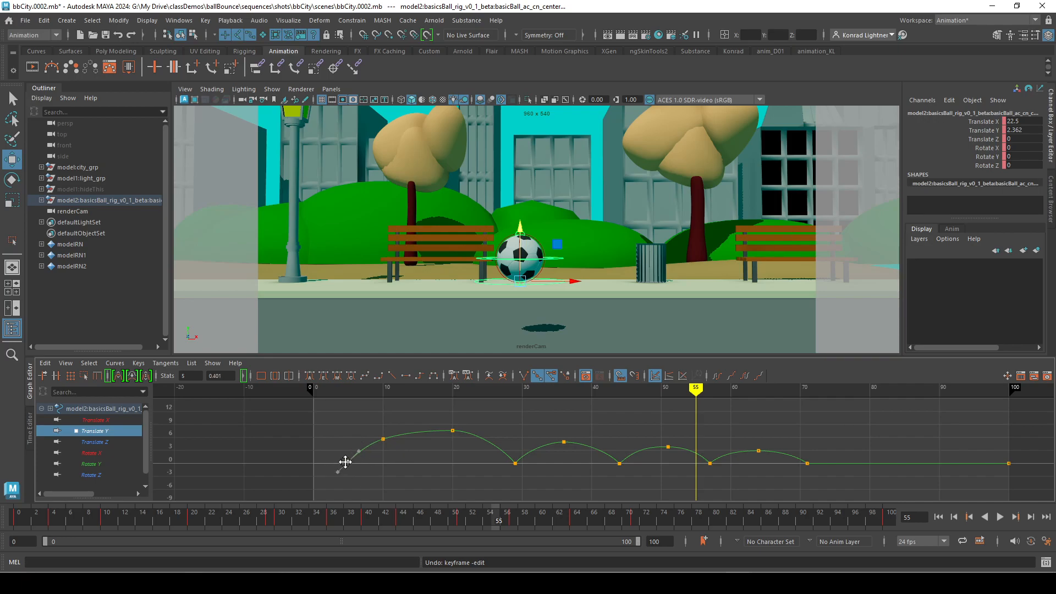
# Step: Shift the first two Translate Y keys to frames 8 and 13
pyautogui.click(383, 439)
pyautogui.moveTo(413, 490); pyautogui.dragTo(414, 490)
pyautogui.keyDown('shift'); pyautogui.moveTo(383, 445); pyautogui.dragTo(405, 443, button='middle'); pyautogui.keyUp('shift')
pyautogui.click(427, 467)
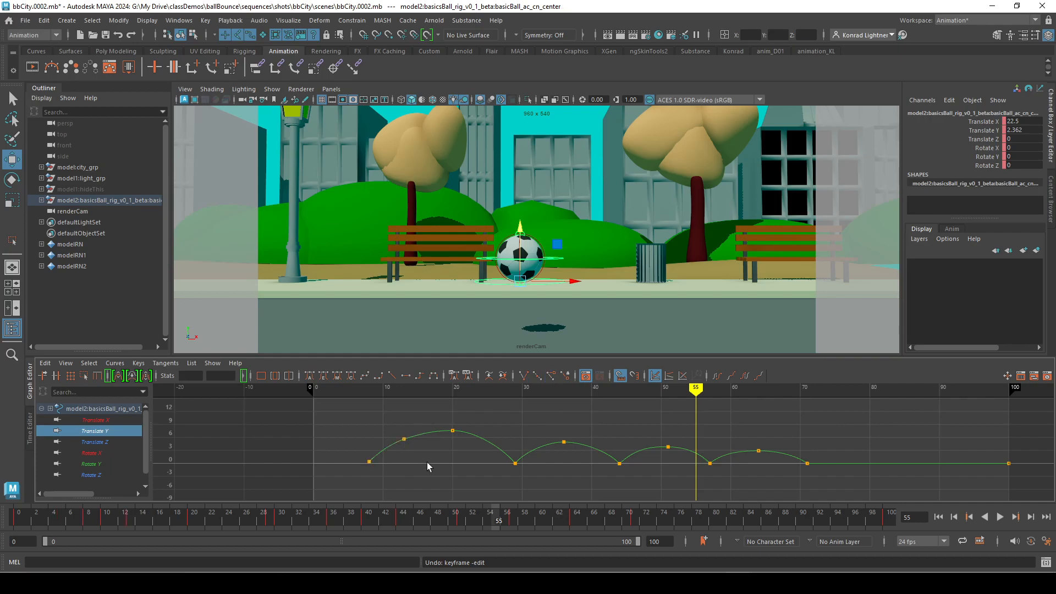
# Step: Delete the frame 13 key on the rise to the first peak, and move the starting ground key to frame 10
pyautogui.moveTo(414, 450); pyautogui.dragTo(414, 450)
pyautogui.press('Delete')
pyautogui.moveTo(348, 438); pyautogui.dragTo(384, 464)
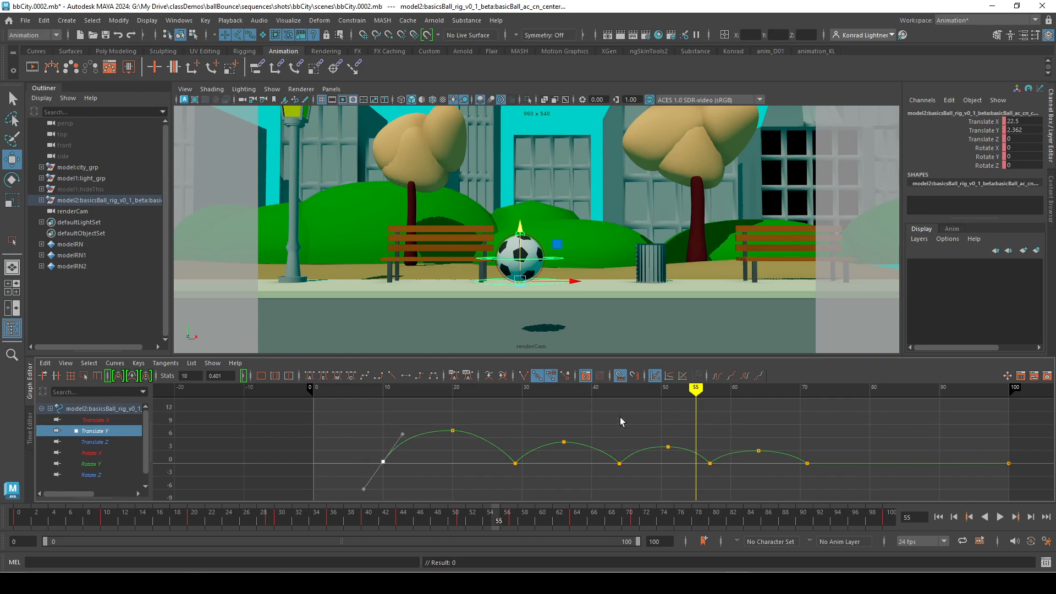
# Step: Play the animation from before the start to review the ball launching from the ground
pyautogui.moveTo(685, 393); pyautogui.dragTo(286, 473)
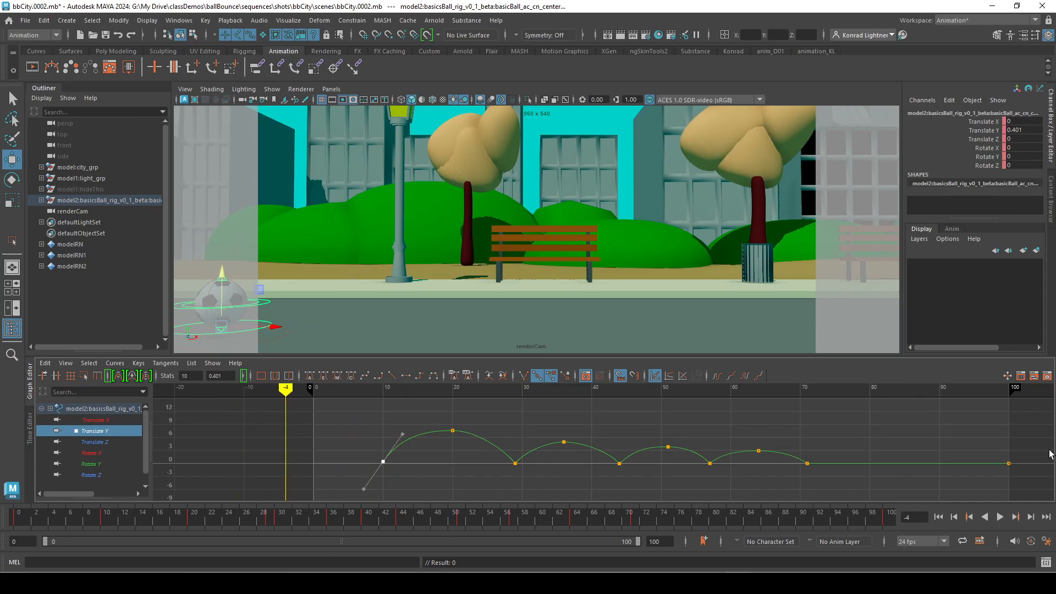
pyautogui.click(1000, 516)
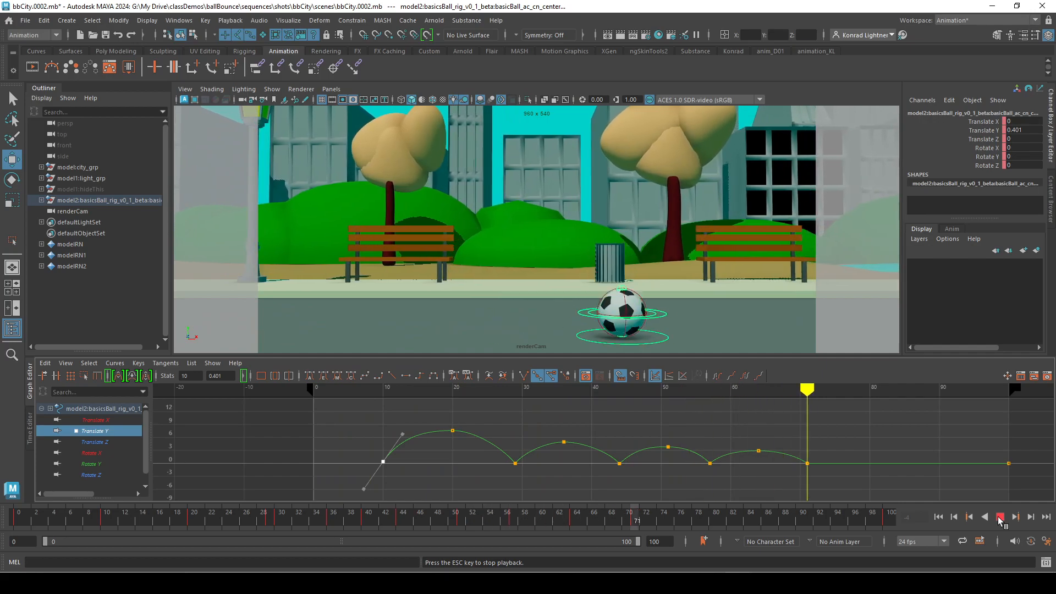
pyautogui.click(1000, 517)
# Step: Compress the last two Translate Y bounces in time with the region scale manipulator so the final contact falls on frame 64
pyautogui.keyDown('alt'); pyautogui.moveTo(739, 464); pyautogui.dragTo(660, 463, button='middle'); pyautogui.keyUp('alt')
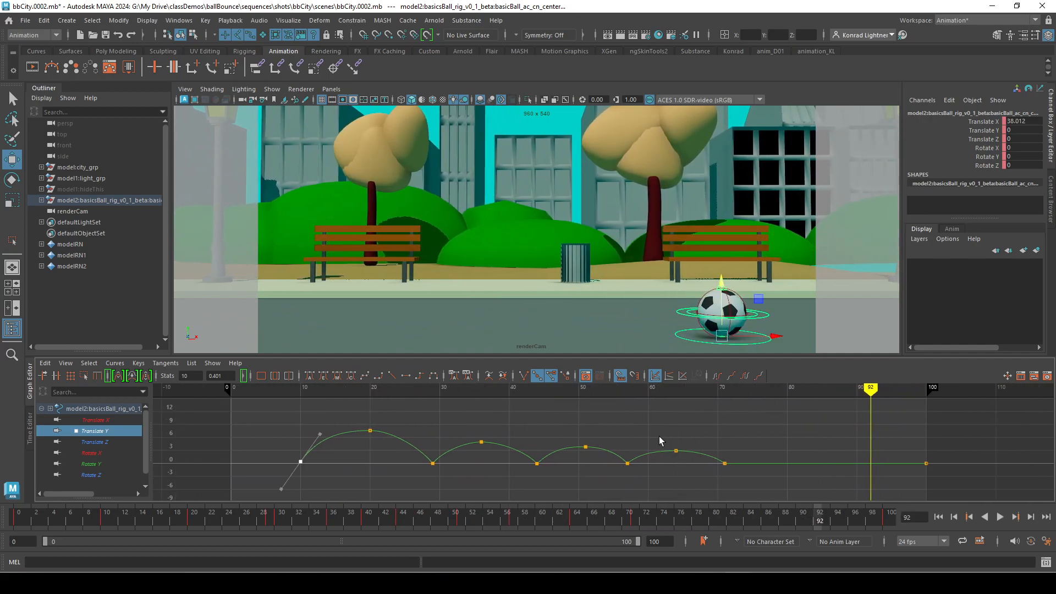
pyautogui.moveTo(660, 438); pyautogui.dragTo(737, 482)
pyautogui.moveTo(600, 426); pyautogui.dragTo(787, 488)
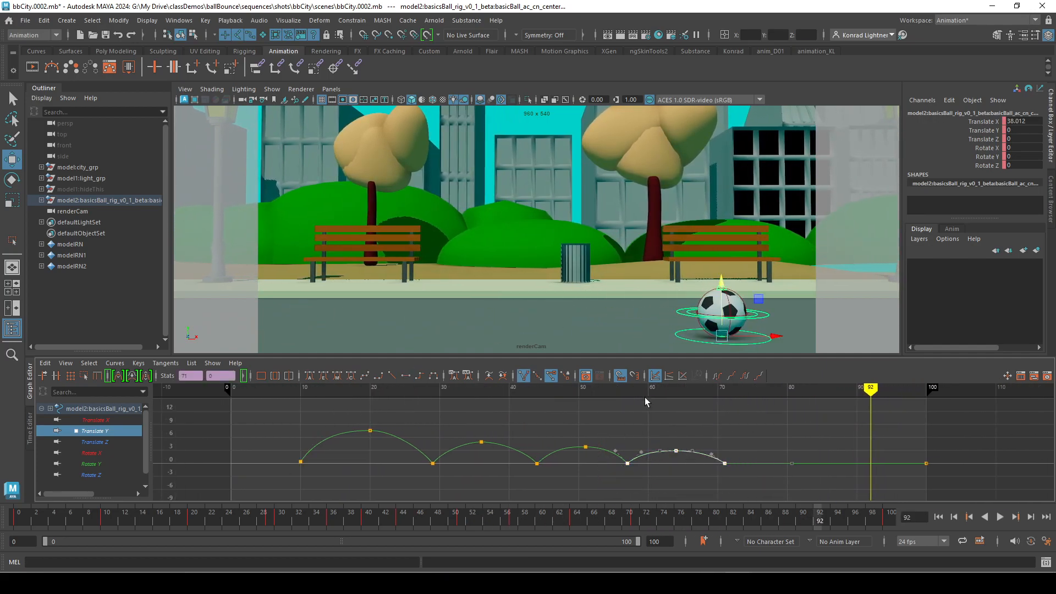
pyautogui.click(83, 376)
pyautogui.moveTo(736, 459); pyautogui.dragTo(714, 458)
pyautogui.moveTo(534, 422); pyautogui.dragTo(707, 456)
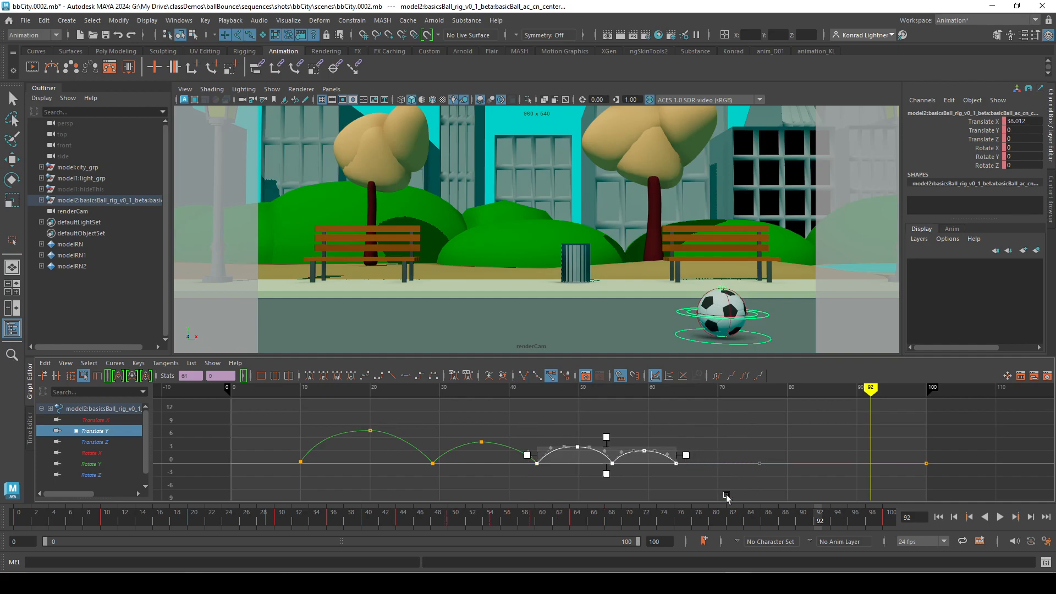
# Step: Play the animation from frame 9 to review the tightened final bounces
pyautogui.moveTo(457, 390); pyautogui.dragTo(294, 395)
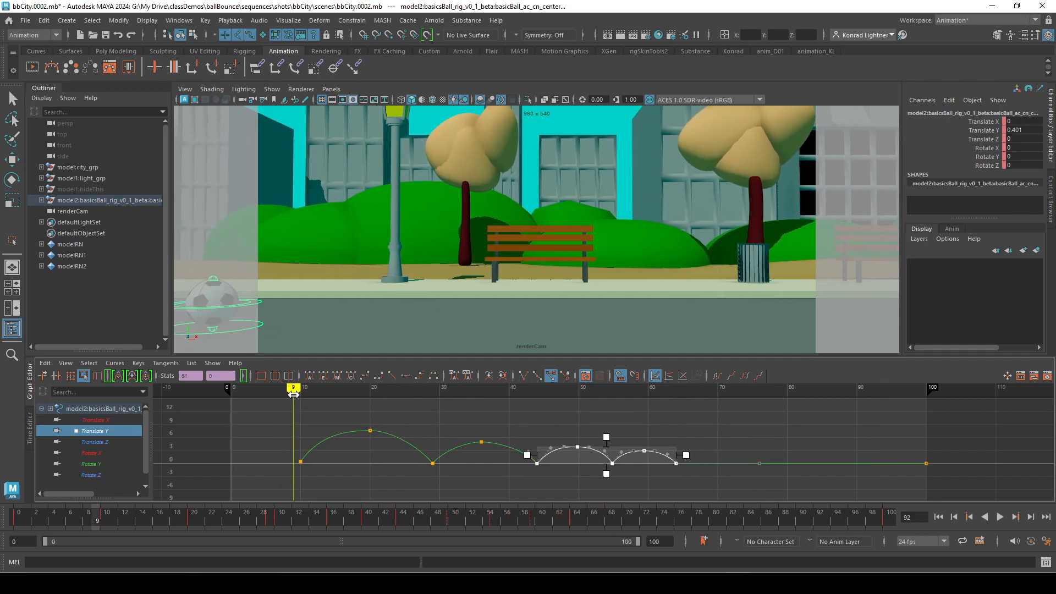
pyautogui.click(1002, 518)
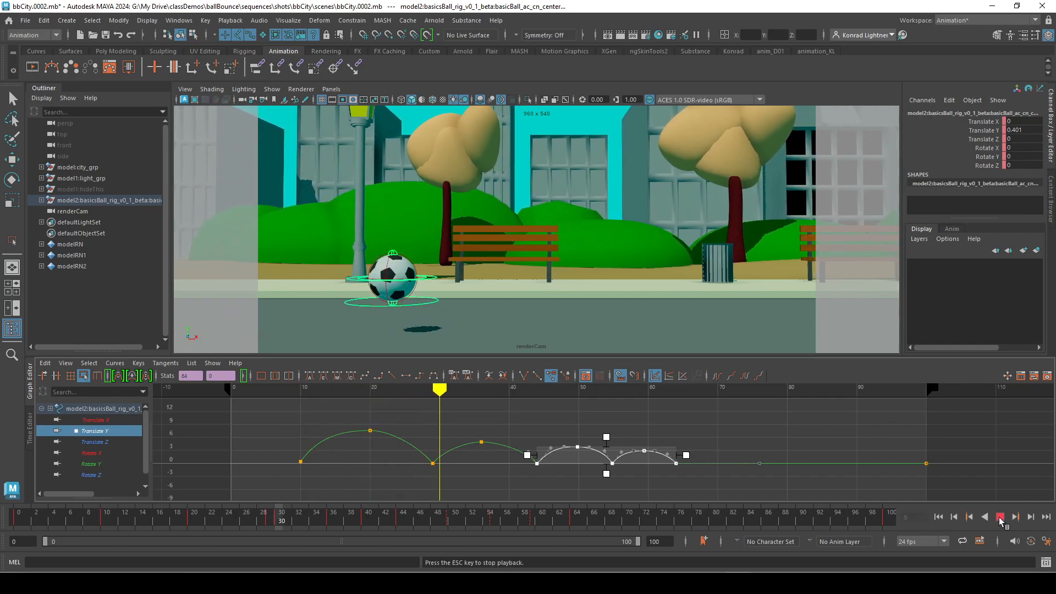
pyautogui.click(1002, 518)
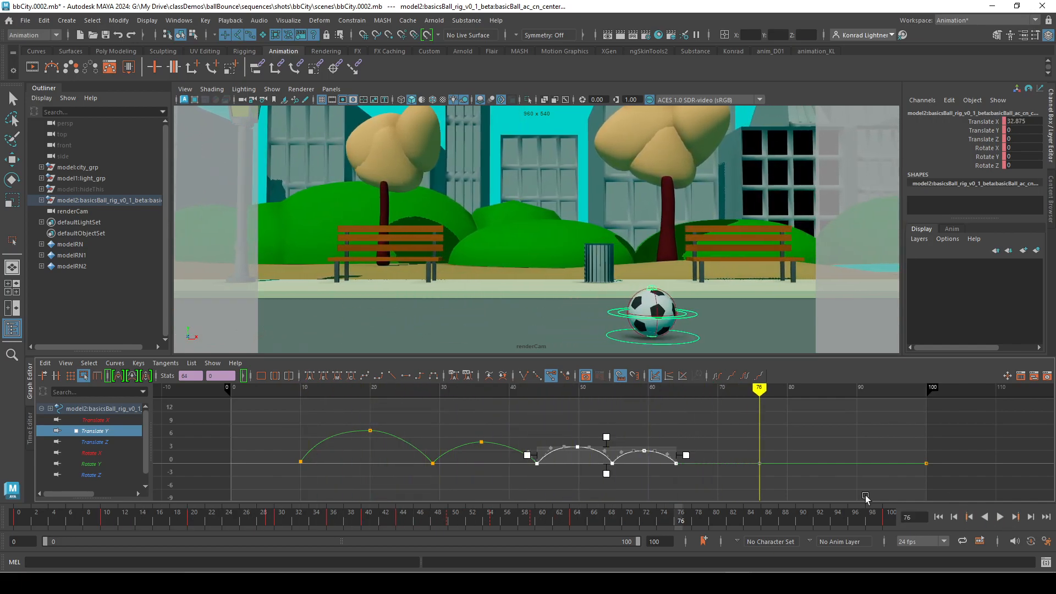
# Step: Shift all Translate Y bounce keys one frame earlier, putting the launch on frame 9 and the final contact on frame 63
pyautogui.click(730, 439)
pyautogui.moveTo(761, 410); pyautogui.dragTo(674, 411)
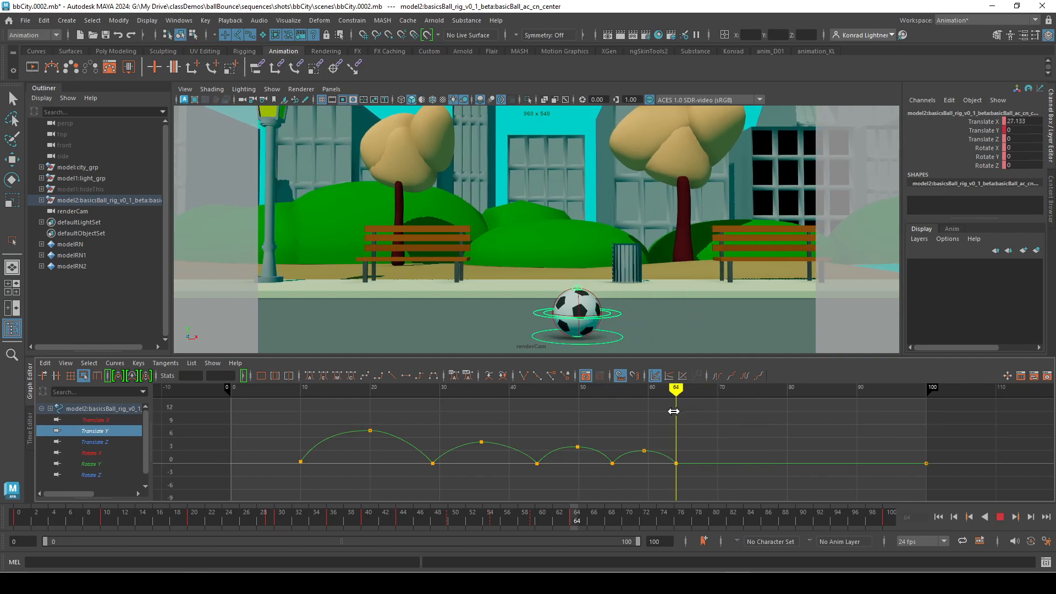
pyautogui.moveTo(676, 389); pyautogui.dragTo(644, 395)
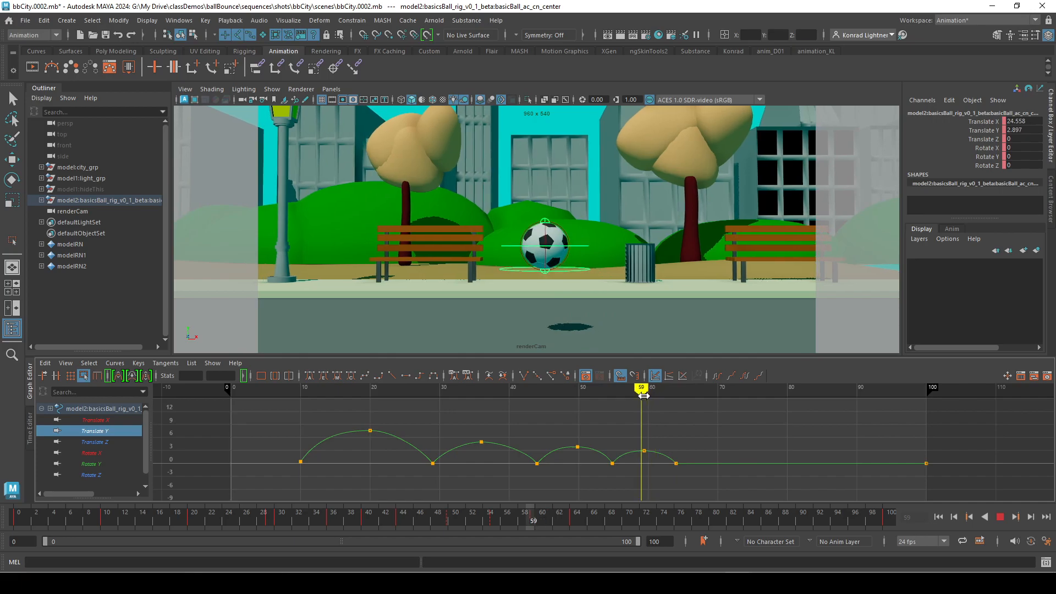
pyautogui.moveTo(612, 436); pyautogui.dragTo(697, 484)
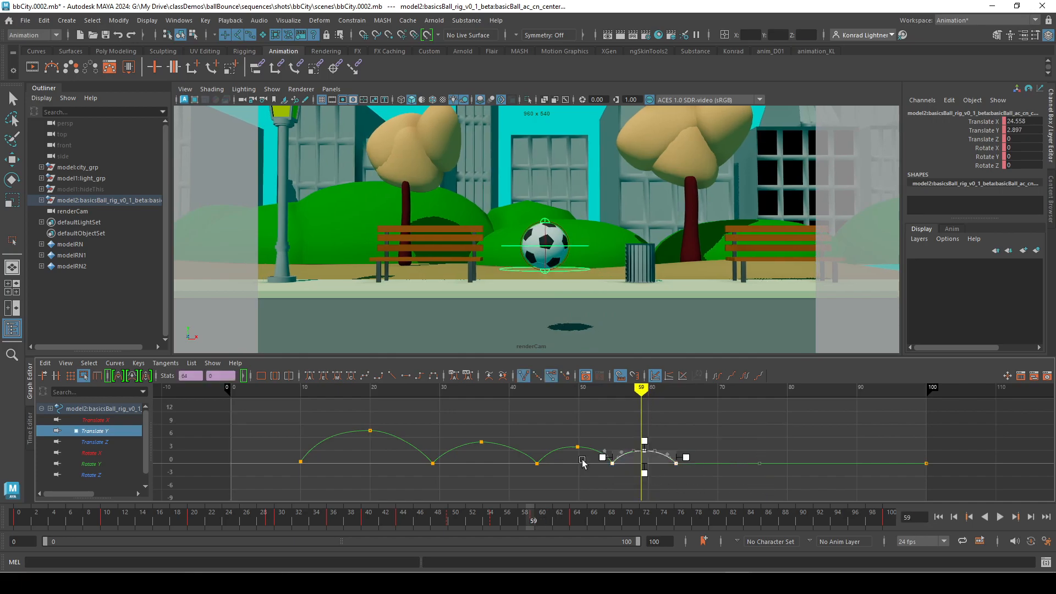
pyautogui.moveTo(285, 415); pyautogui.dragTo(693, 490)
pyautogui.moveTo(672, 459)
pyautogui.keyDown('shift'); pyautogui.mouseDown(button='middle')
pyautogui.moveTo(660, 460)
pyautogui.moveTo(669, 460)
pyautogui.mouseUp(button='middle'); pyautogui.keyUp('shift')
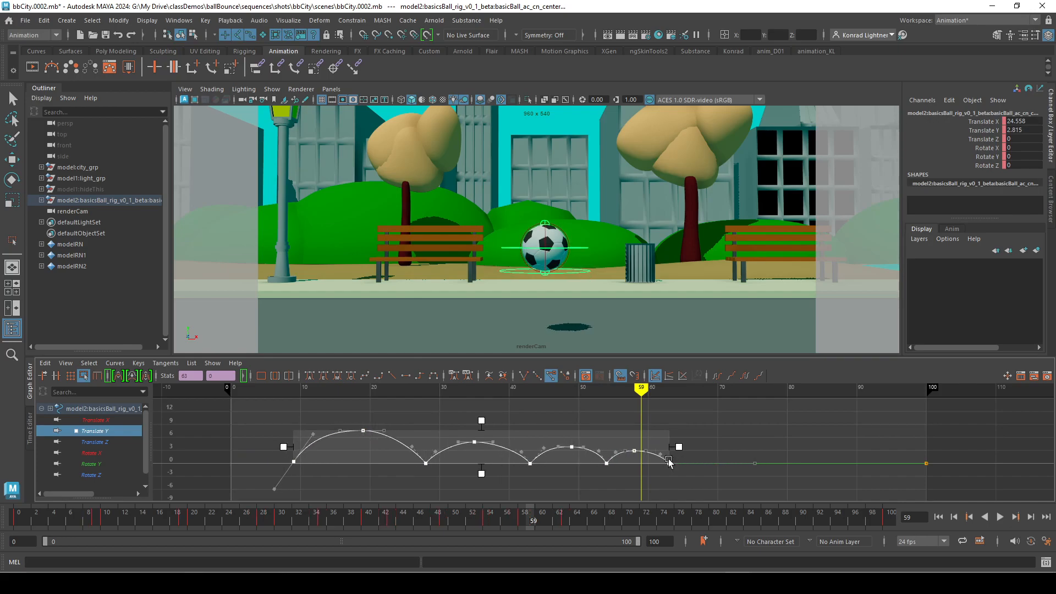
# Step: Move only the final Translate Y contact key to frame 62 at ground level
pyautogui.click(657, 454)
pyautogui.moveTo(641, 387); pyautogui.dragTo(634, 388)
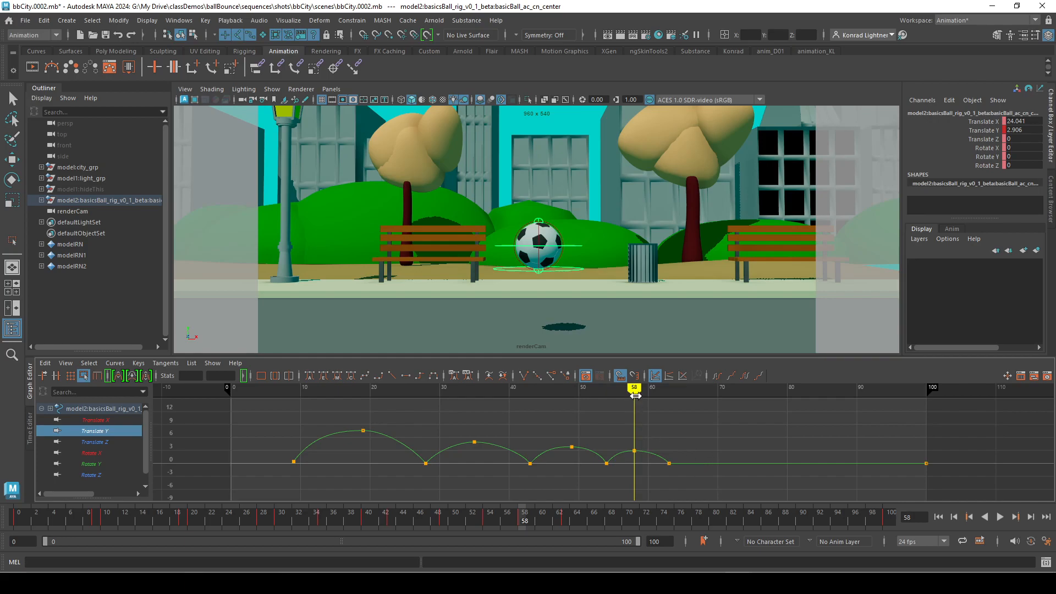
pyautogui.moveTo(269, 422); pyautogui.dragTo(697, 504)
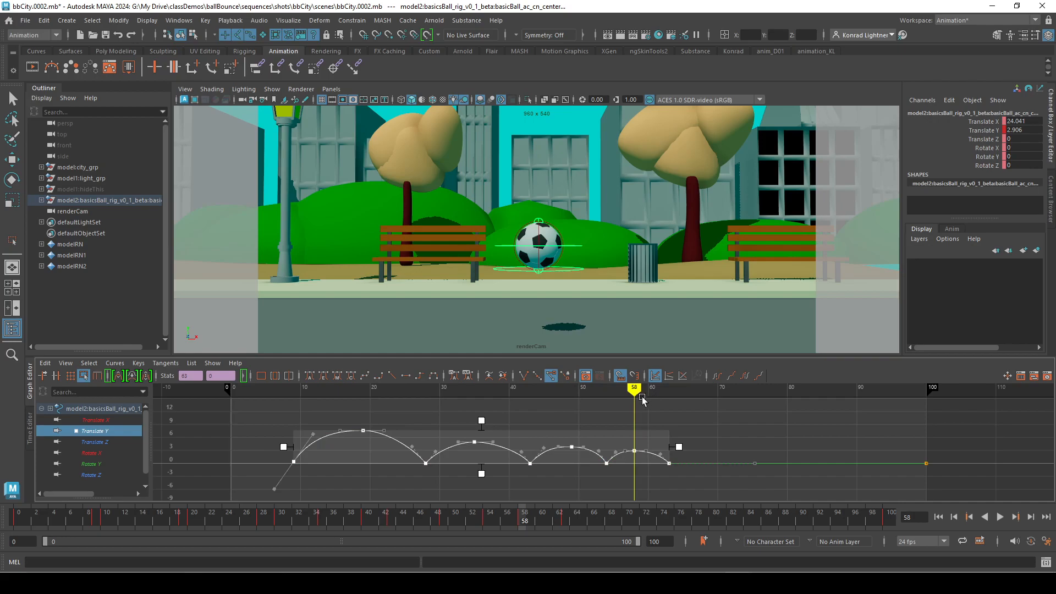
pyautogui.moveTo(631, 389); pyautogui.dragTo(669, 389)
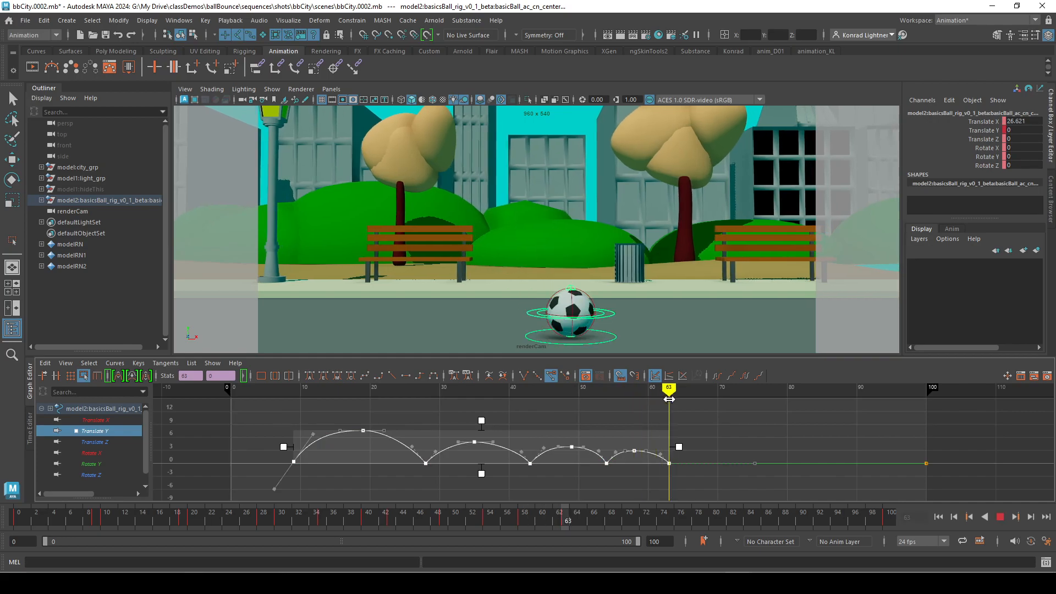
pyautogui.moveTo(650, 439)
pyautogui.mouseDown()
pyautogui.moveTo(674, 477)
pyautogui.moveTo(653, 436)
pyautogui.mouseUp()
pyautogui.hotkey('ctrl', 'z')
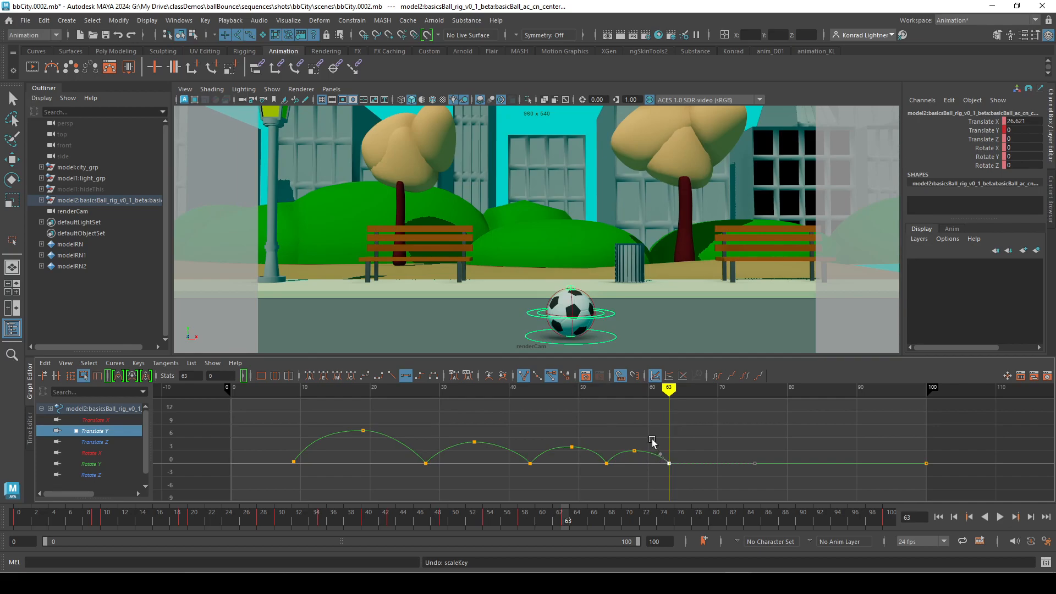
pyautogui.moveTo(664, 456); pyautogui.dragTo(662, 468)
# Step: Insert a Translate Y key at frame 66 and raise it to about 2.3 as an additional bounce peak
pyautogui.moveTo(666, 389); pyautogui.dragTo(690, 389)
pyautogui.rightClick(706, 468)
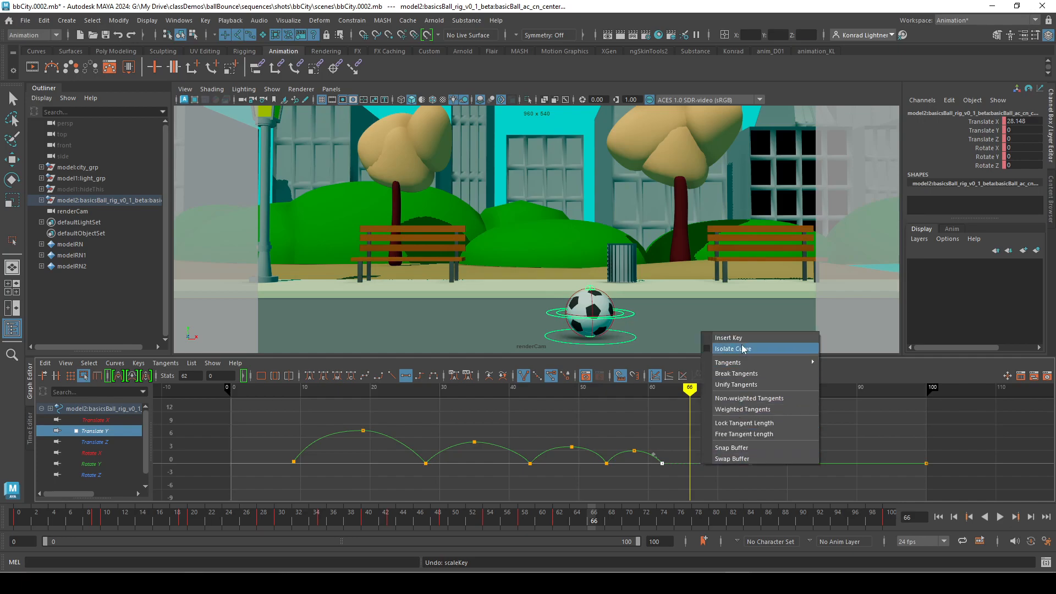
pyautogui.click(741, 348)
pyautogui.click(695, 467)
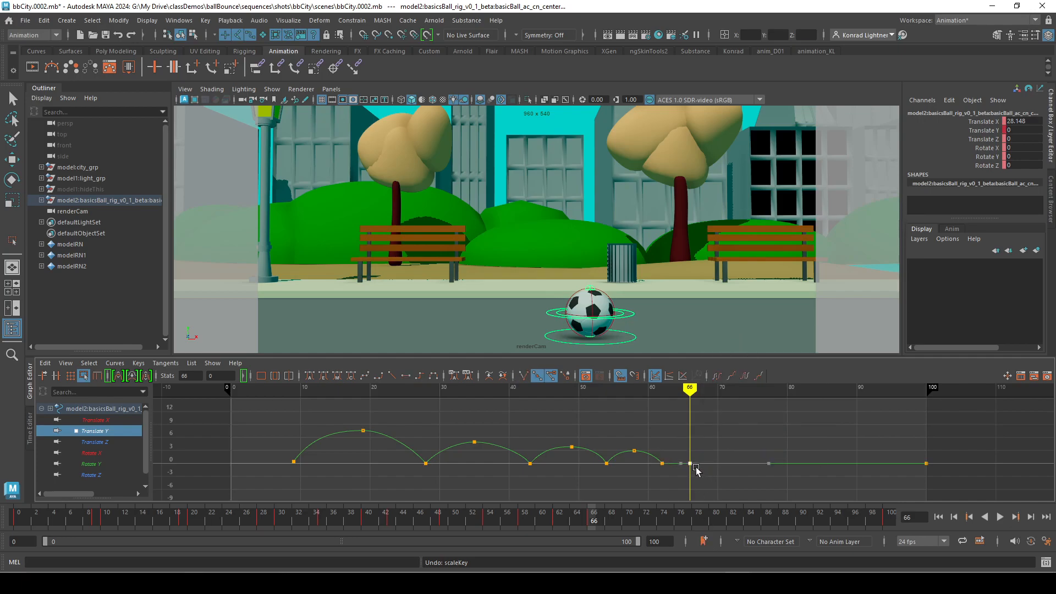
pyautogui.scroll(2, 674, 486)
pyautogui.keyDown('alt'); pyautogui.moveTo(664, 472); pyautogui.dragTo(467, 422, button='middle'); pyautogui.keyUp('alt')
pyautogui.moveTo(627, 438); pyautogui.dragTo(627, 412, button='middle')
# Step: Insert a Translate Y contact key at frame 69 and set its value to 0
pyautogui.keyDown('alt'); pyautogui.moveTo(683, 451); pyautogui.dragTo(547, 481, button='middle'); pyautogui.keyUp('alt')
pyautogui.hotkey('alt', 'v')
pyautogui.hotkey('alt', 'v')
pyautogui.rightClick(555, 446)
pyautogui.click(567, 450)
pyautogui.click(556, 445)
pyautogui.doubleClick(223, 376)
pyautogui.write('0')
pyautogui.press('Return')
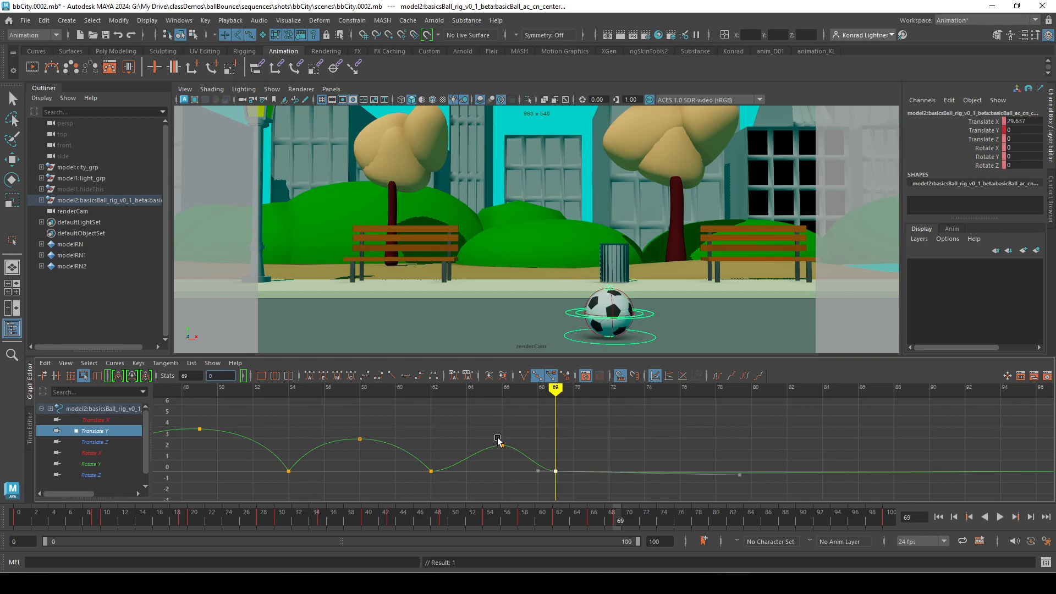
# Step: Lower the Translate Y peak key at frame 66 to 1.937
pyautogui.click(503, 446)
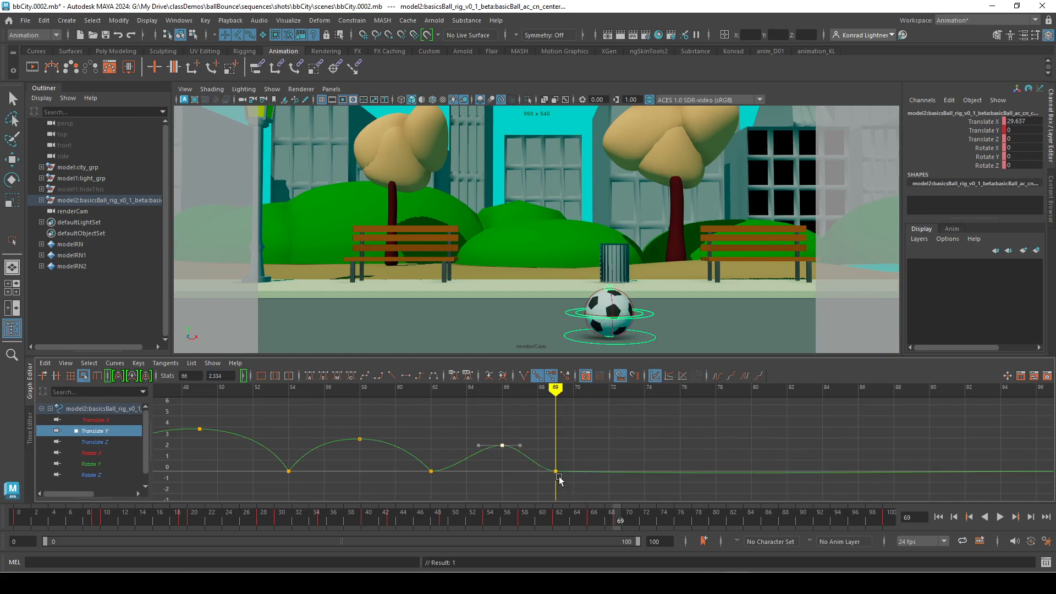
pyautogui.keyDown('alt'); pyautogui.moveTo(566, 473); pyautogui.dragTo(455, 462, button='middle'); pyautogui.keyUp('alt')
pyautogui.moveTo(449, 388); pyautogui.dragTo(504, 397)
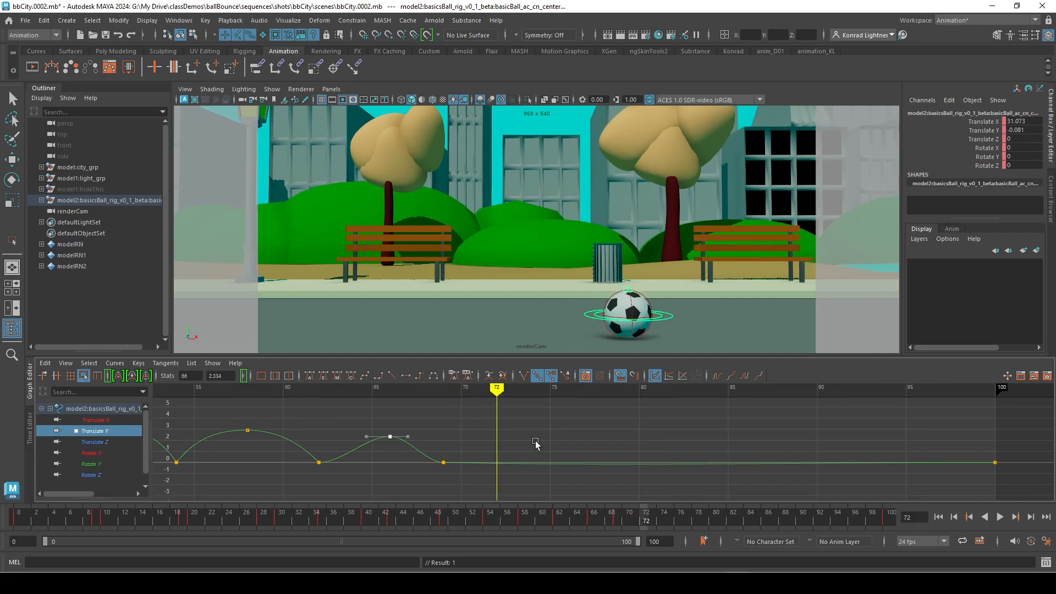
pyautogui.moveTo(391, 437); pyautogui.dragTo(390, 441)
# Step: Insert a Translate Y key at frame 72 and raise it to about 1.3 as the last bounce peak
pyautogui.rightClick(502, 461)
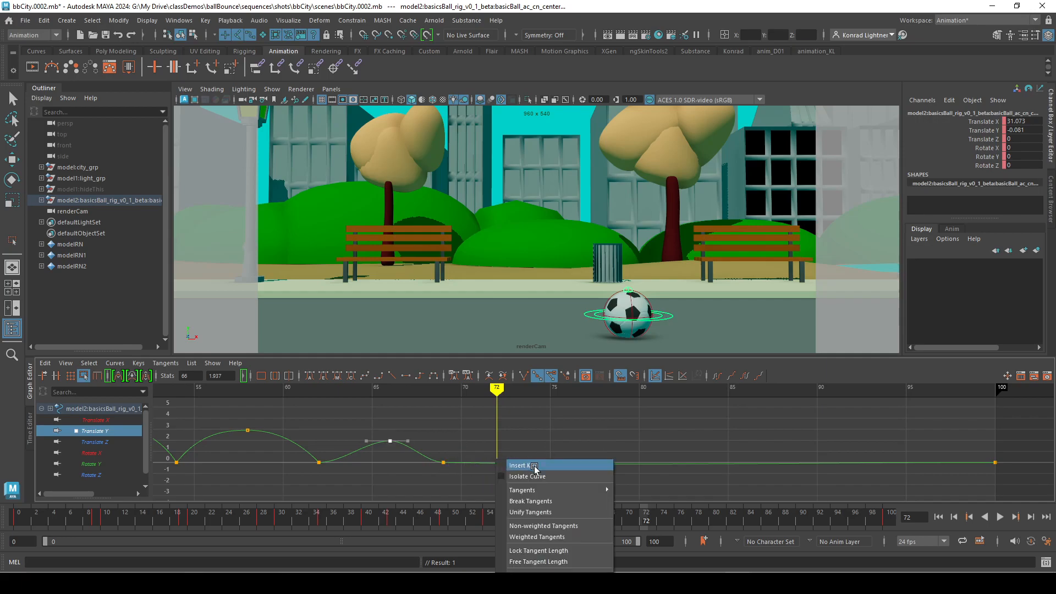
pyautogui.click(517, 465)
pyautogui.moveTo(502, 461)
pyautogui.mouseDown()
pyautogui.moveTo(500, 440)
pyautogui.moveTo(550, 457)
pyautogui.mouseUp()
# Step: Insert a Translate Y contact key at frame 74 and set its value to 0
pyautogui.rightClick(535, 449)
pyautogui.click(571, 455)
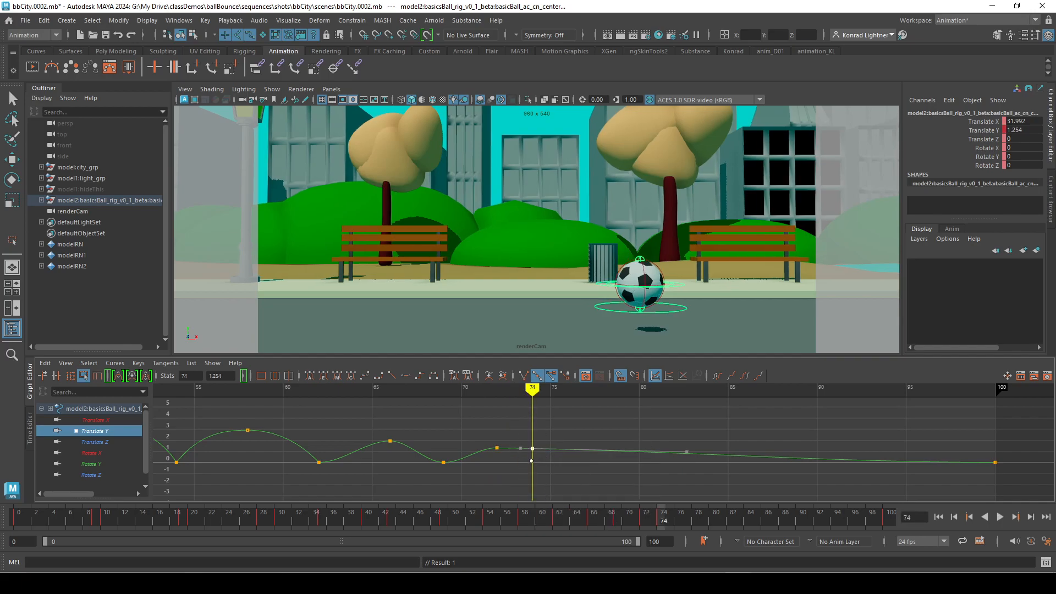
pyautogui.moveTo(544, 455); pyautogui.dragTo(542, 468, button='middle')
pyautogui.click(213, 374)
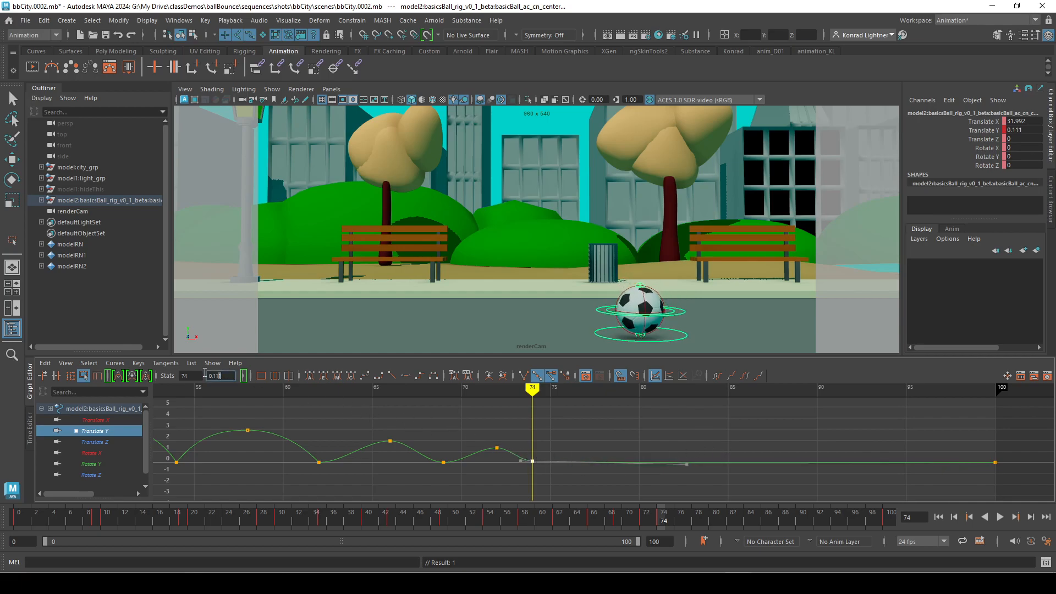
pyautogui.write('0')
pyautogui.press('Return')
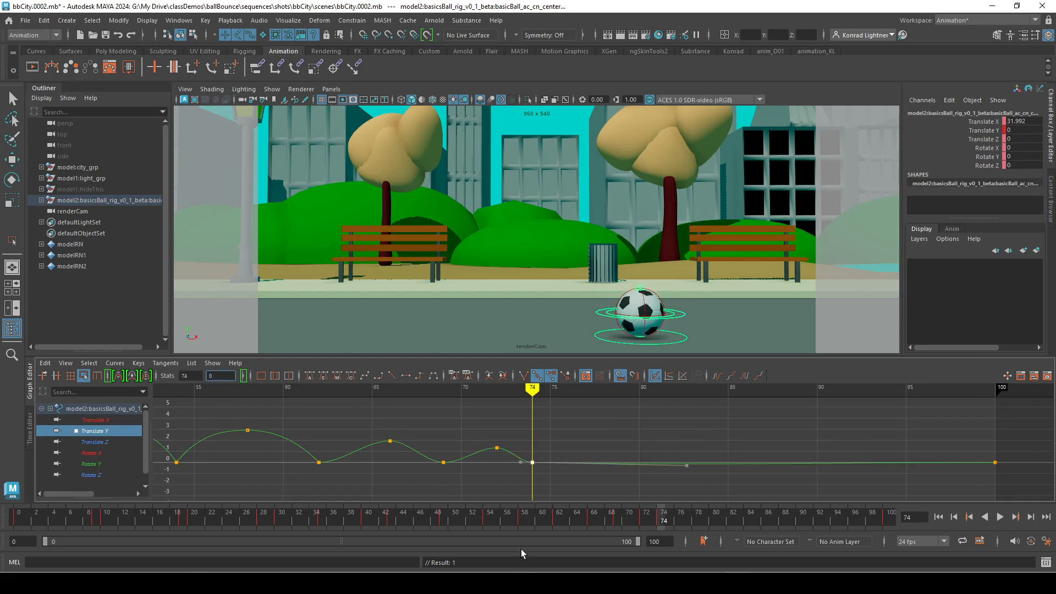
# Step: Select the Translate Y keys from frame 62 to 74 and break their tangents
pyautogui.click(497, 448)
pyautogui.moveTo(530, 393)
pyautogui.mouseDown()
pyautogui.moveTo(213, 412)
pyautogui.moveTo(438, 427)
pyautogui.moveTo(655, 423)
pyautogui.moveTo(253, 427)
pyautogui.moveTo(737, 427)
pyautogui.moveTo(567, 427)
pyautogui.mouseUp()
pyautogui.moveTo(298, 420); pyautogui.dragTo(325, 483)
pyautogui.moveTo(302, 423); pyautogui.dragTo(607, 487)
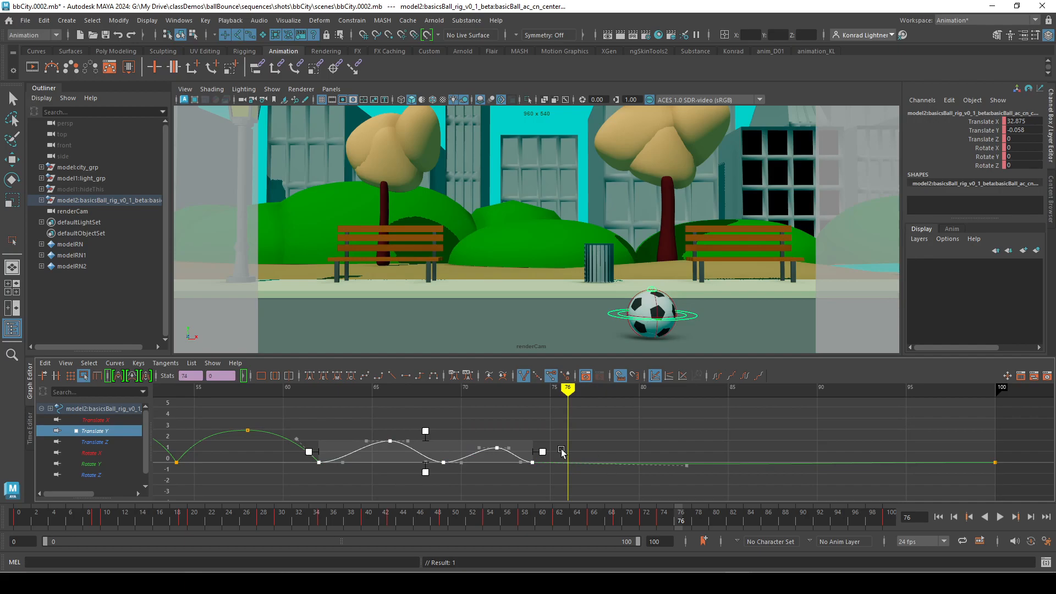
pyautogui.click(341, 491)
pyautogui.moveTo(316, 439); pyautogui.dragTo(345, 467)
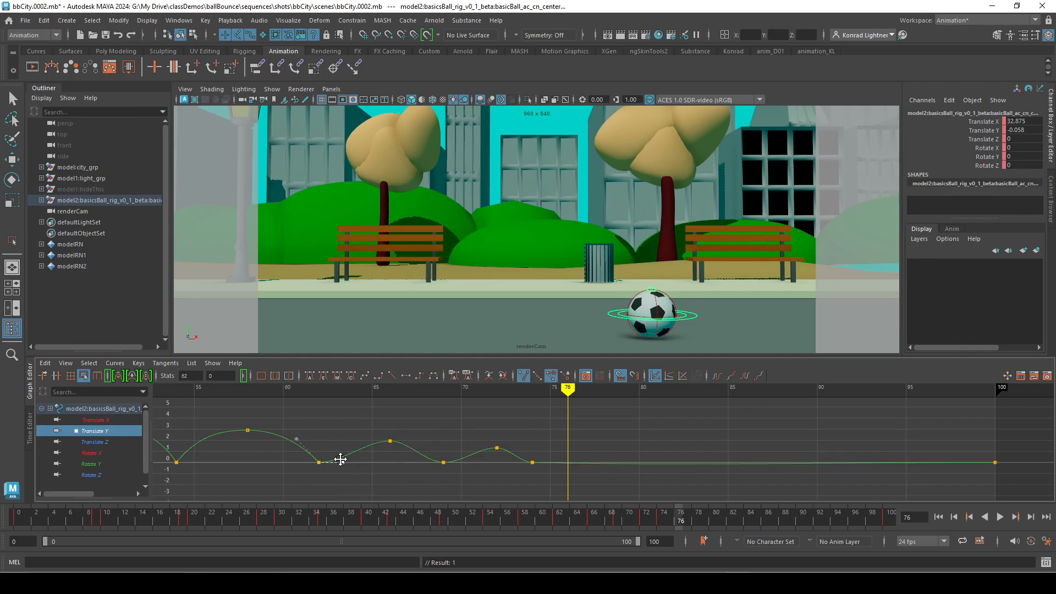
pyautogui.press('w')
pyautogui.press('r')
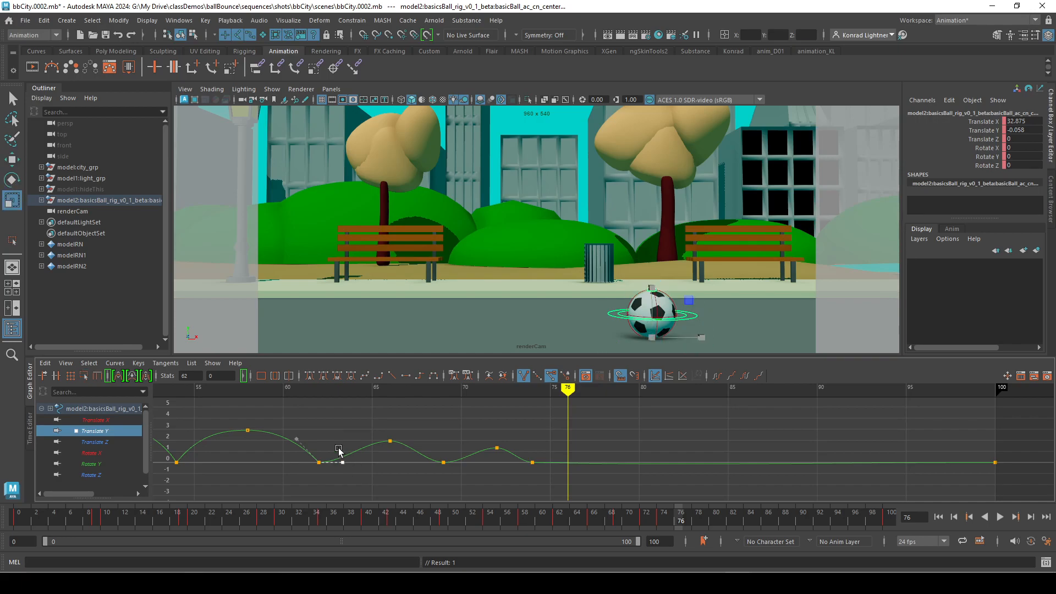
pyautogui.hotkey('ctrl', 'z')
pyautogui.click(347, 464)
pyautogui.moveTo(300, 436); pyautogui.dragTo(557, 478)
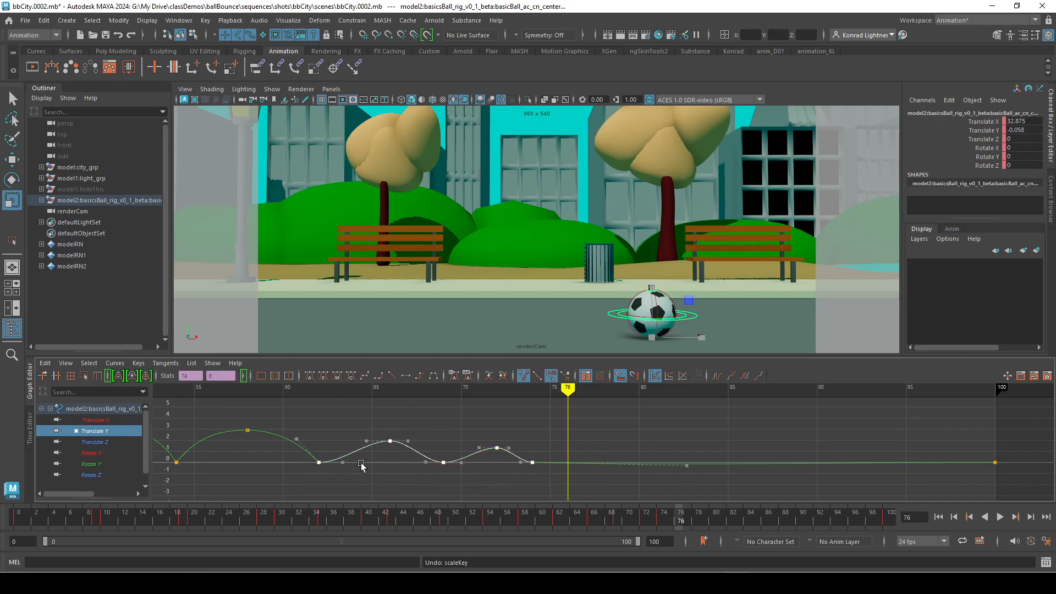
pyautogui.moveTo(361, 472); pyautogui.dragTo(338, 447)
pyautogui.press('a')
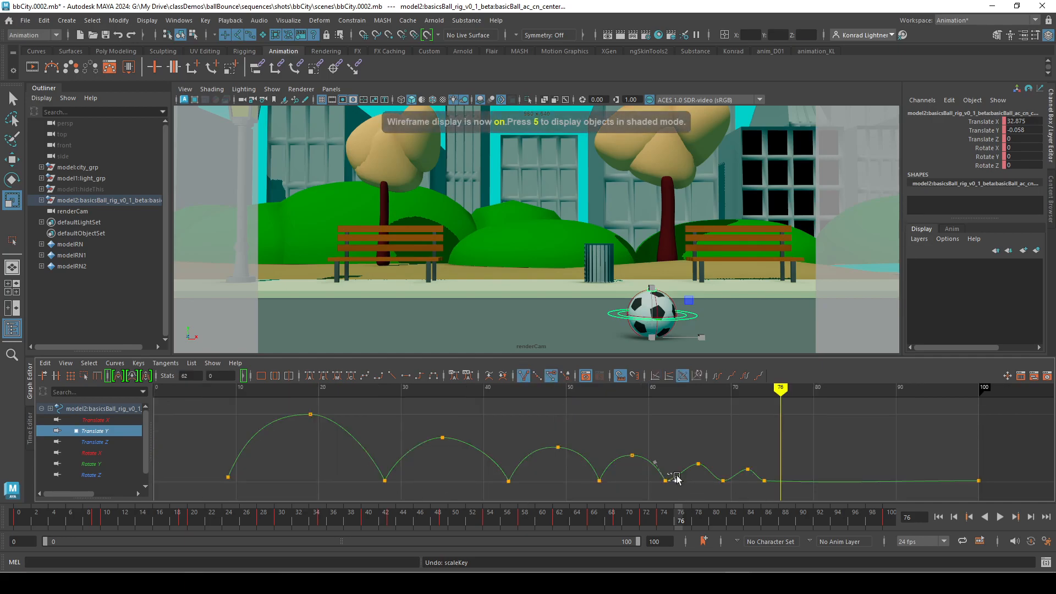
# Step: Tilt the incoming tangent of the frame 69 contact key upward for a sharp landing
pyautogui.moveTo(673, 472); pyautogui.dragTo(524, 513, button='middle')
pyautogui.scroll(5, 552, 441)
pyautogui.click(543, 460)
pyautogui.moveTo(522, 458); pyautogui.dragTo(517, 436, button='middle')
pyautogui.hotkey('ctrl', 'z')
pyautogui.press('e')
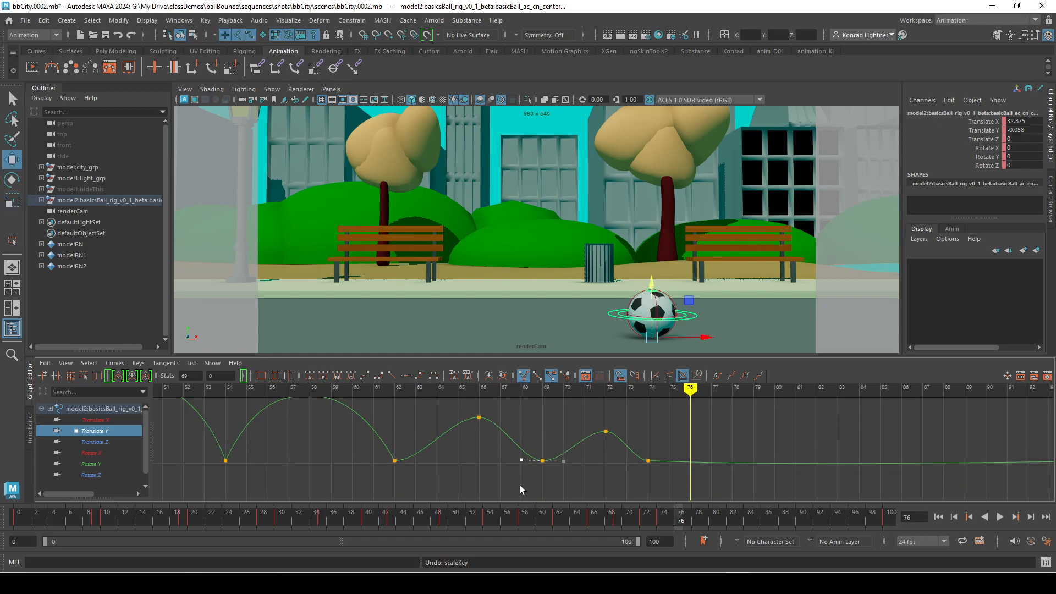
pyautogui.moveTo(516, 464); pyautogui.dragTo(518, 425, button='middle')
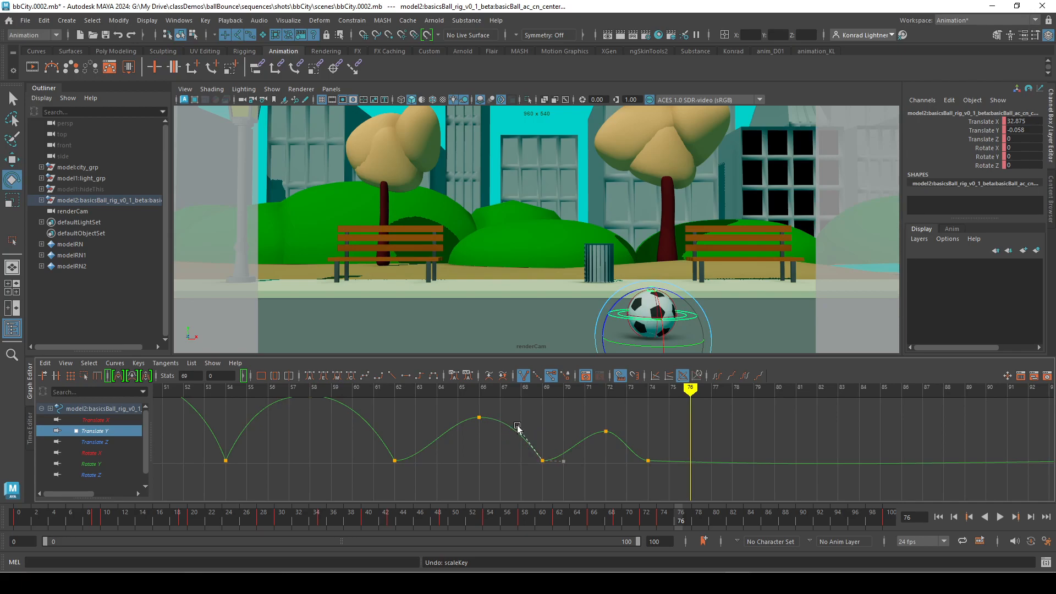
# Step: Tilt the outgoing tangents of the frame 62 and 69 contact keys upward to sharpen both bounces
pyautogui.moveTo(424, 458); pyautogui.dragTo(418, 441, button='middle')
pyautogui.hotkey('ctrl', 'z')
pyautogui.moveTo(425, 449); pyautogui.dragTo(370, 440)
pyautogui.moveTo(423, 463); pyautogui.dragTo(410, 437, button='middle')
pyautogui.keyDown('alt'); pyautogui.moveTo(557, 466); pyautogui.dragTo(430, 435, button='middle'); pyautogui.keyUp('alt')
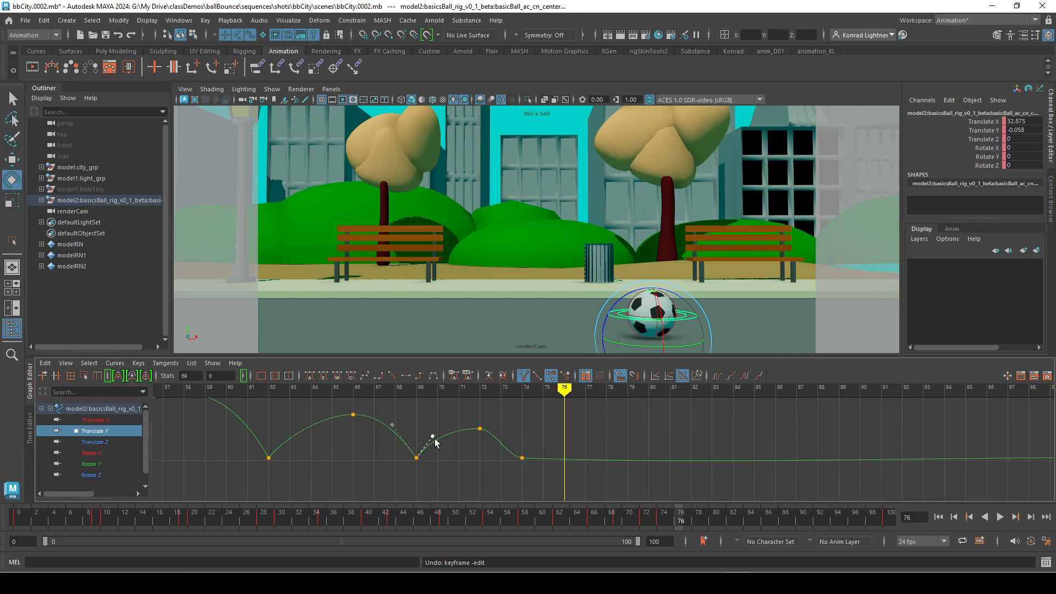
# Step: Tilt the incoming tangent of the frame 74 contact key upward
pyautogui.moveTo(506, 470); pyautogui.dragTo(513, 472)
pyautogui.moveTo(513, 472); pyautogui.dragTo(510, 430, button='middle')
# Step: Set flat tangents on the Translate Y keys at frames 74 and 100 to level the curve along the ground
pyautogui.keyDown('alt'); pyautogui.moveTo(642, 456); pyautogui.dragTo(466, 446, button='middle'); pyautogui.keyUp('alt')
pyautogui.moveTo(311, 430); pyautogui.dragTo(908, 473)
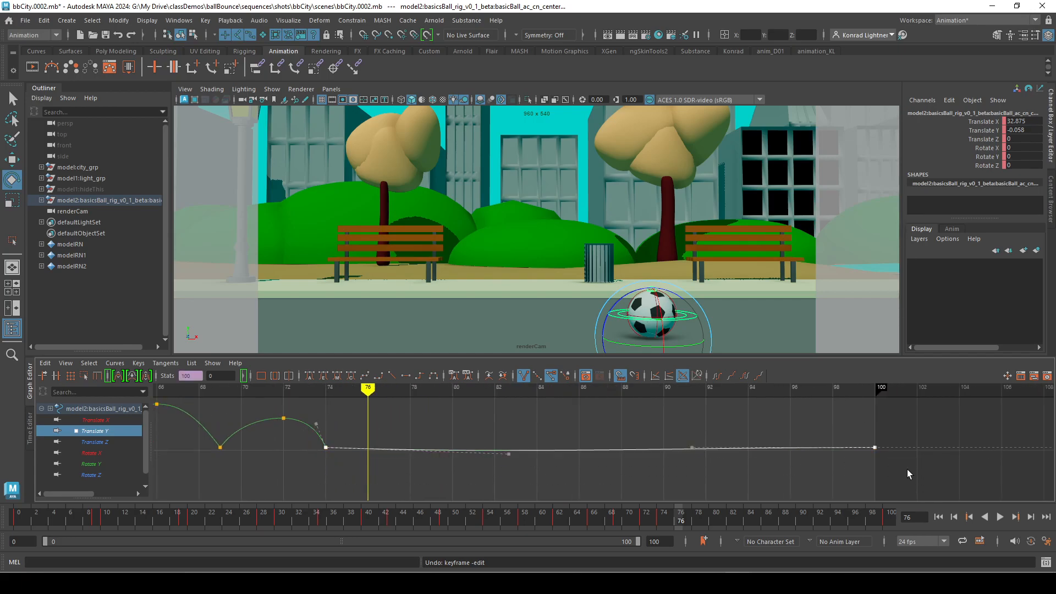
pyautogui.click(408, 377)
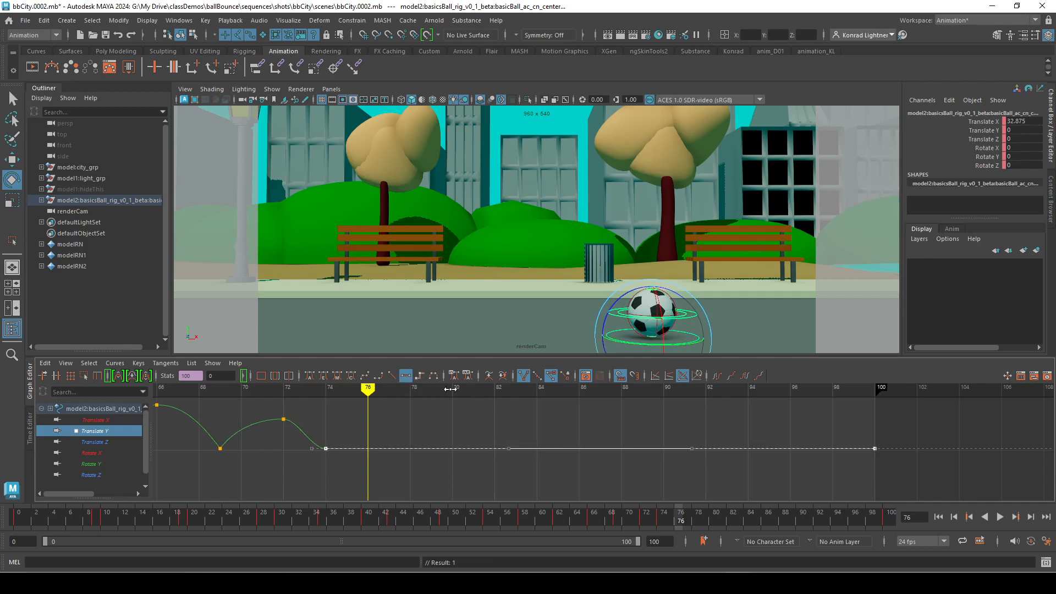
# Step: Tilt the incoming tangent of the frame 74 Translate Y key steeply upward for a sharp landing
pyautogui.moveTo(324, 471); pyautogui.dragTo(325, 470)
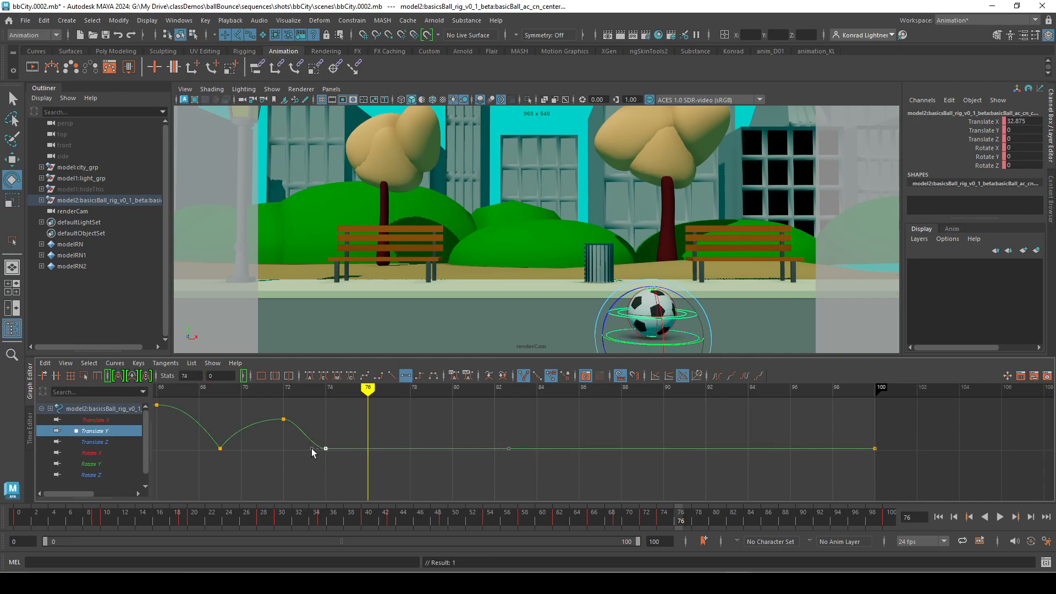
pyautogui.hotkey('ctrl', 'z')
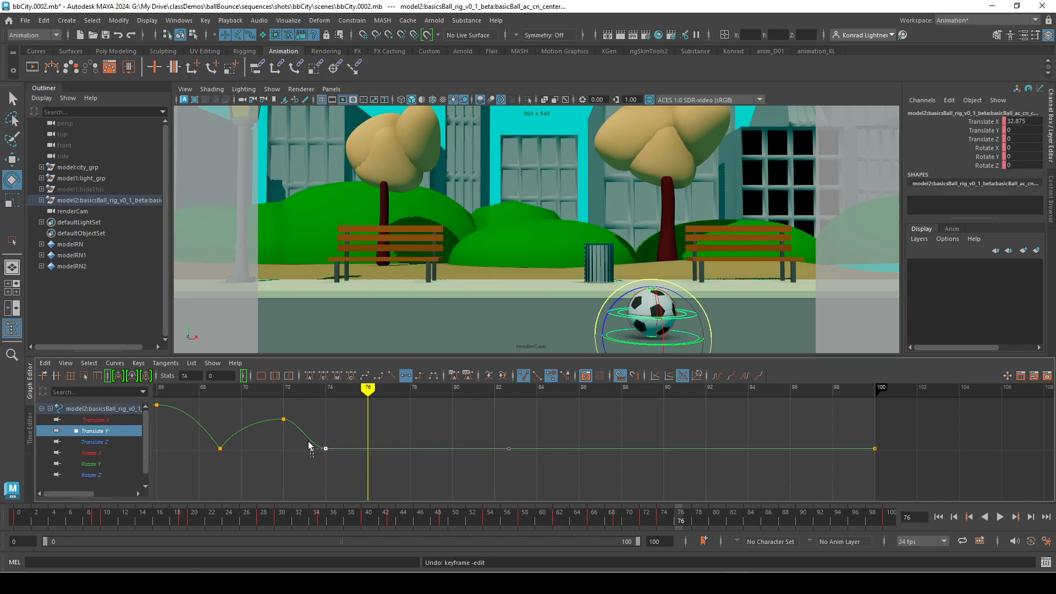
pyautogui.moveTo(312, 450); pyautogui.dragTo(317, 422)
pyautogui.keyDown('alt'); pyautogui.moveTo(483, 455); pyautogui.dragTo(461, 456, button='right'); pyautogui.keyUp('alt')
pyautogui.keyDown('alt'); pyautogui.moveTo(396, 448); pyautogui.dragTo(622, 444, button='middle'); pyautogui.keyUp('alt')
pyautogui.keyDown('alt'); pyautogui.moveTo(634, 444); pyautogui.dragTo(622, 449, button='right'); pyautogui.keyUp('alt')
pyautogui.keyDown('alt'); pyautogui.moveTo(600, 446); pyautogui.dragTo(466, 428, button='middle'); pyautogui.keyUp('alt')
pyautogui.keyDown('alt'); pyautogui.moveTo(465, 429); pyautogui.dragTo(497, 450, button='right'); pyautogui.keyUp('alt')
pyautogui.keyDown('alt'); pyautogui.moveTo(498, 450); pyautogui.dragTo(582, 524, button='middle'); pyautogui.keyUp('alt')
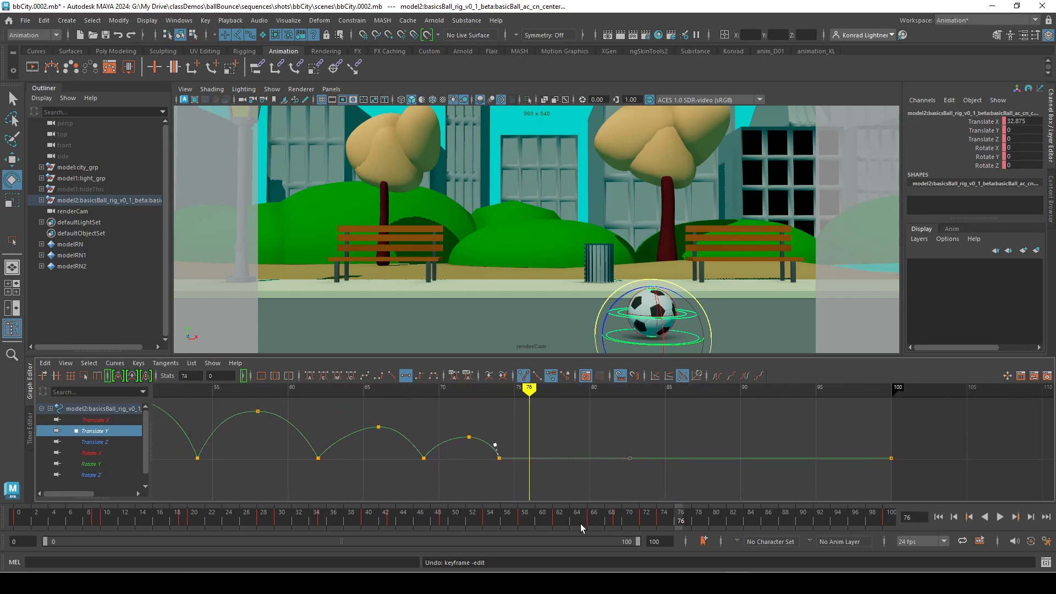
# Step: Play the animation through from the first frame to review the bounce timing
pyautogui.hotkey('alt', 'v')
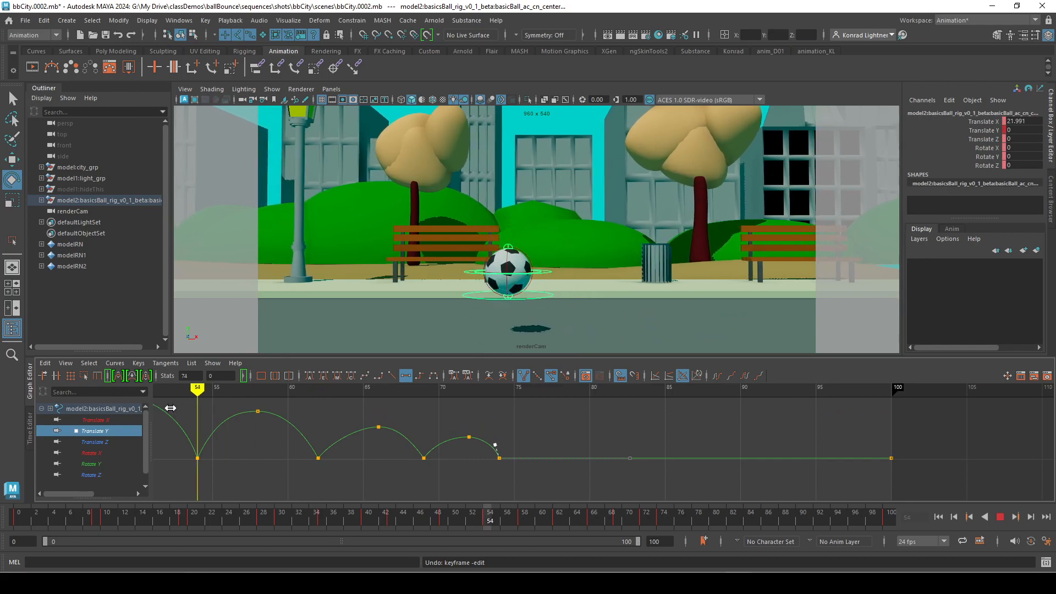
pyautogui.hotkey('alt', 'v')
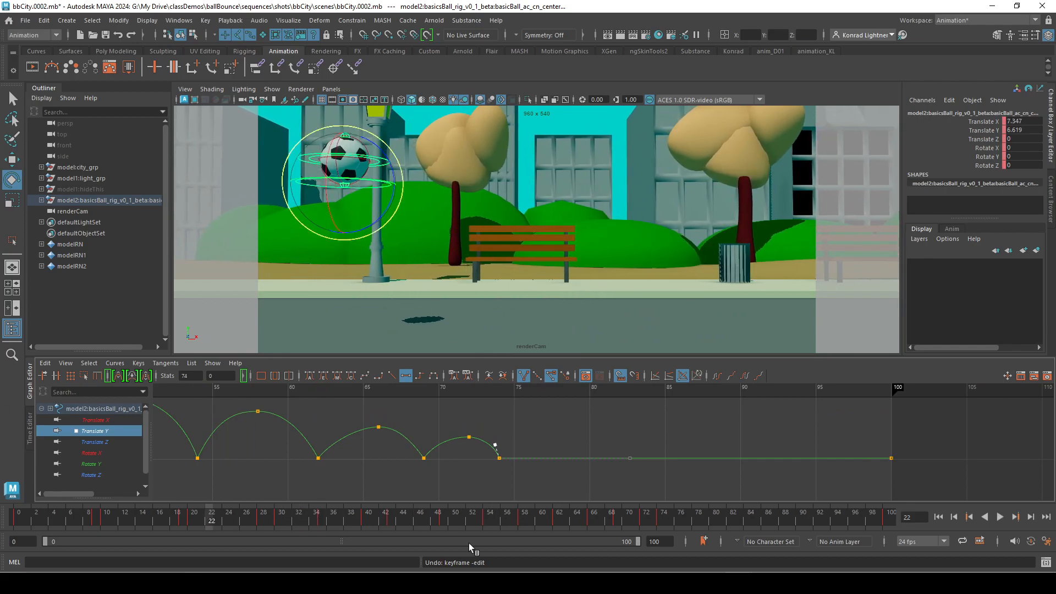
pyautogui.click(938, 518)
pyautogui.click(1001, 518)
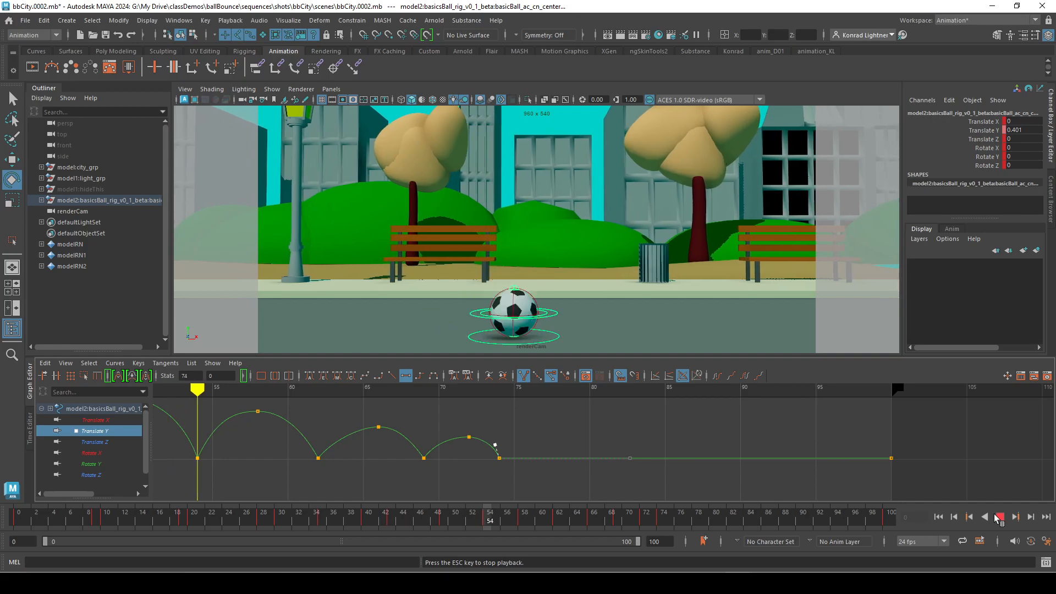
pyautogui.click(1001, 517)
# Step: Set a key at frame 13 and delete the frame 9 Translate Y key so the first arc begins higher
pyautogui.keyDown('alt'); pyautogui.moveTo(344, 470); pyautogui.dragTo(995, 513, button='middle'); pyautogui.keyUp('alt')
pyautogui.keyDown('alt'); pyautogui.moveTo(285, 457); pyautogui.dragTo(445, 458, button='middle'); pyautogui.keyUp('alt')
pyautogui.scroll(-4, 434, 441)
pyautogui.moveTo(523, 493); pyautogui.dragTo(522, 492)
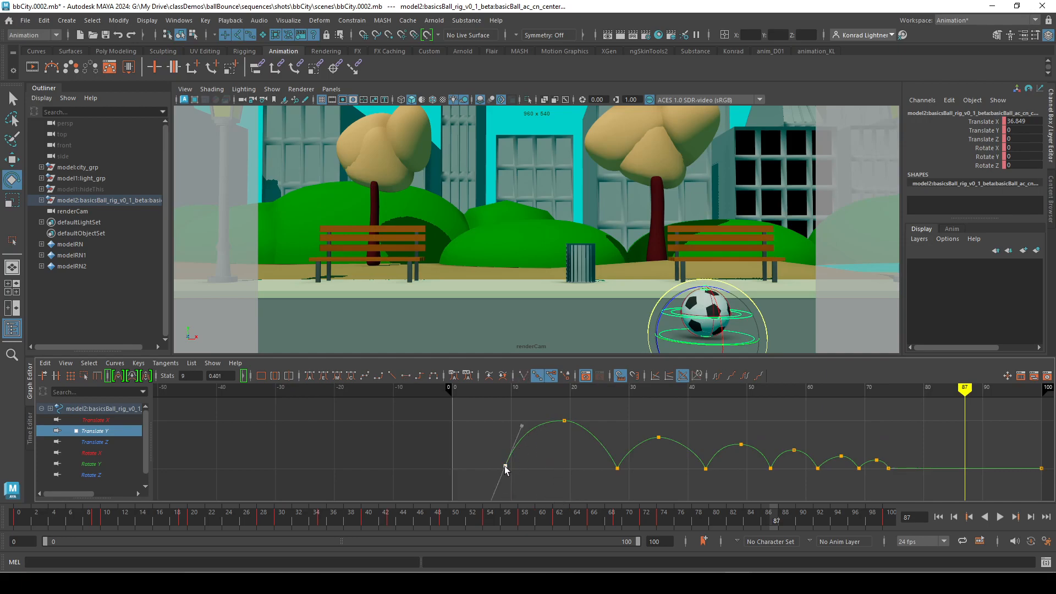
pyautogui.moveTo(965, 394)
pyautogui.mouseDown()
pyautogui.moveTo(452, 453)
pyautogui.moveTo(418, 396)
pyautogui.moveTo(565, 471)
pyautogui.mouseUp()
pyautogui.moveTo(551, 469); pyautogui.dragTo(529, 468)
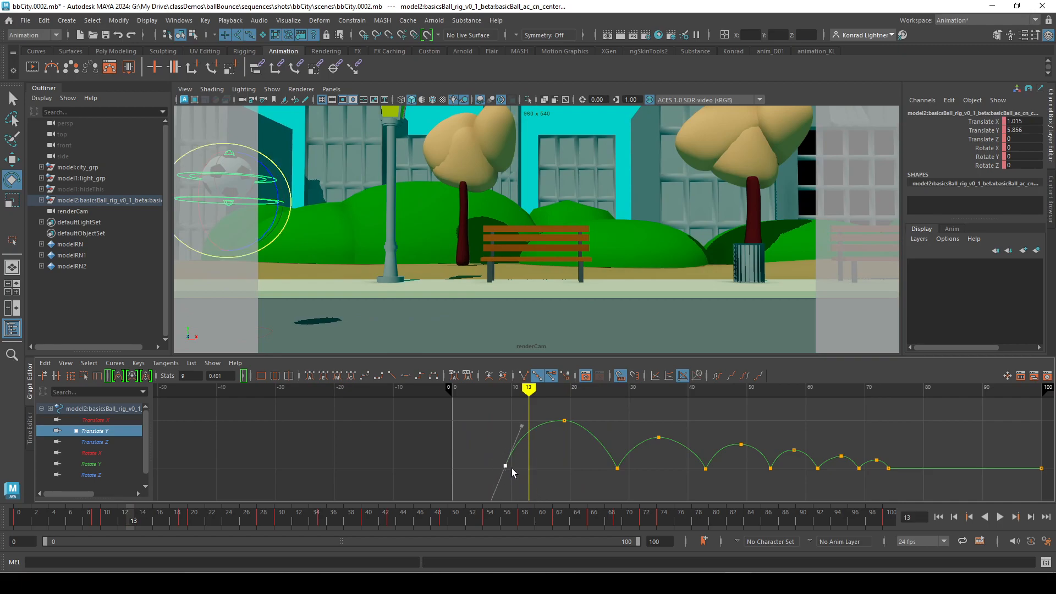
pyautogui.press('s')
pyautogui.moveTo(531, 498); pyautogui.dragTo(531, 498)
pyautogui.press('Delete')
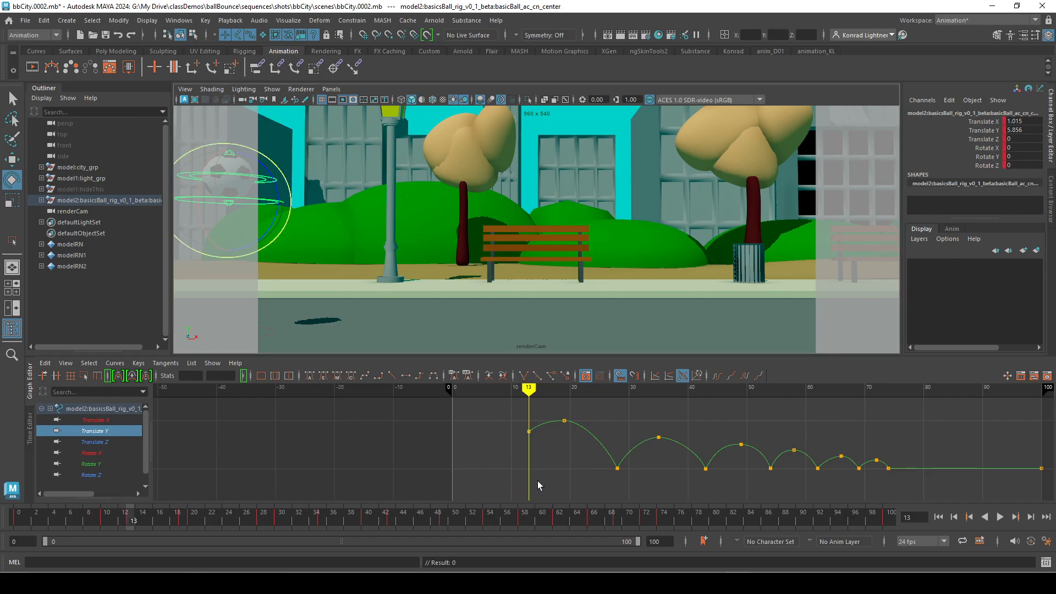
# Step: Play the animation from near the start to check the shortened first arc
pyautogui.moveTo(530, 391)
pyautogui.mouseDown()
pyautogui.moveTo(513, 393)
pyautogui.moveTo(576, 393)
pyautogui.moveTo(482, 393)
pyautogui.mouseUp()
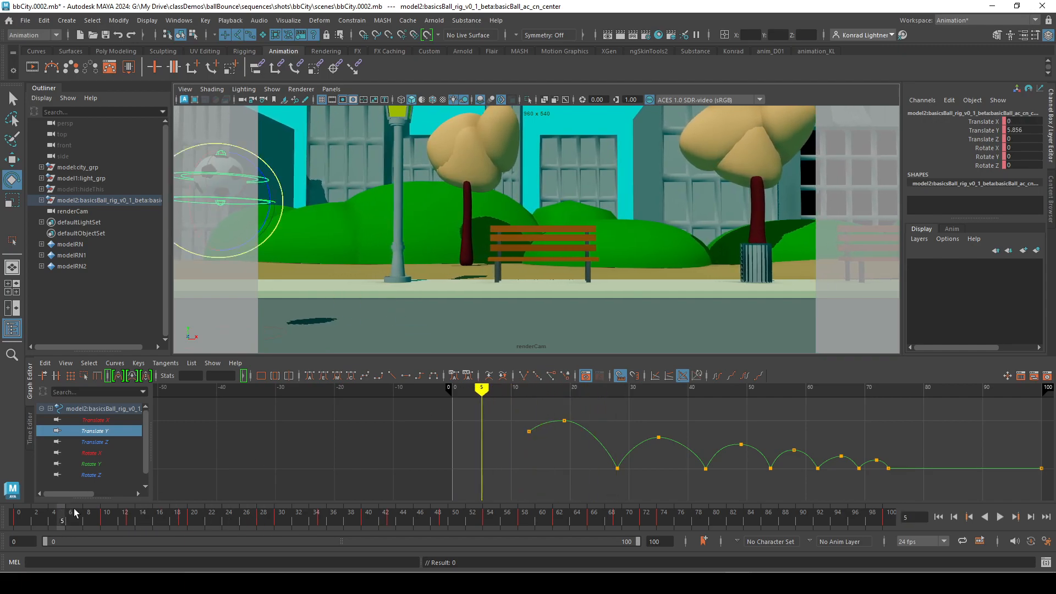
pyautogui.click(1001, 520)
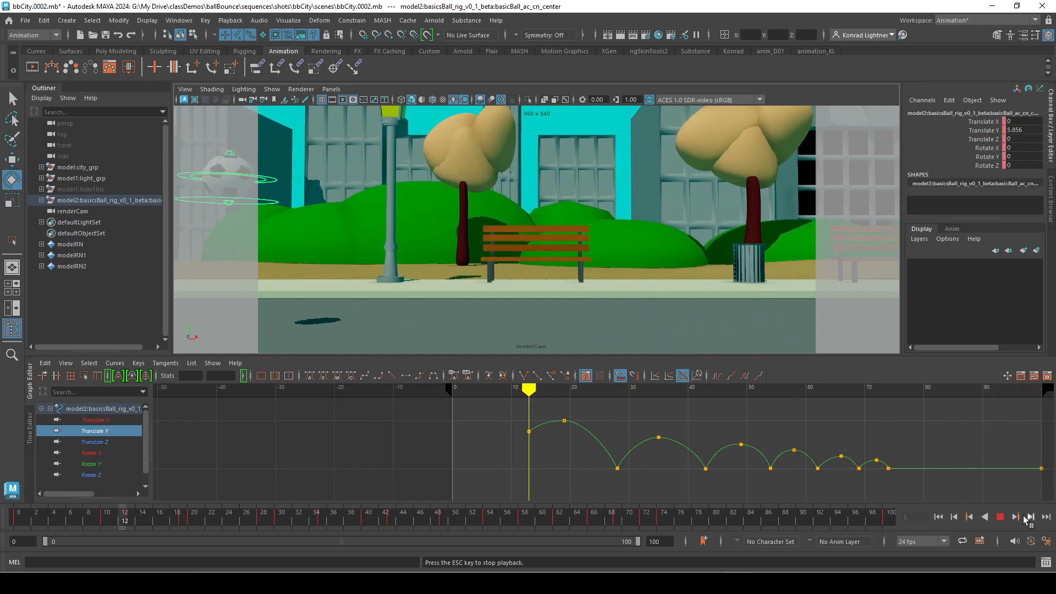
pyautogui.click(1000, 517)
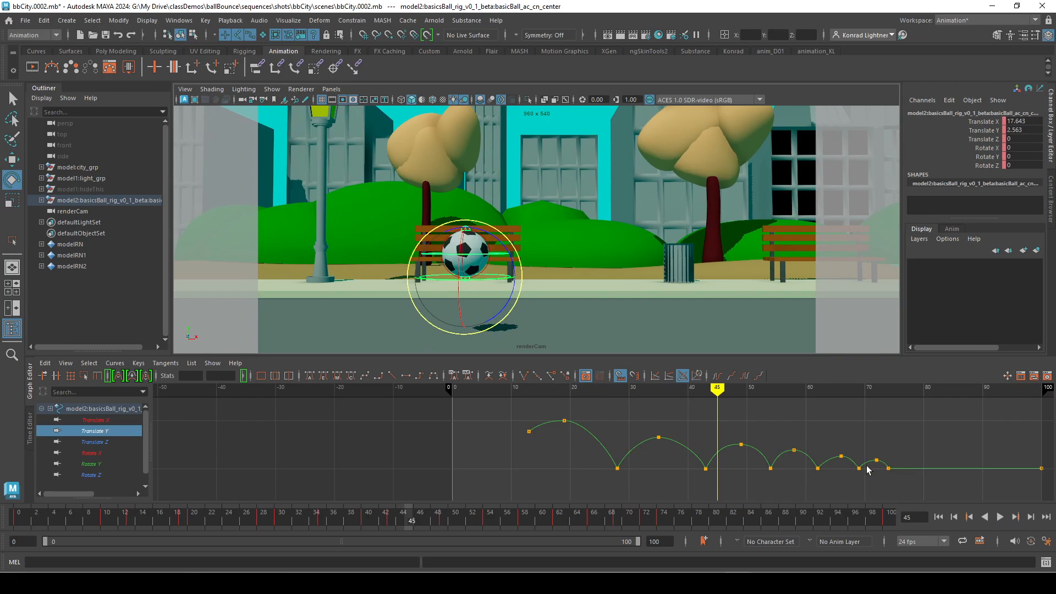
# Step: Insert a Translate Y key at frame 76 on the flat ground section of the curve
pyautogui.keyDown('alt'); pyautogui.moveTo(774, 484); pyautogui.dragTo(464, 440, button='middle'); pyautogui.keyUp('alt')
pyautogui.keyDown('alt'); pyautogui.moveTo(569, 441); pyautogui.dragTo(633, 457, button='right'); pyautogui.keyUp('alt')
pyautogui.keyDown('alt'); pyautogui.moveTo(622, 460); pyautogui.dragTo(537, 517, button='middle'); pyautogui.keyUp('alt')
pyautogui.moveTo(546, 455); pyautogui.dragTo(579, 467, button='right')
pyautogui.hotkey('ctrl', 'z')
pyautogui.moveTo(545, 390)
pyautogui.mouseDown()
pyautogui.moveTo(556, 390)
pyautogui.moveTo(542, 390)
pyautogui.mouseUp()
pyautogui.moveTo(543, 457); pyautogui.dragTo(575, 474, button='right')
pyautogui.click(544, 456)
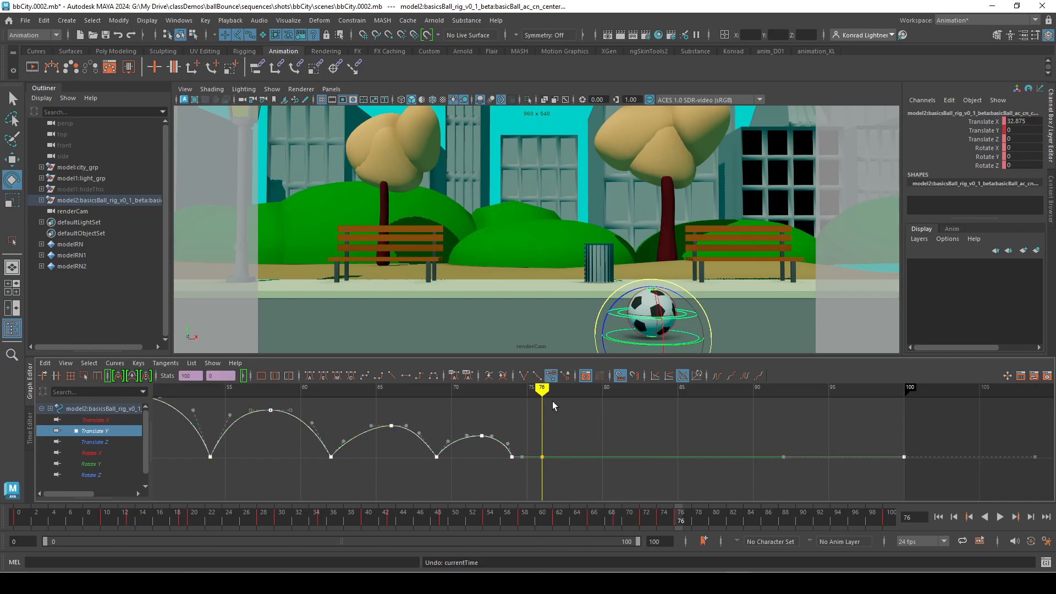
# Step: Insert Translate Y keys at frames 78, 80 and 82 along the ground
pyautogui.moveTo(546, 388); pyautogui.dragTo(572, 389)
pyautogui.moveTo(570, 455); pyautogui.dragTo(600, 462, button='right')
pyautogui.moveTo(586, 392)
pyautogui.mouseDown()
pyautogui.moveTo(612, 393)
pyautogui.moveTo(602, 393)
pyautogui.mouseUp()
pyautogui.moveTo(599, 456); pyautogui.dragTo(627, 463, button='right')
pyautogui.moveTo(604, 390)
pyautogui.mouseDown()
pyautogui.moveTo(644, 391)
pyautogui.moveTo(632, 390)
pyautogui.mouseUp()
pyautogui.rightClick(631, 459)
pyautogui.click(646, 461)
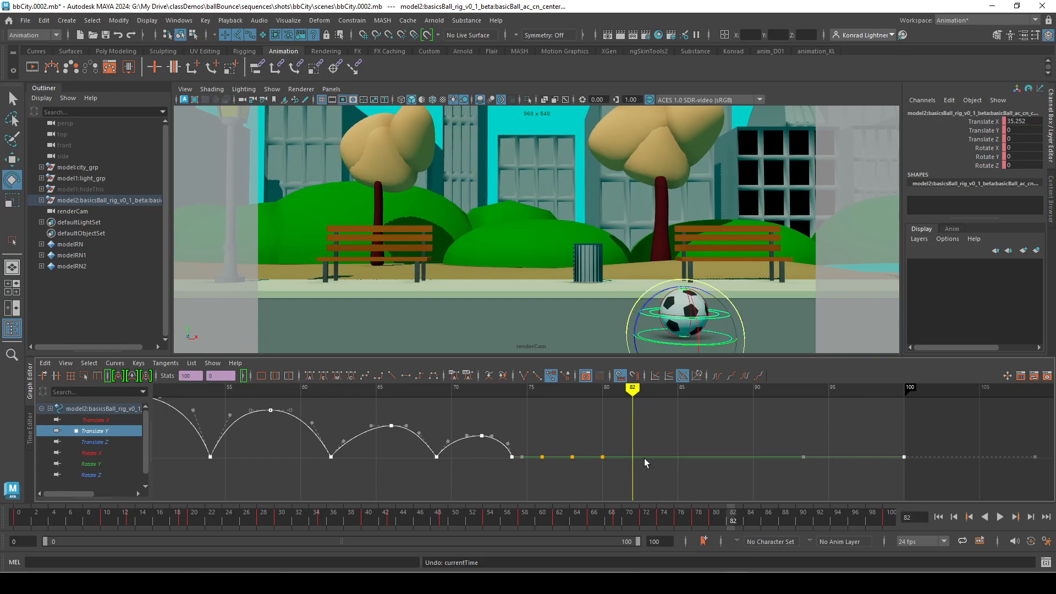
# Step: Raise the Translate Y keys at frames 76 and 80 into two diminishing bounces, with the frame 80 peak at 0.478
pyautogui.moveTo(543, 471); pyautogui.dragTo(544, 472)
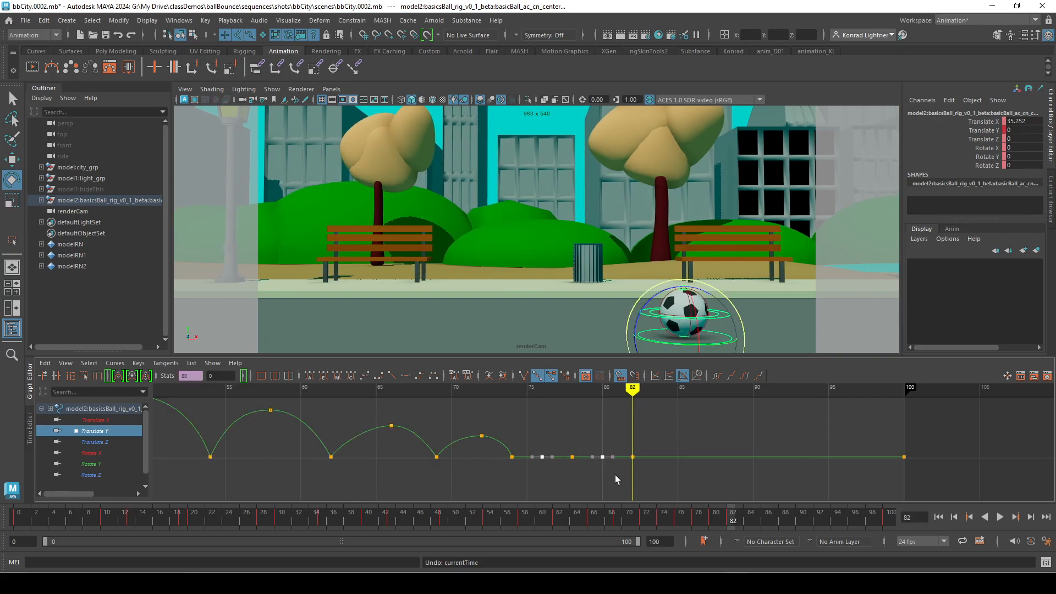
pyautogui.moveTo(602, 463); pyautogui.dragTo(604, 442, button='middle')
pyautogui.press('f')
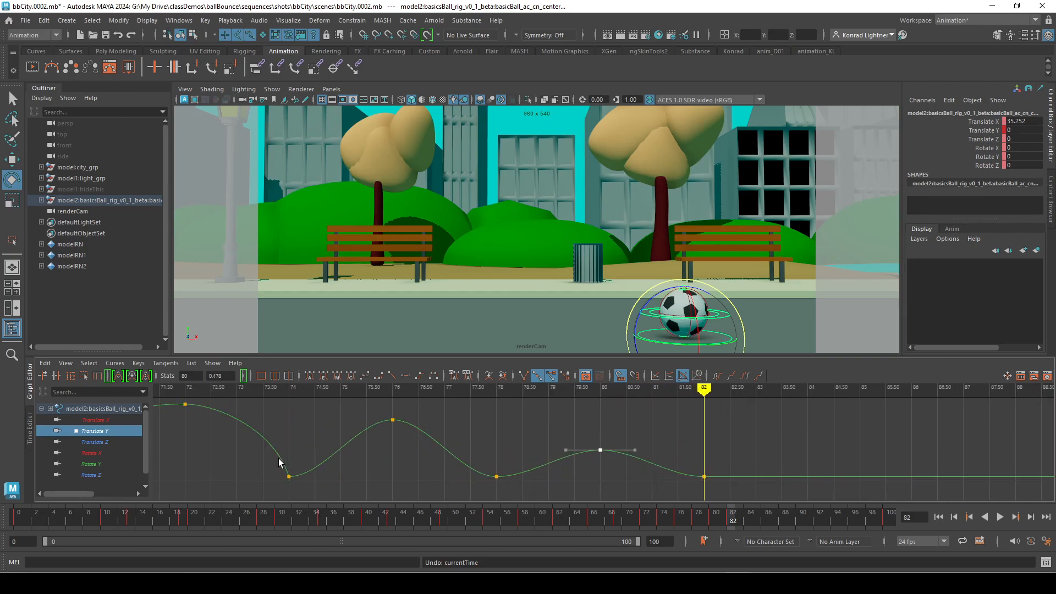
# Step: Tilt the outgoing tangent of the frame 74 key and both tangents of the frame 78 key upward for sharp contacts
pyautogui.moveTo(338, 489); pyautogui.dragTo(326, 481)
pyautogui.moveTo(326, 481); pyautogui.dragTo(309, 449, button='middle')
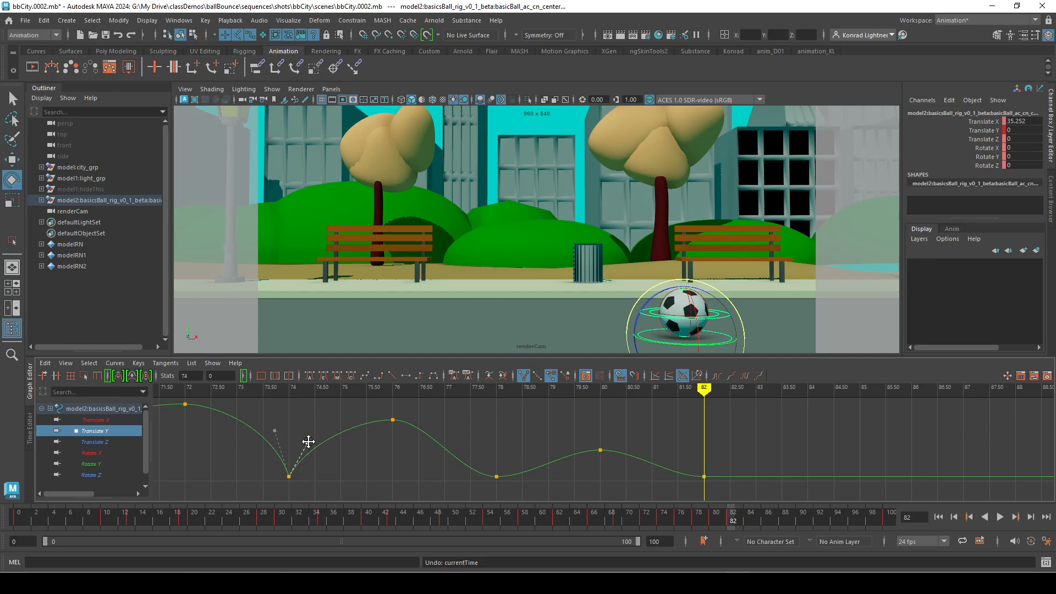
pyautogui.moveTo(461, 480); pyautogui.dragTo(476, 457, button='middle')
pyautogui.hotkey('ctrl', 'z')
pyautogui.moveTo(469, 474); pyautogui.dragTo(478, 441, button='middle')
# Step: Break the tangents of the frame 82 key and tilt its incoming tangent upward
pyautogui.moveTo(666, 439); pyautogui.dragTo(735, 506)
pyautogui.moveTo(671, 479); pyautogui.dragTo(672, 464, button='middle')
pyautogui.hotkey('ctrl', 'z')
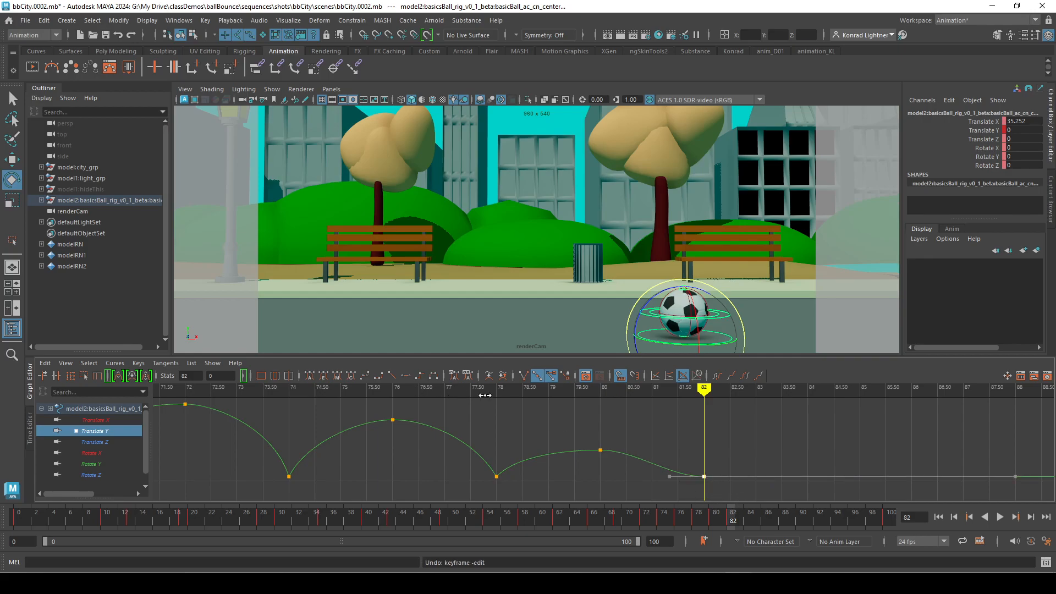
pyautogui.click(527, 376)
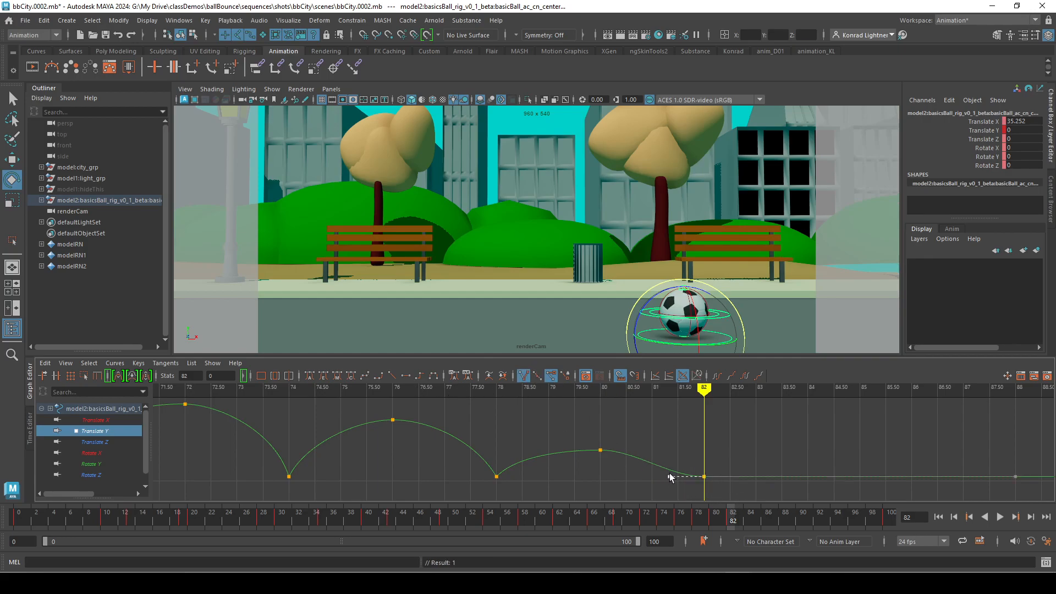
pyautogui.keyDown('alt'); pyautogui.moveTo(669, 460); pyautogui.dragTo(572, 521, button='right'); pyautogui.keyUp('alt')
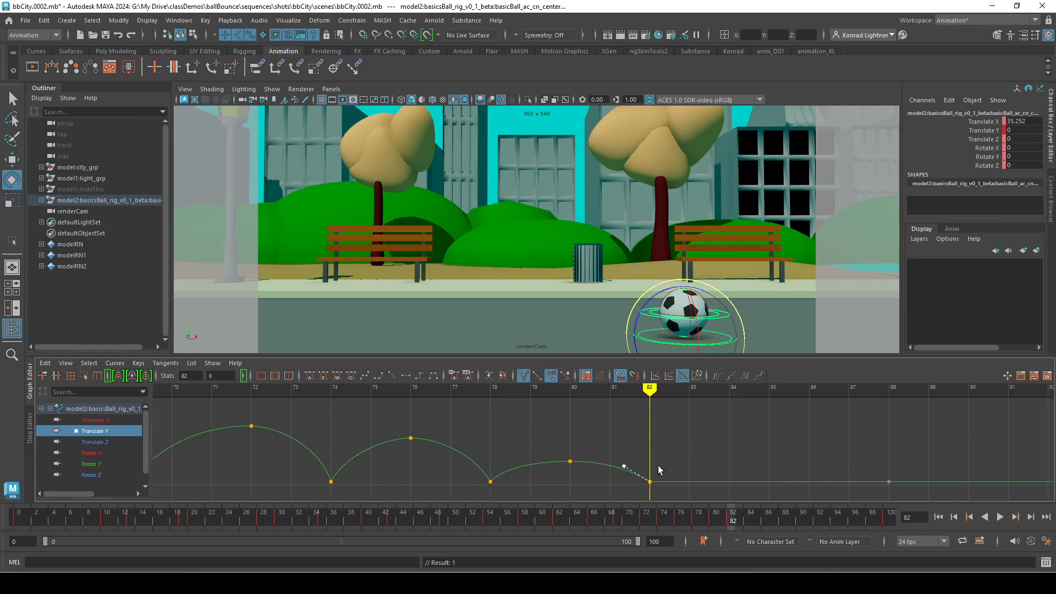
# Step: Play the whole animation from frame 0 to review the added final bounces
pyautogui.moveTo(661, 401); pyautogui.dragTo(133, 408, button='middle')
pyautogui.click(453, 517)
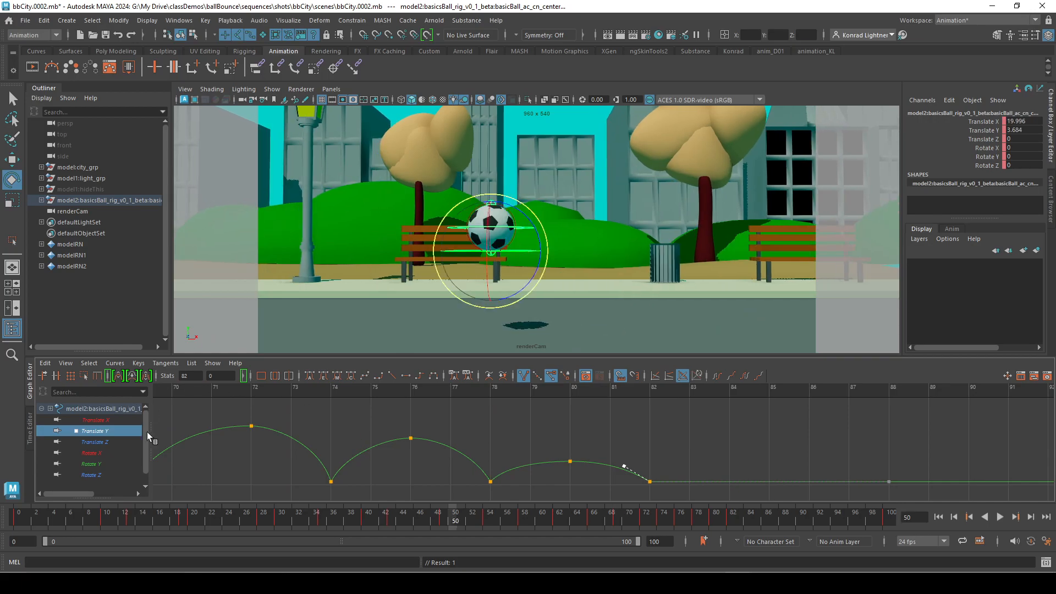
pyautogui.keyDown('alt'); pyautogui.moveTo(603, 465); pyautogui.dragTo(497, 460, button='right'); pyautogui.keyUp('alt')
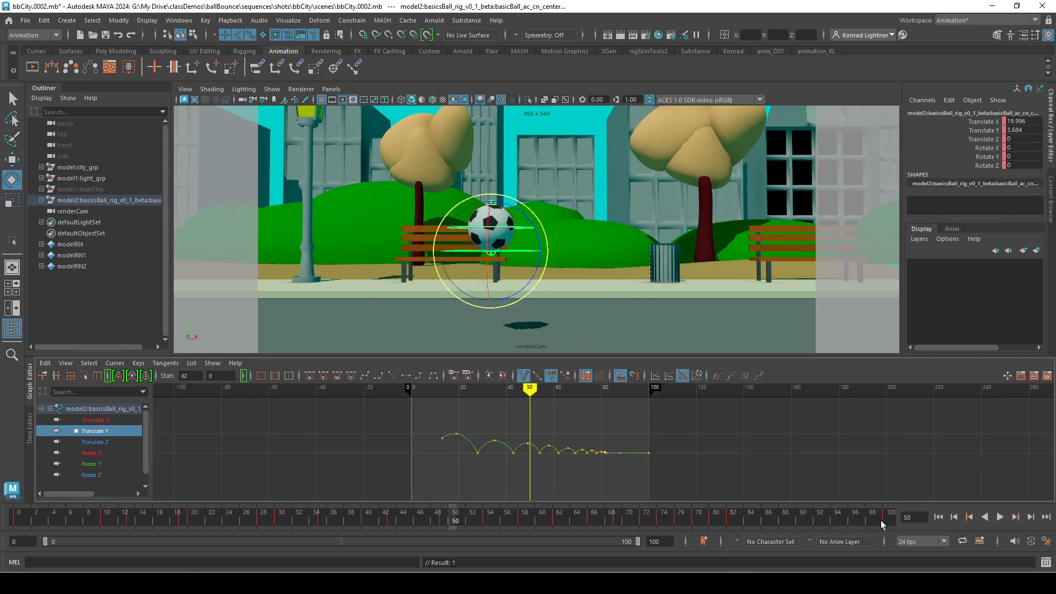
pyautogui.click(940, 517)
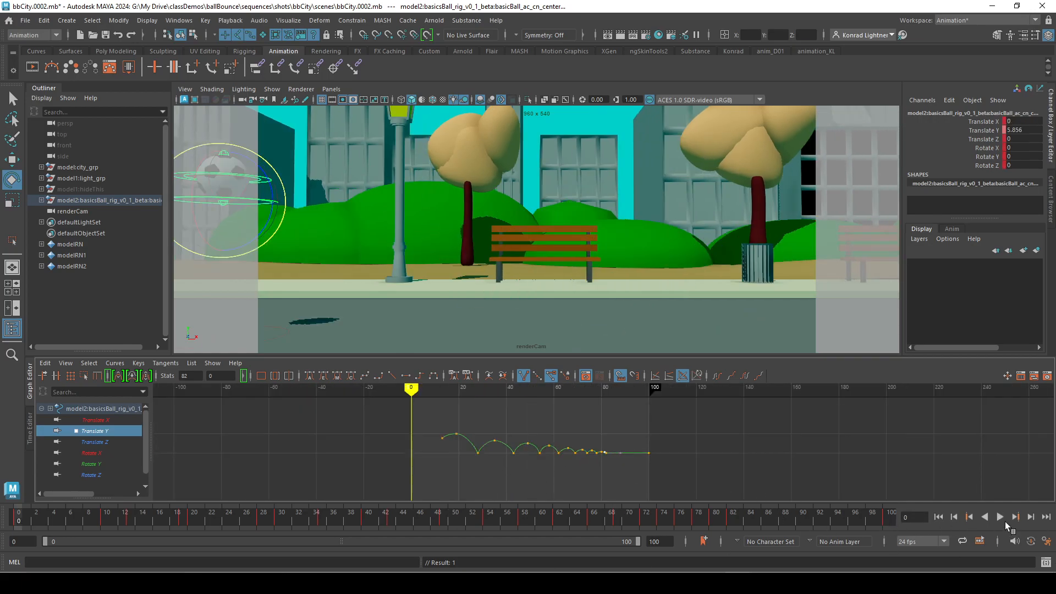
pyautogui.click(1001, 518)
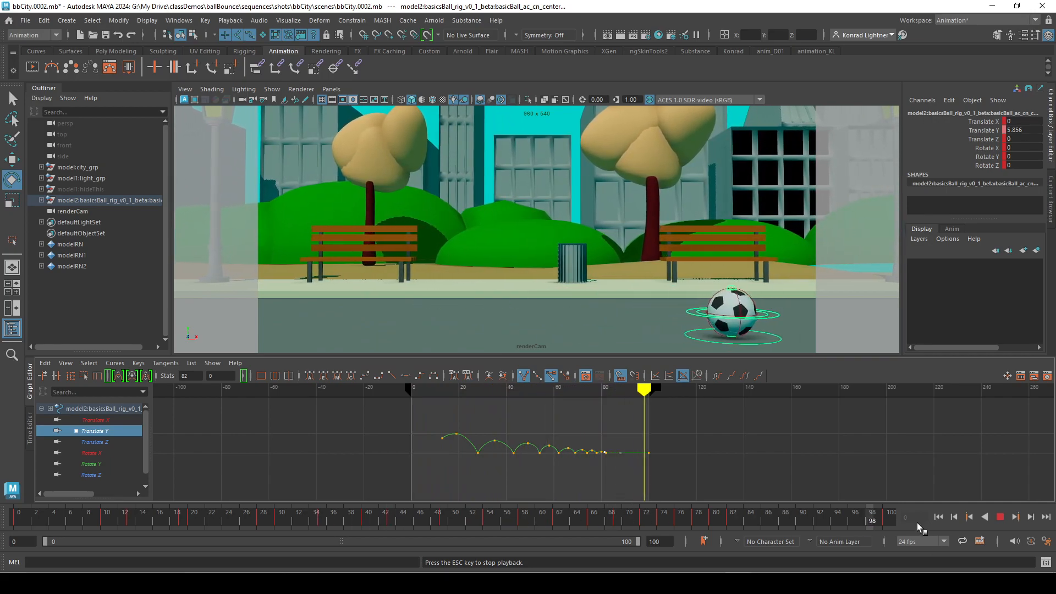
pyautogui.click(1001, 517)
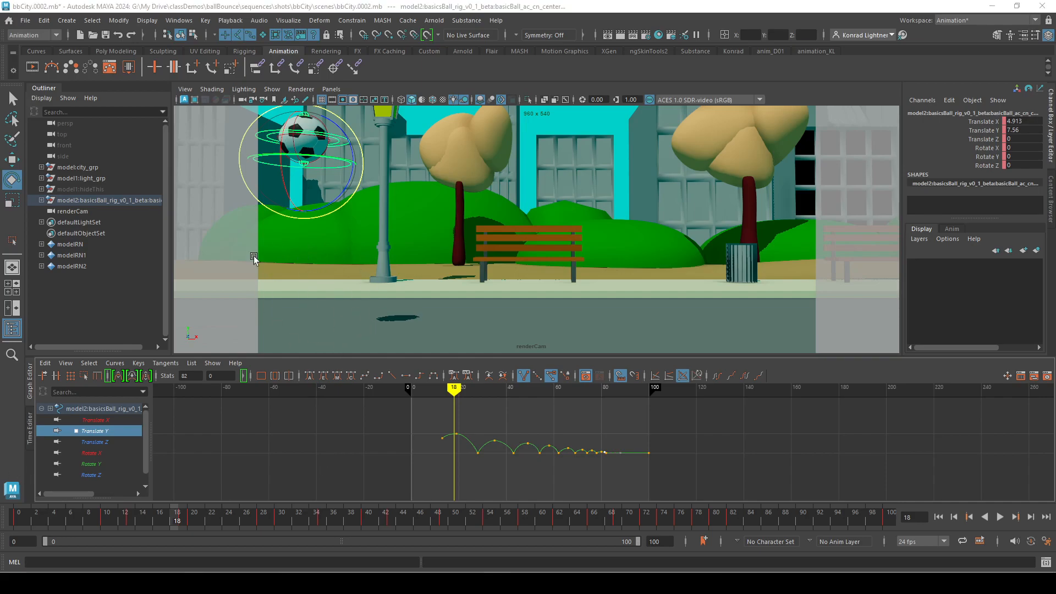
# Step: Play the animation from the frame 13 key and examine the full series of Translate Y arcs
pyautogui.click(968, 517)
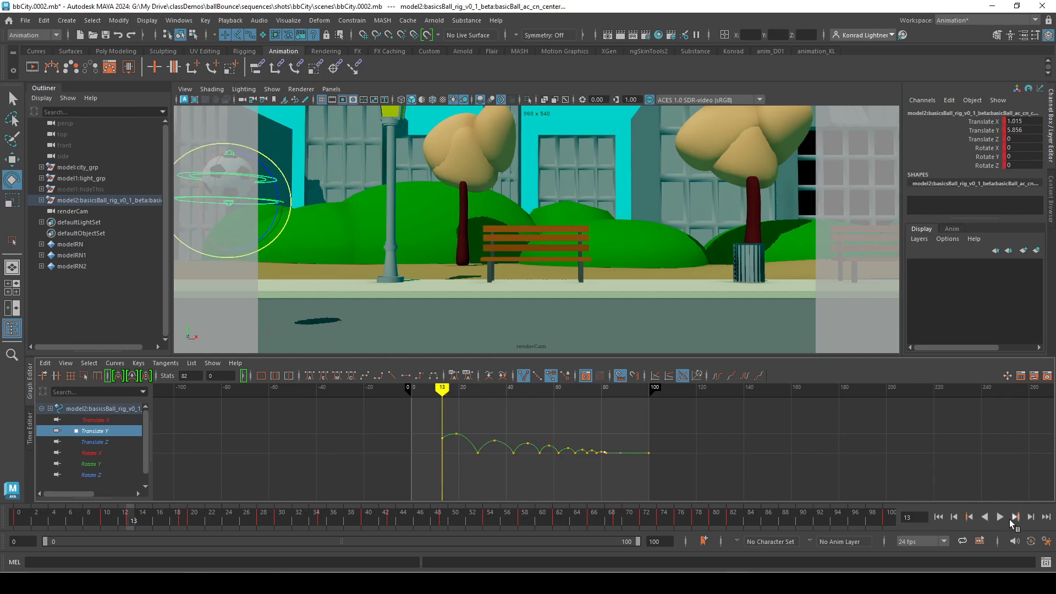
pyautogui.click(1001, 517)
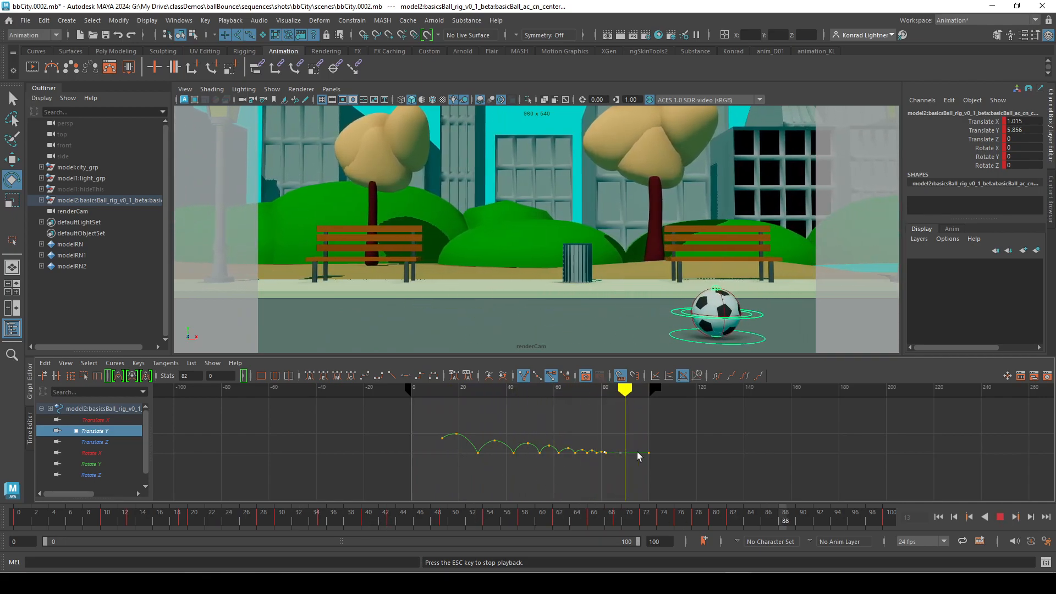
pyautogui.scroll(6, 501, 461)
pyautogui.keyDown('alt'); pyautogui.moveTo(521, 483); pyautogui.dragTo(630, 480, button='middle'); pyautogui.keyUp('alt')
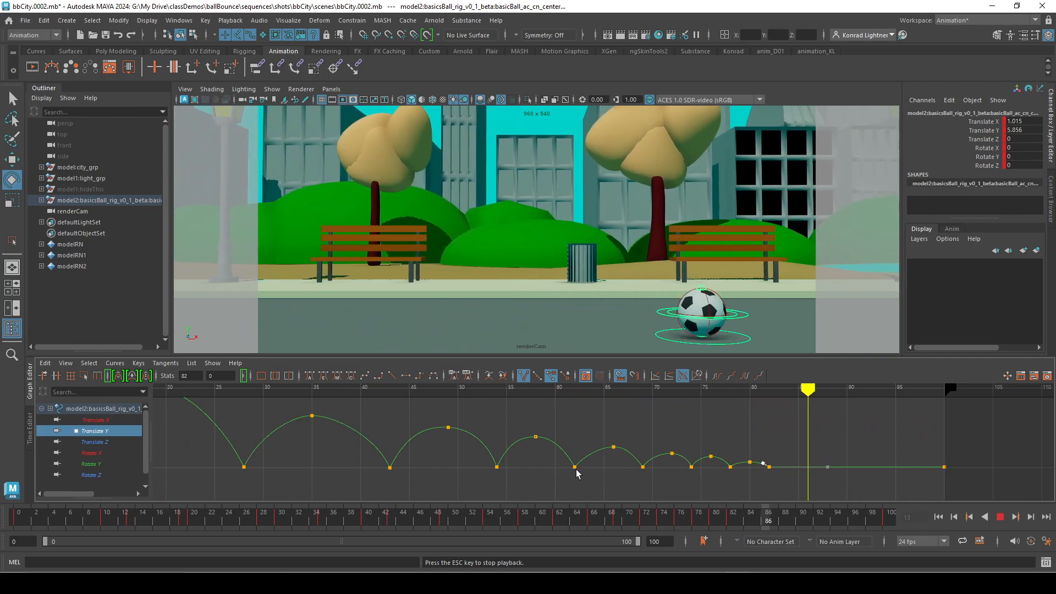
pyautogui.scroll(-4, 572, 465)
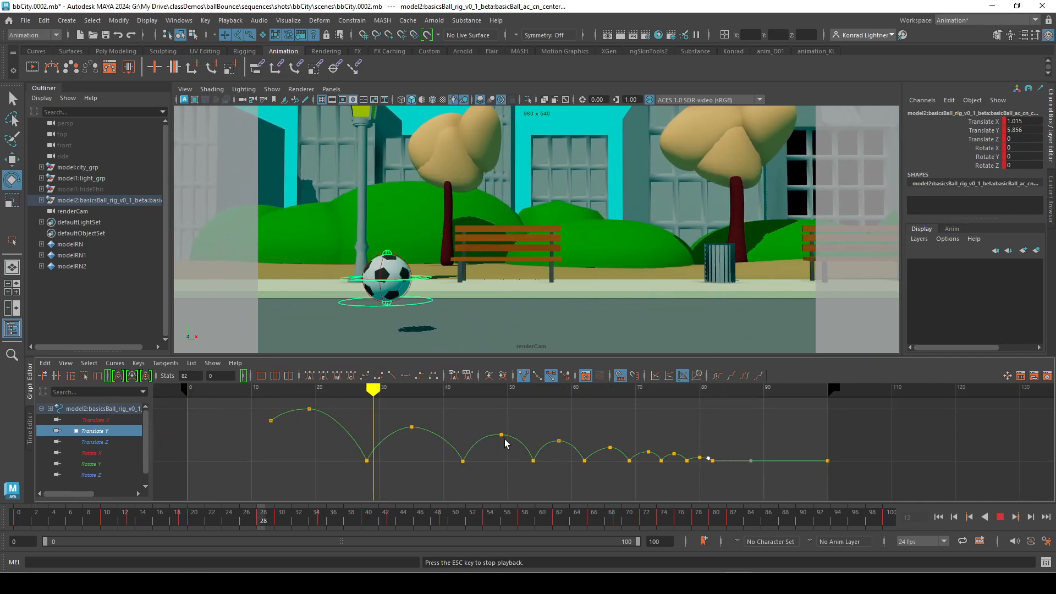